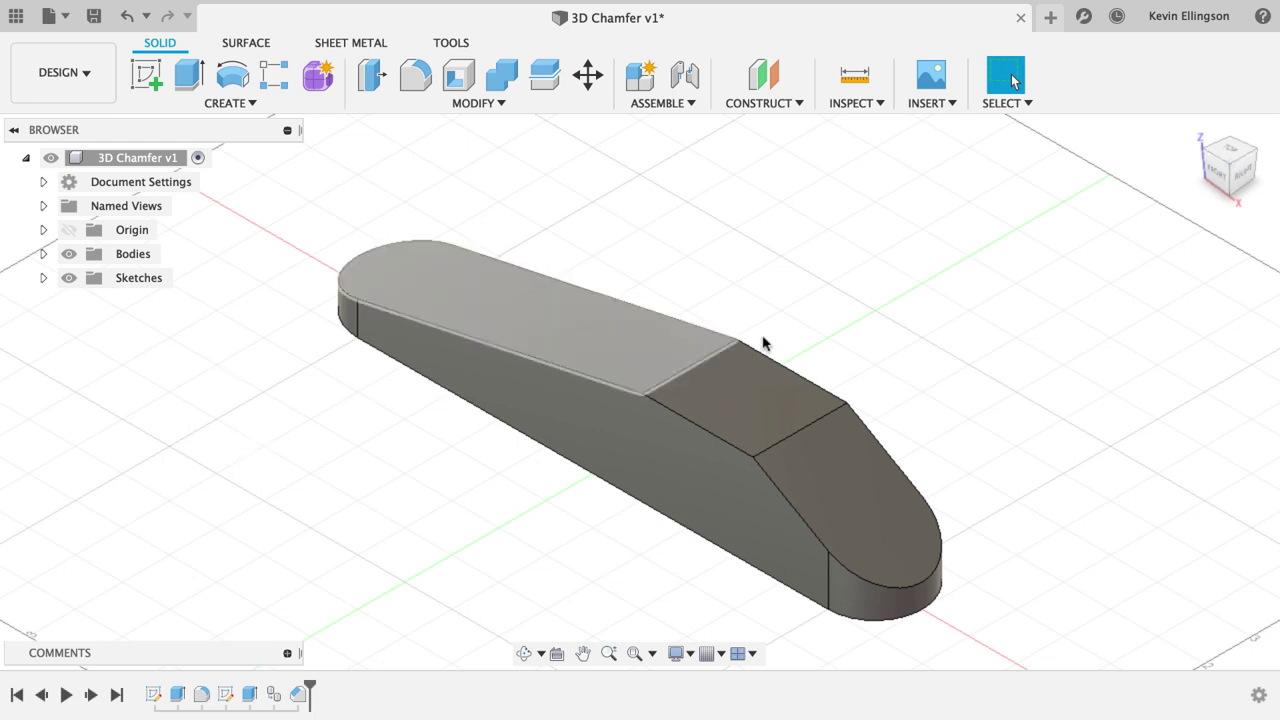
- Check the part from the front and home views, then switch to the MANUFACTURE workspace
click(1212, 176)
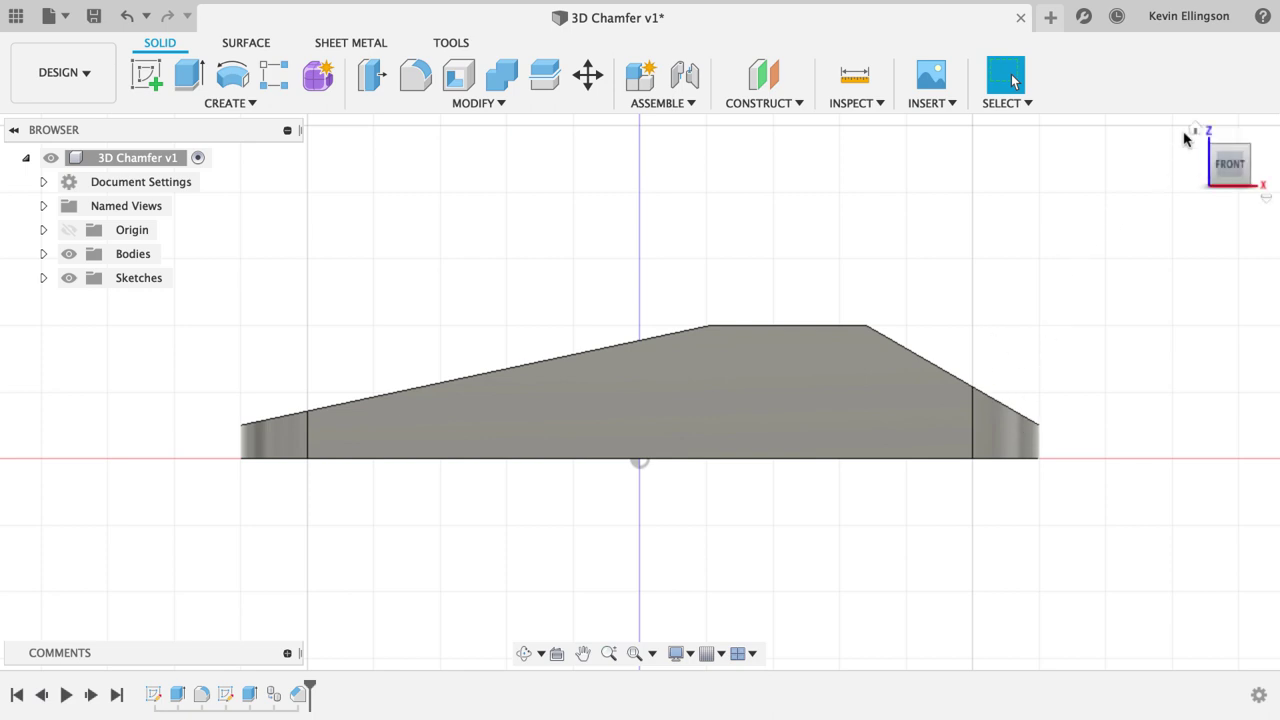
click(1197, 131)
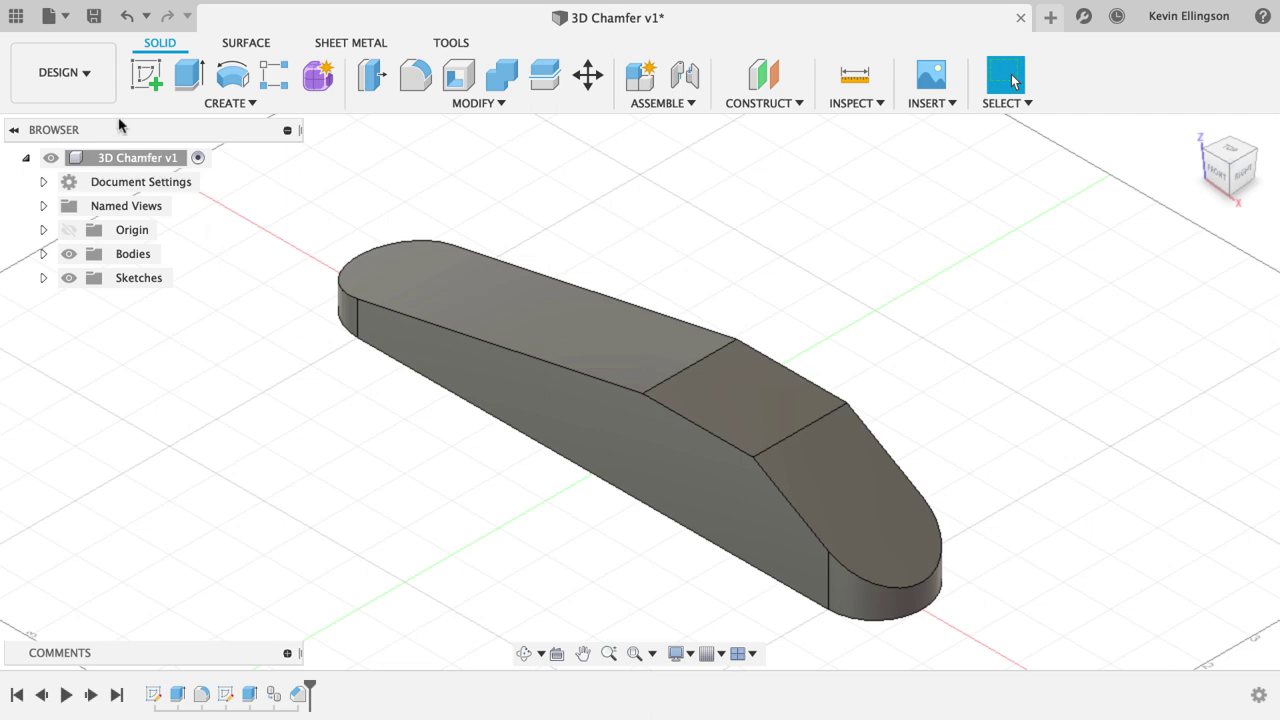
click(90, 84)
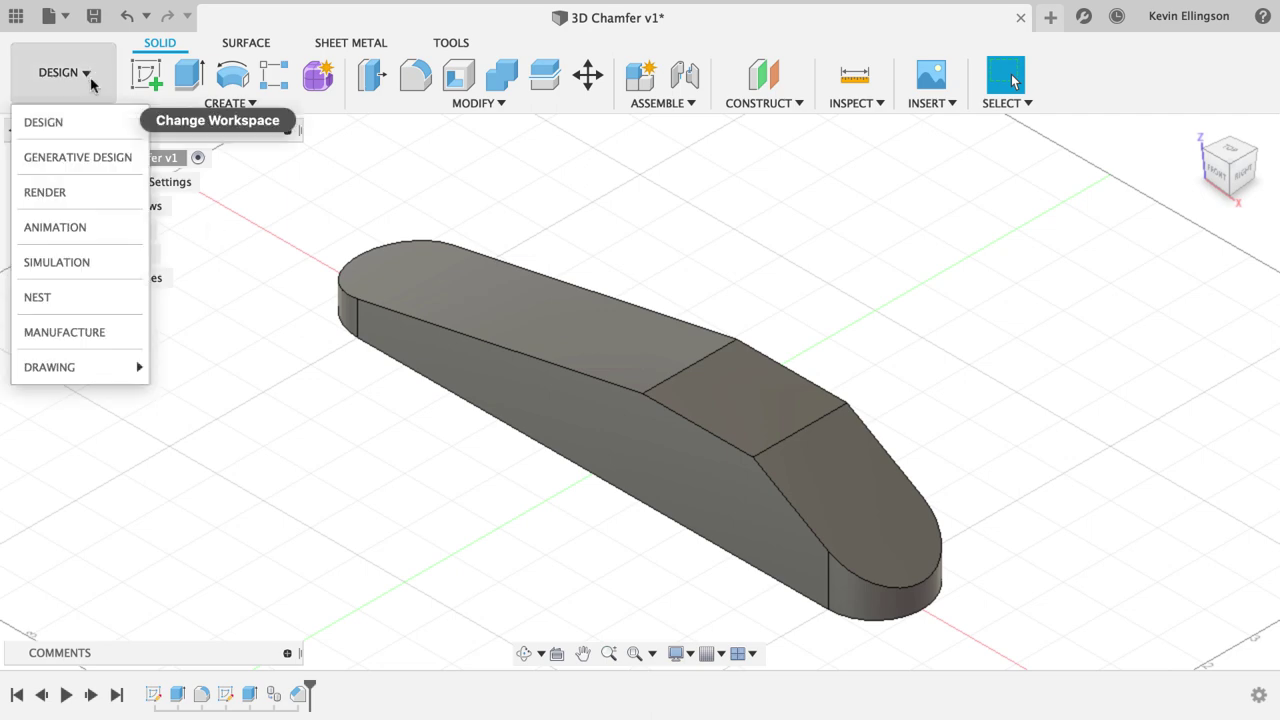
click(63, 331)
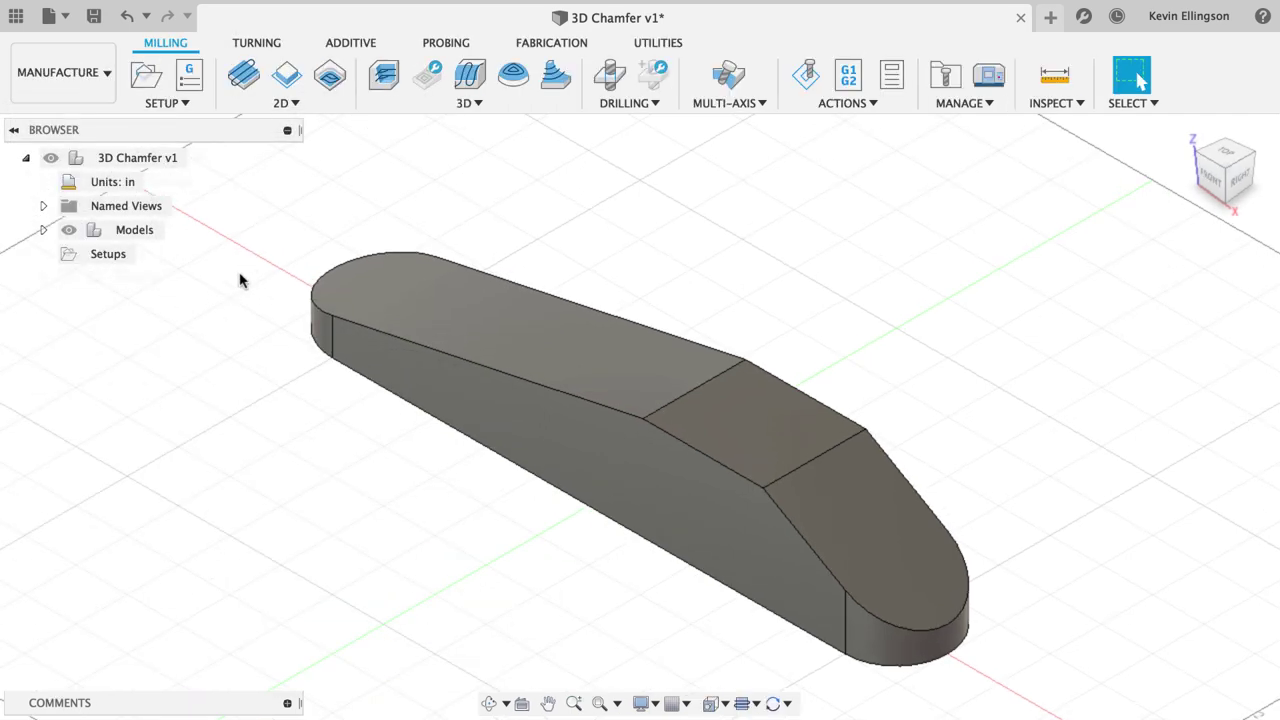
- Create Setup1 with Stock Mode 'From solid', using the part body as the 12 × 2 × 2 in stock
click(146, 76)
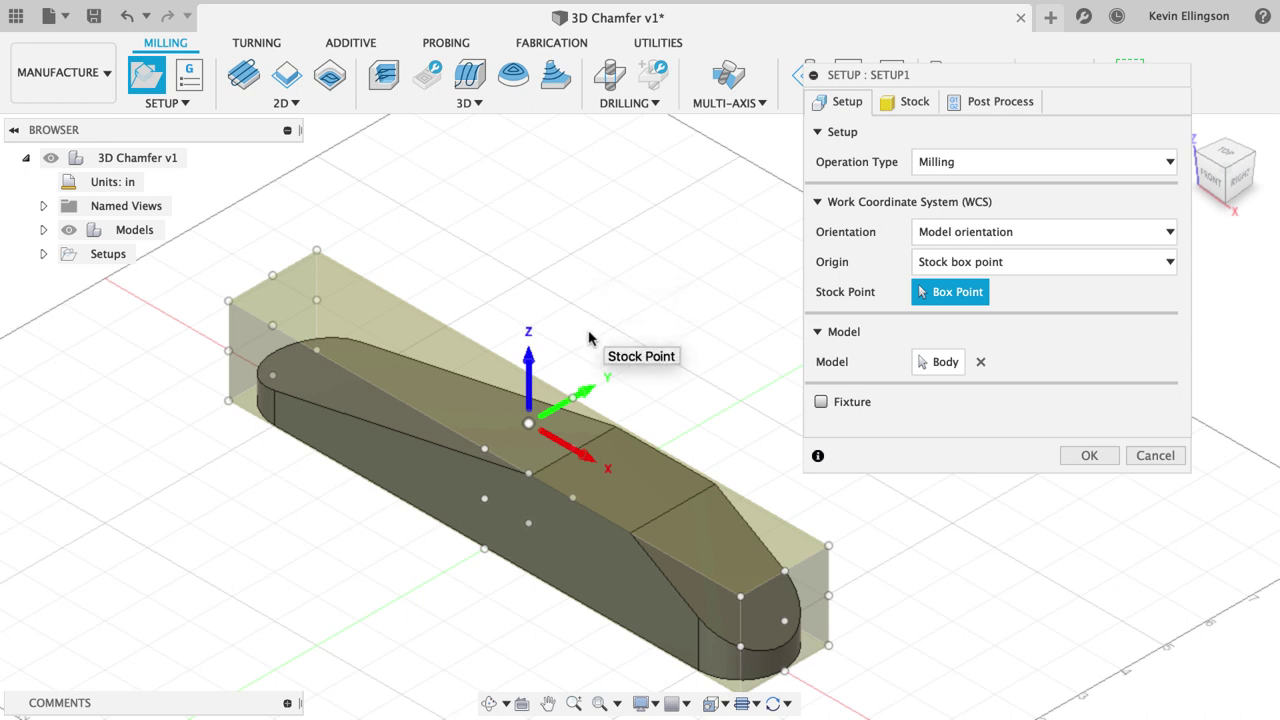
click(905, 102)
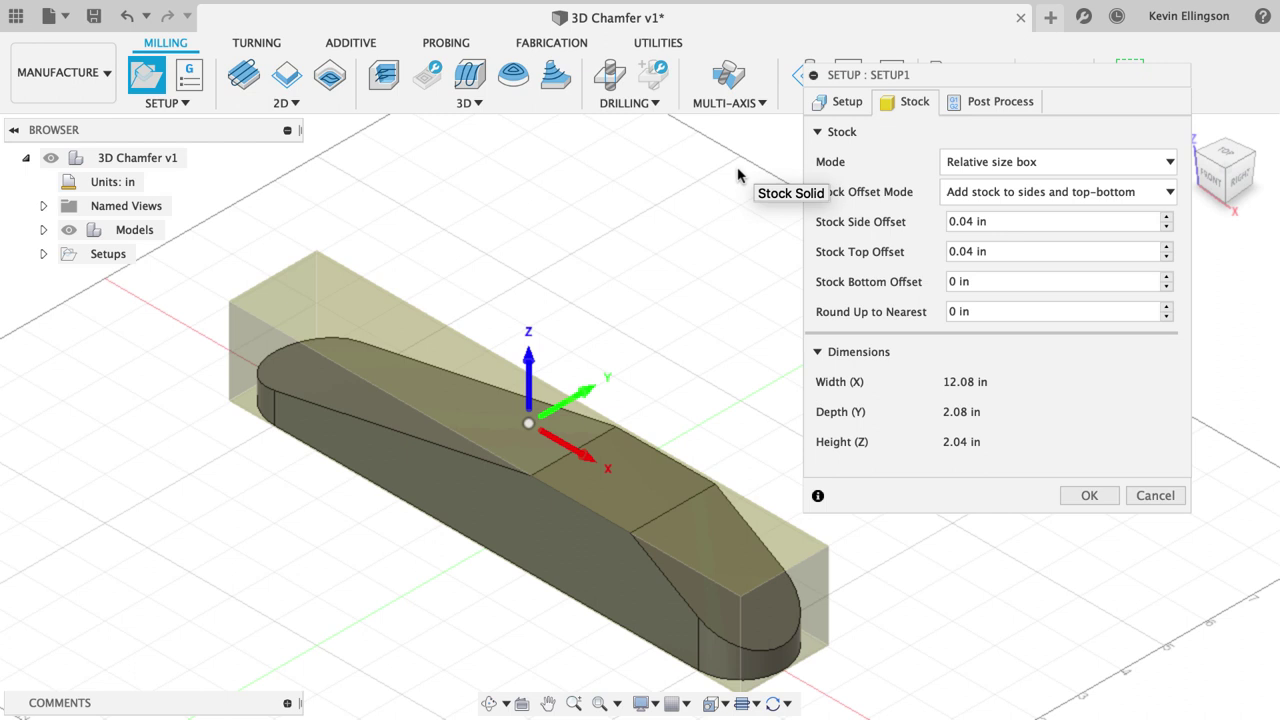
click(980, 163)
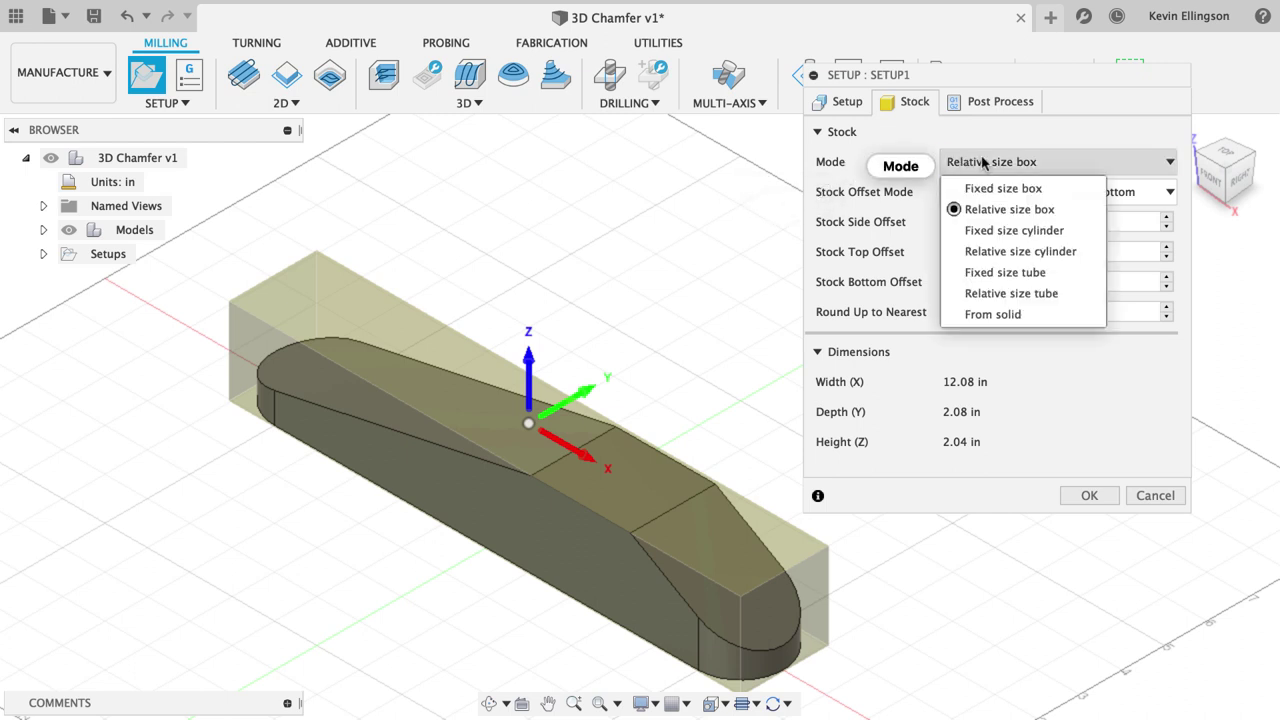
click(1000, 314)
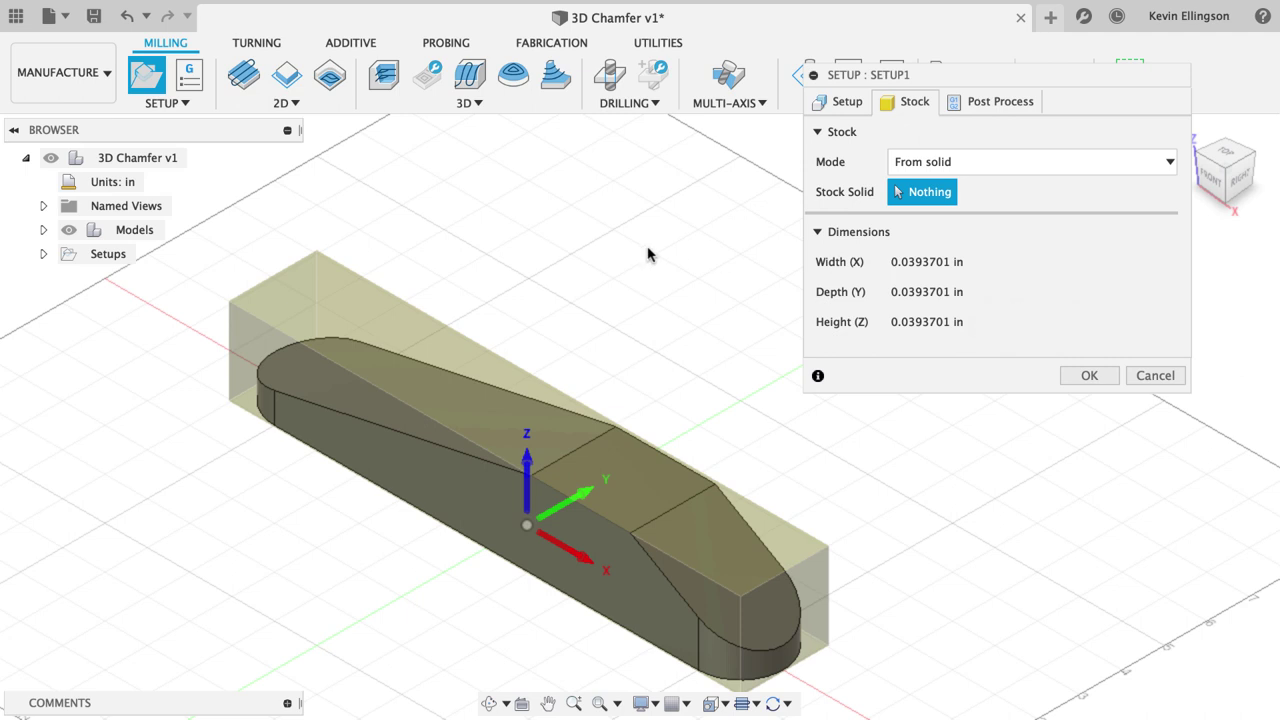
click(520, 430)
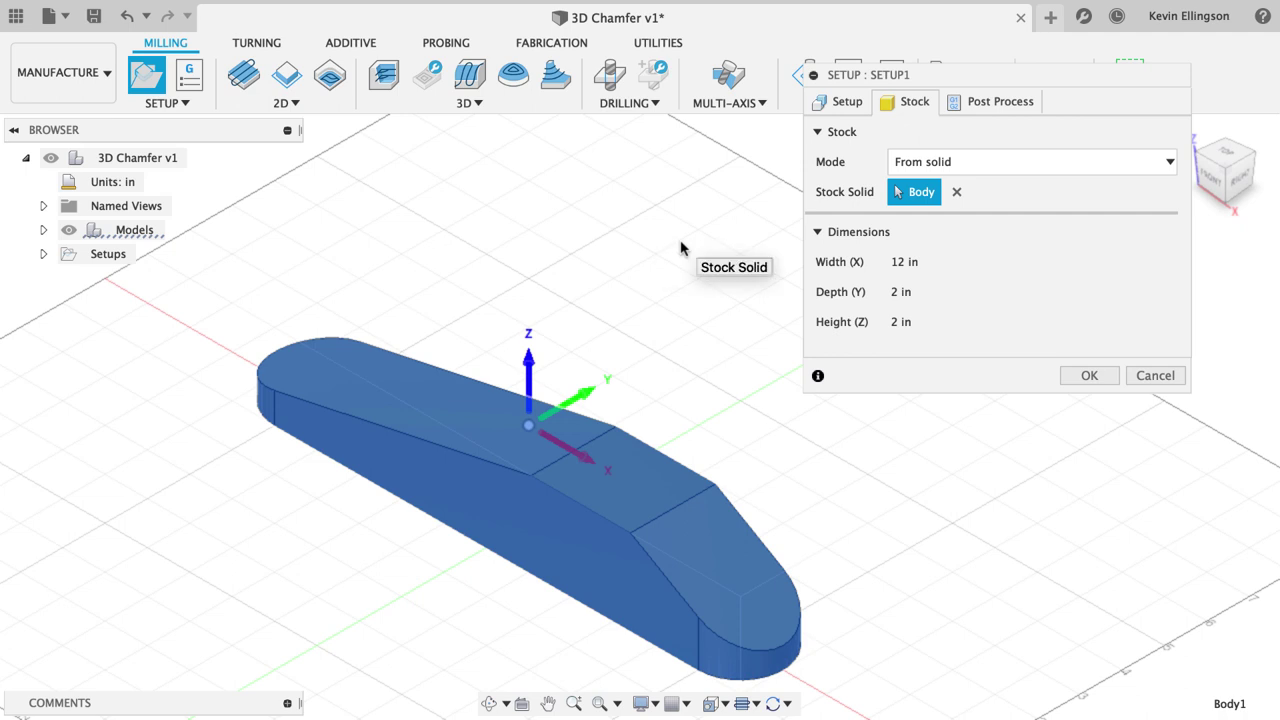
click(1087, 377)
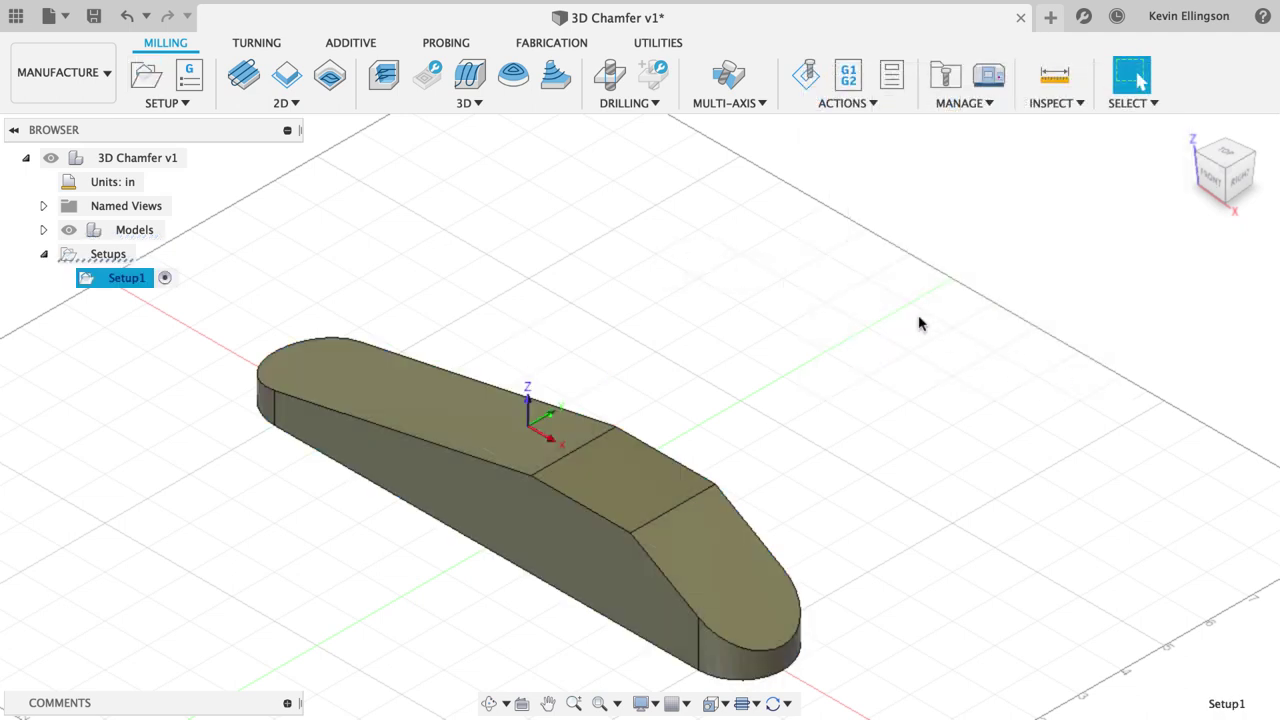
click(709, 284)
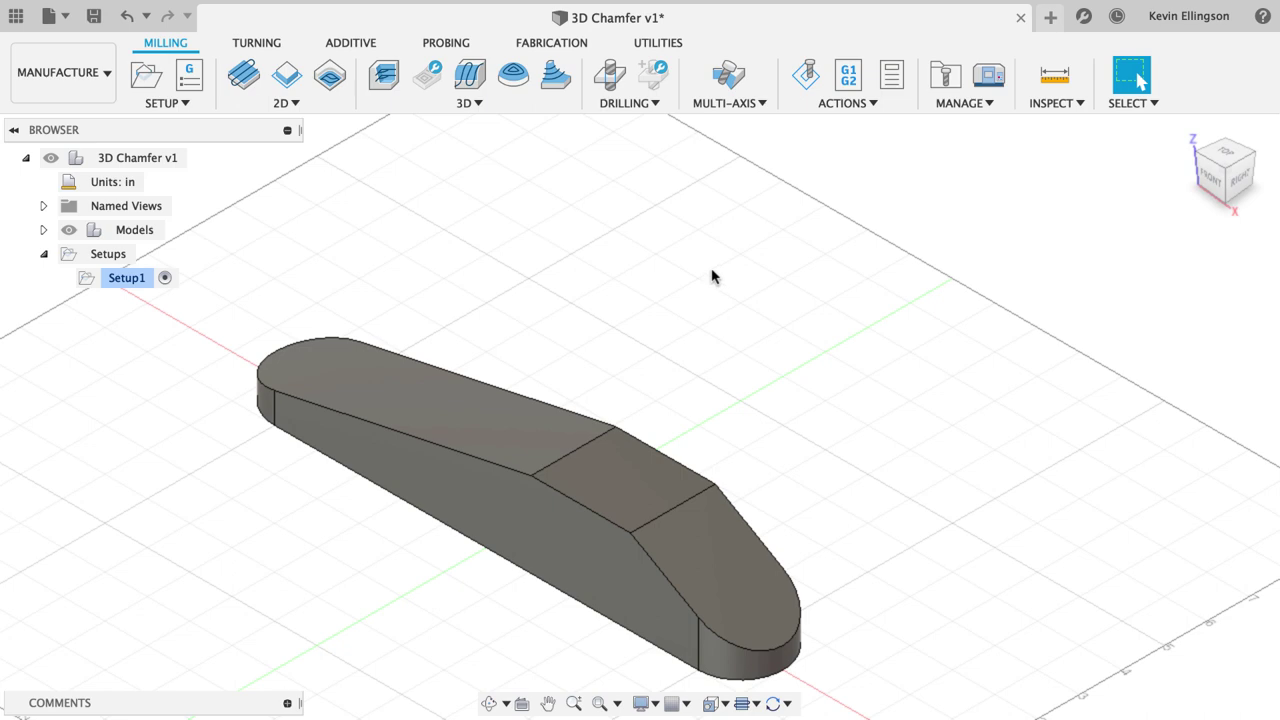
click(281, 104)
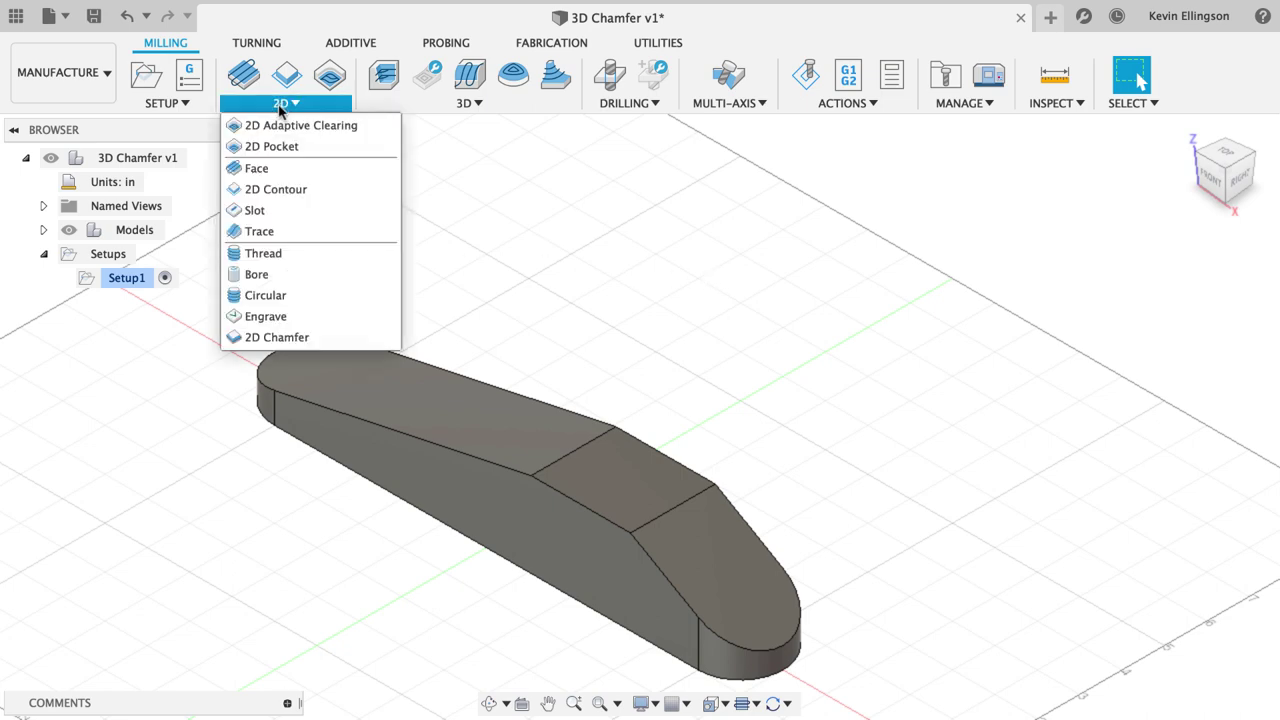
click(285, 189)
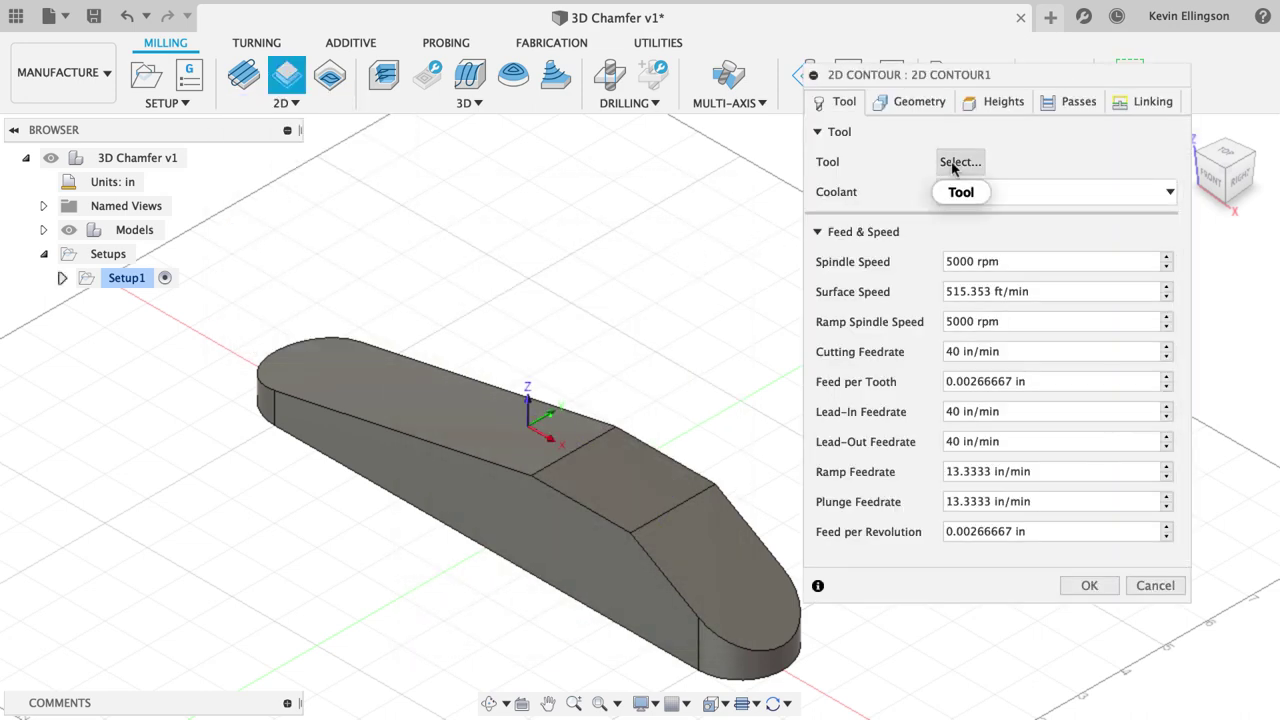
click(958, 162)
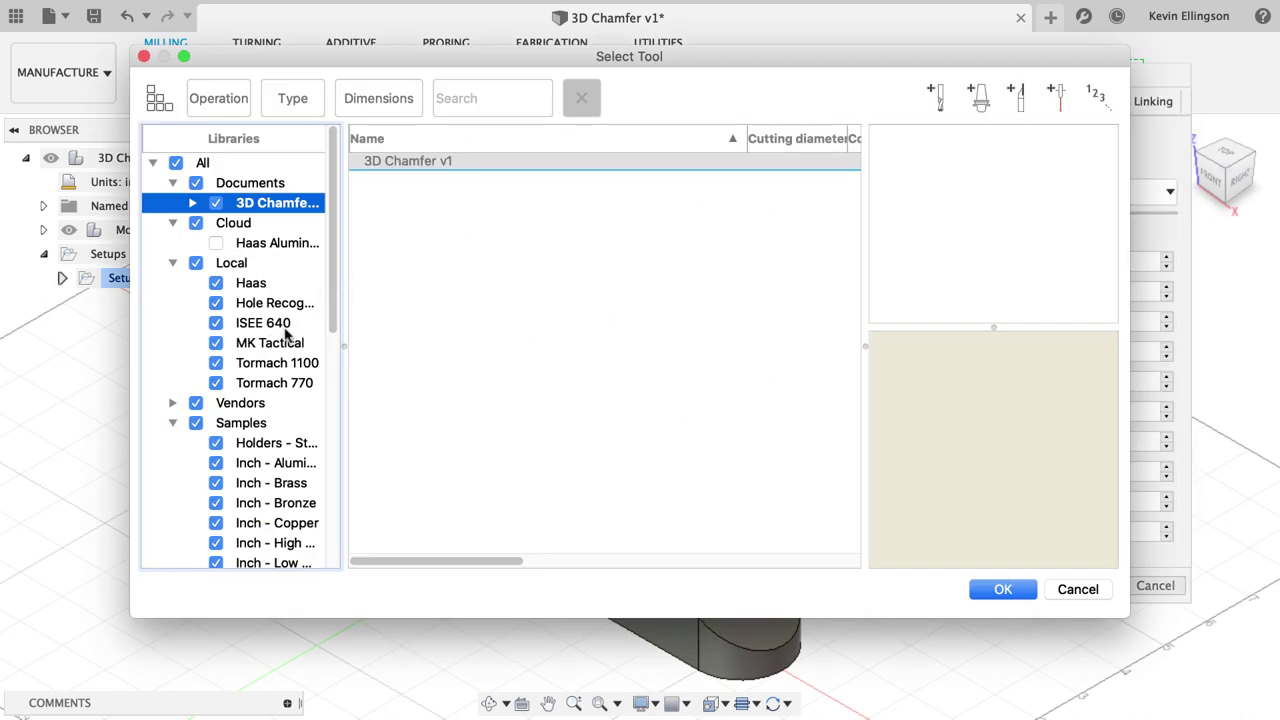
click(262, 286)
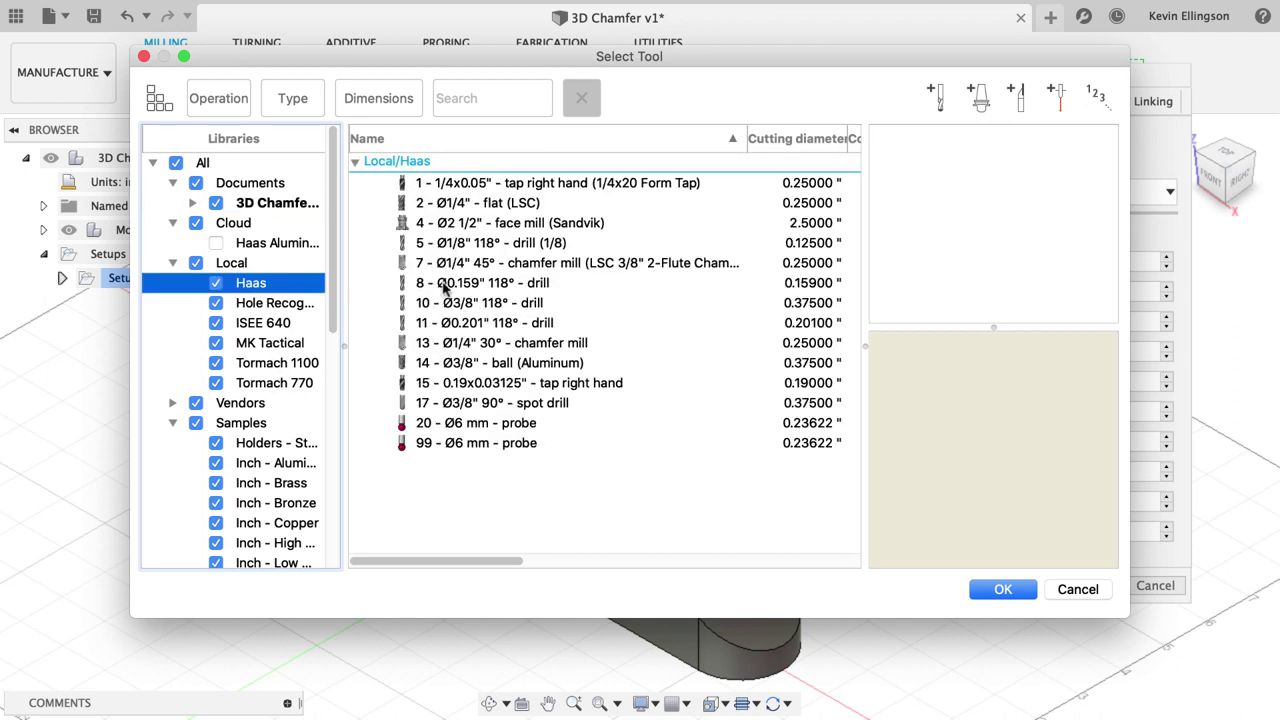
click(455, 264)
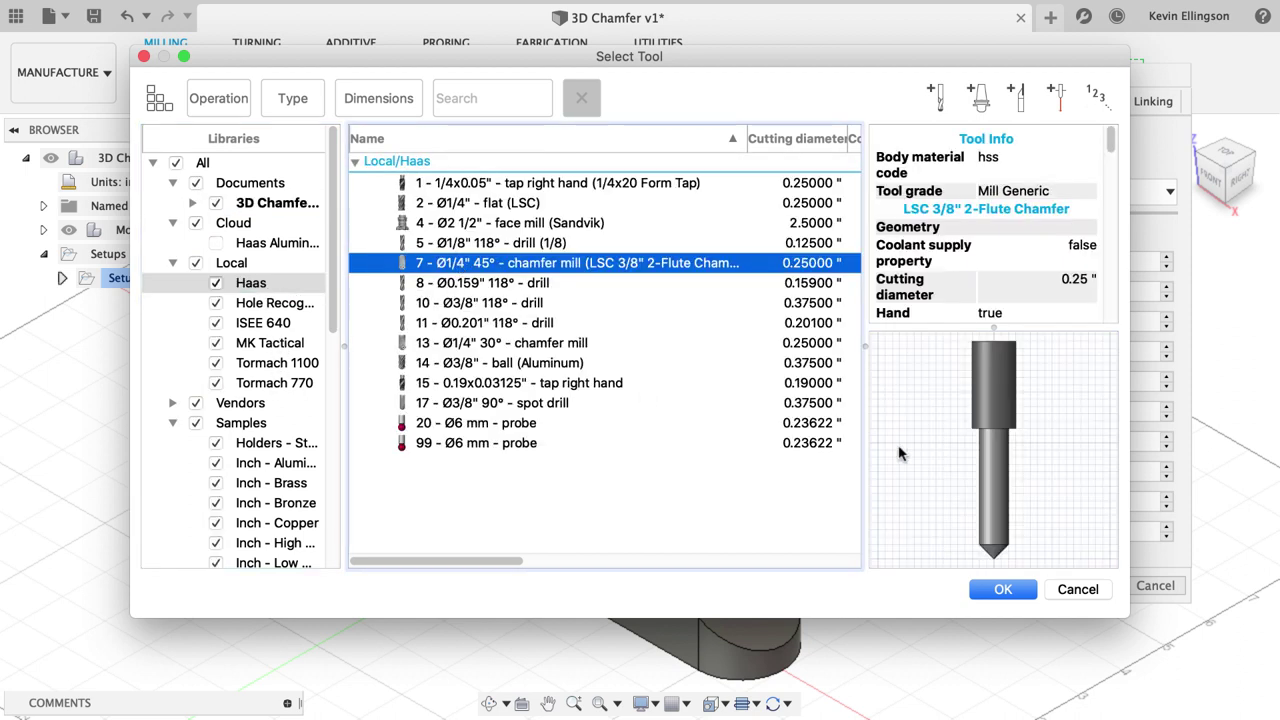
click(993, 589)
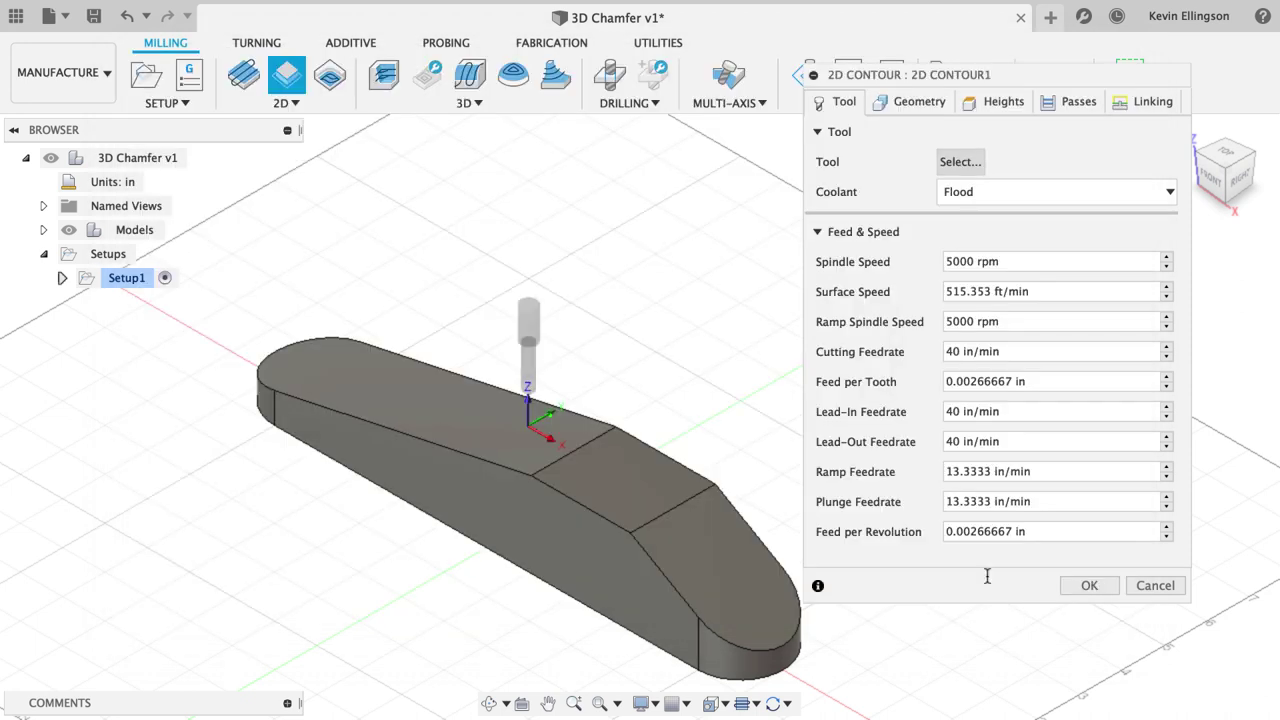
click(917, 101)
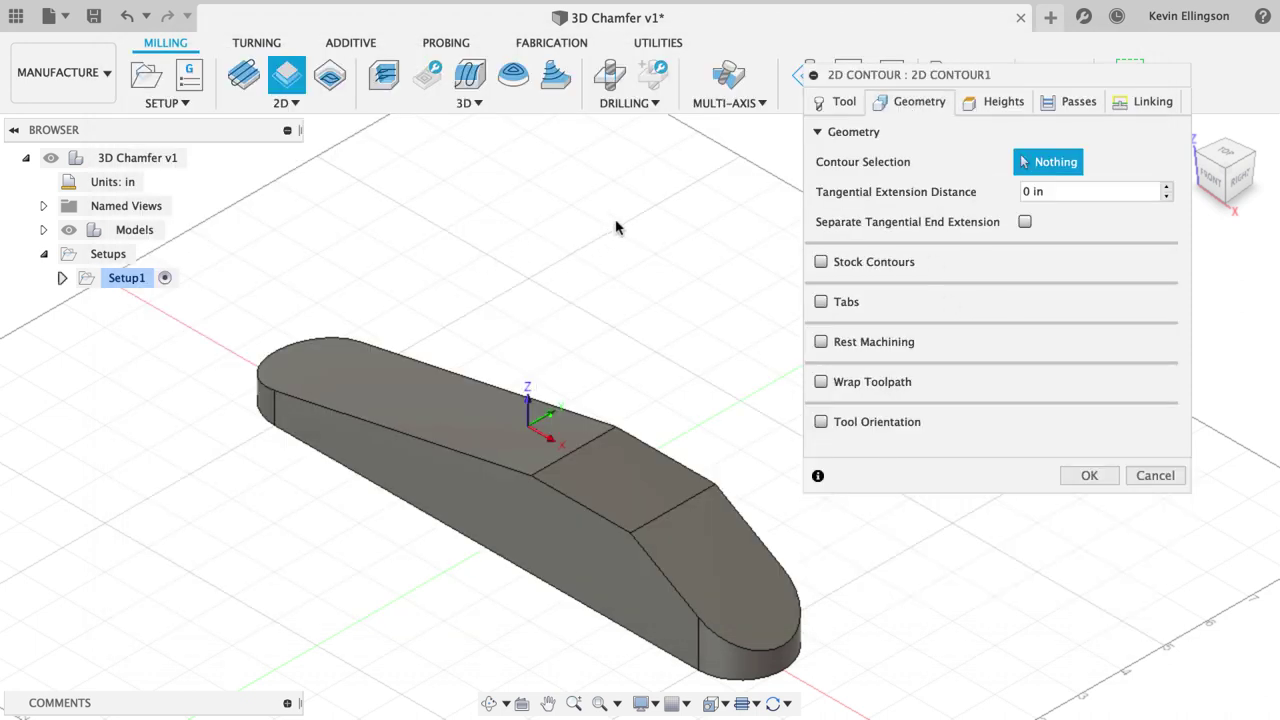
click(443, 452)
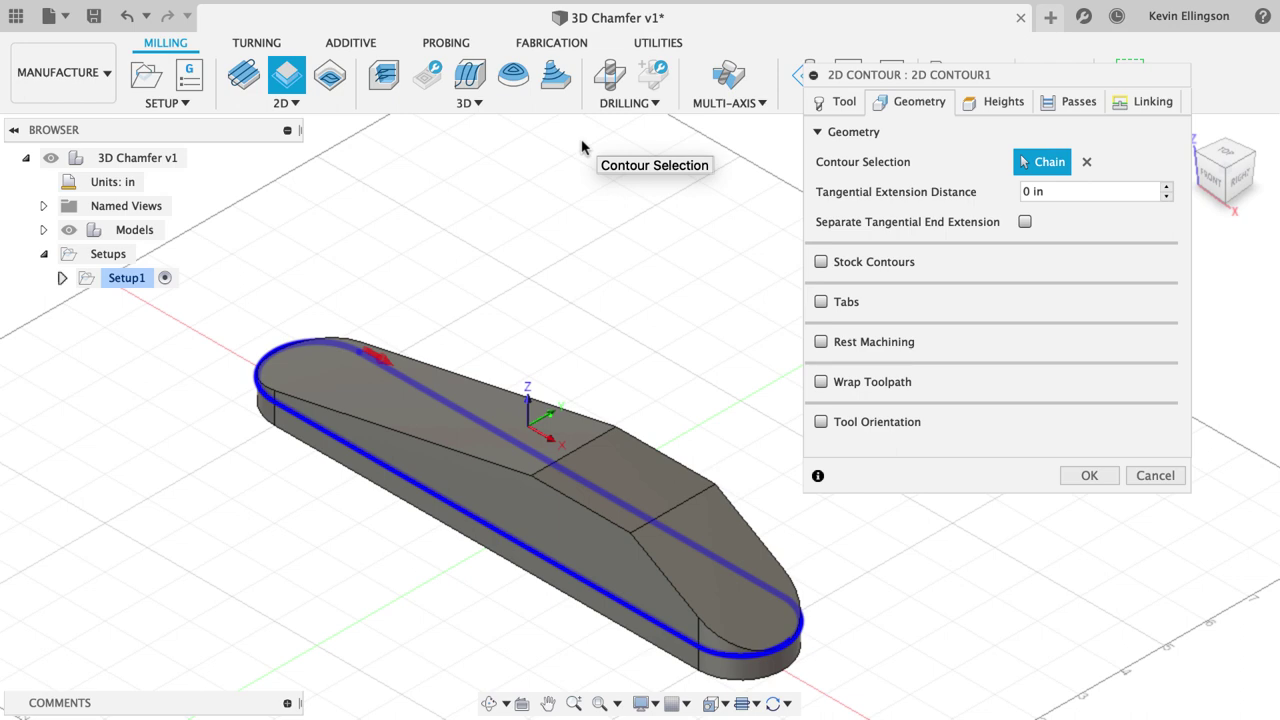
click(1153, 475)
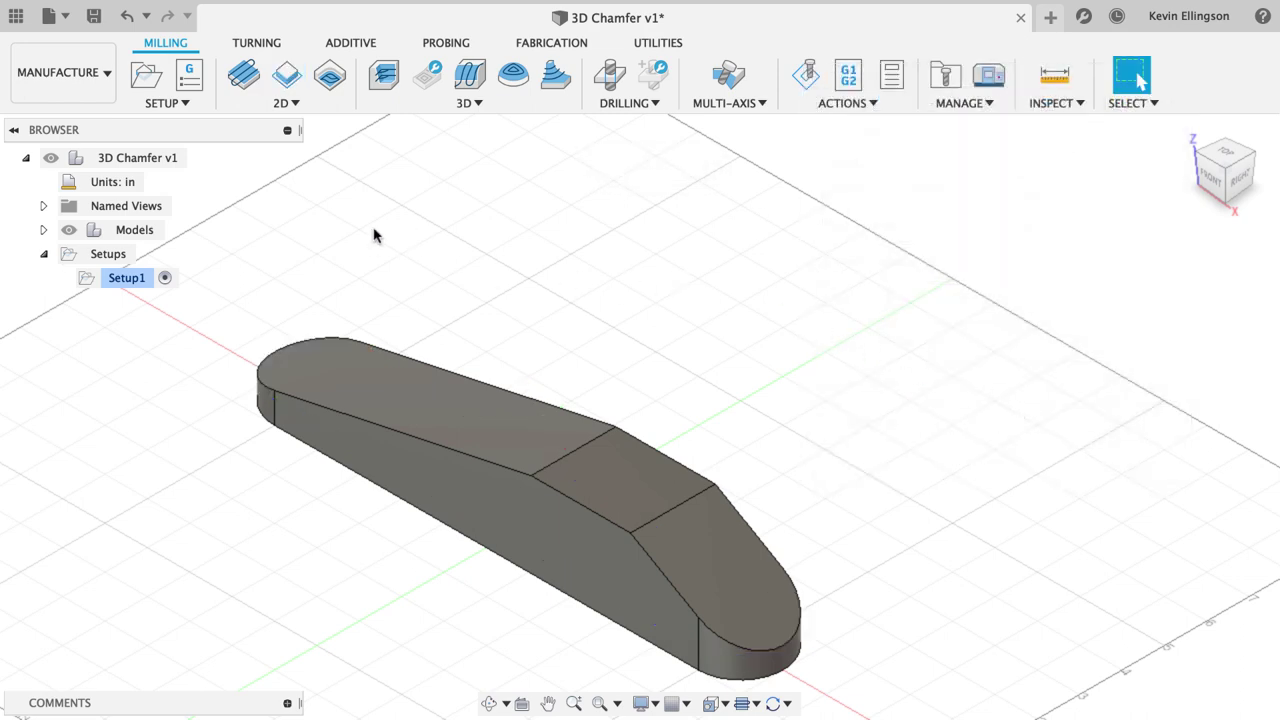
- Add a 2D Trace toolpath with the 1/4" 45° chamfer mill (T7) following the top outer edge chain
click(290, 103)
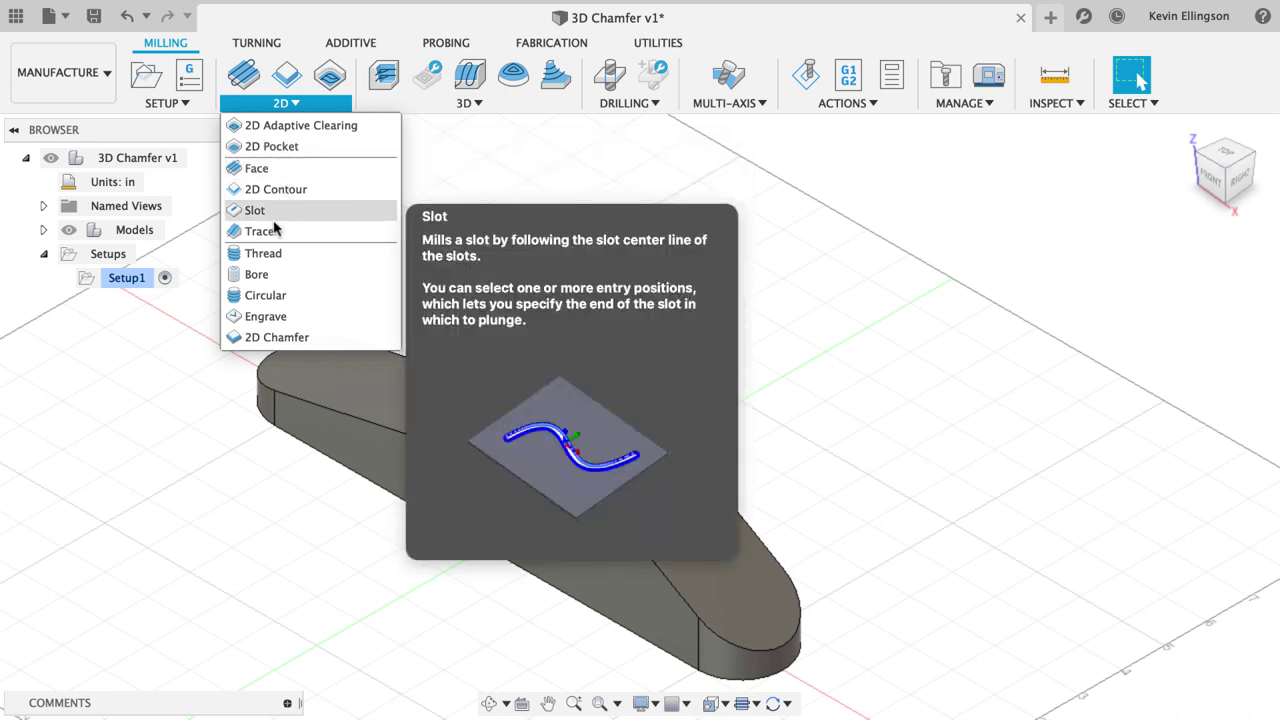
click(262, 231)
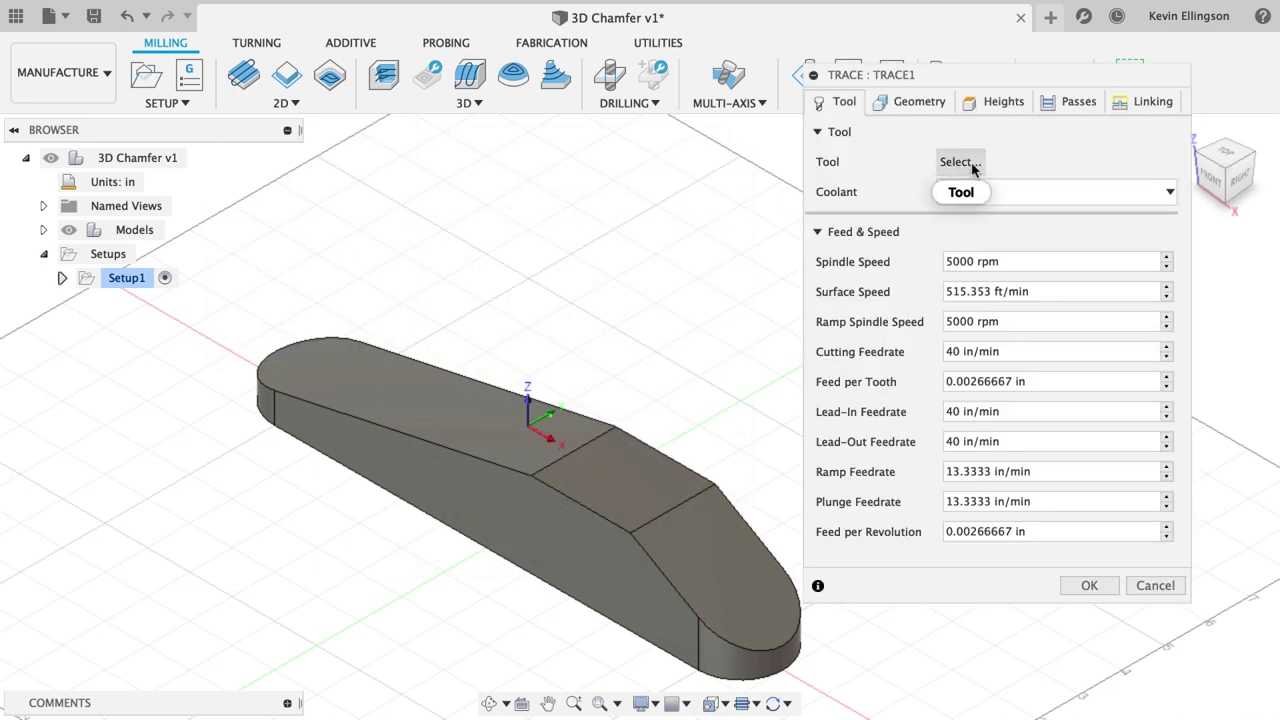
click(960, 162)
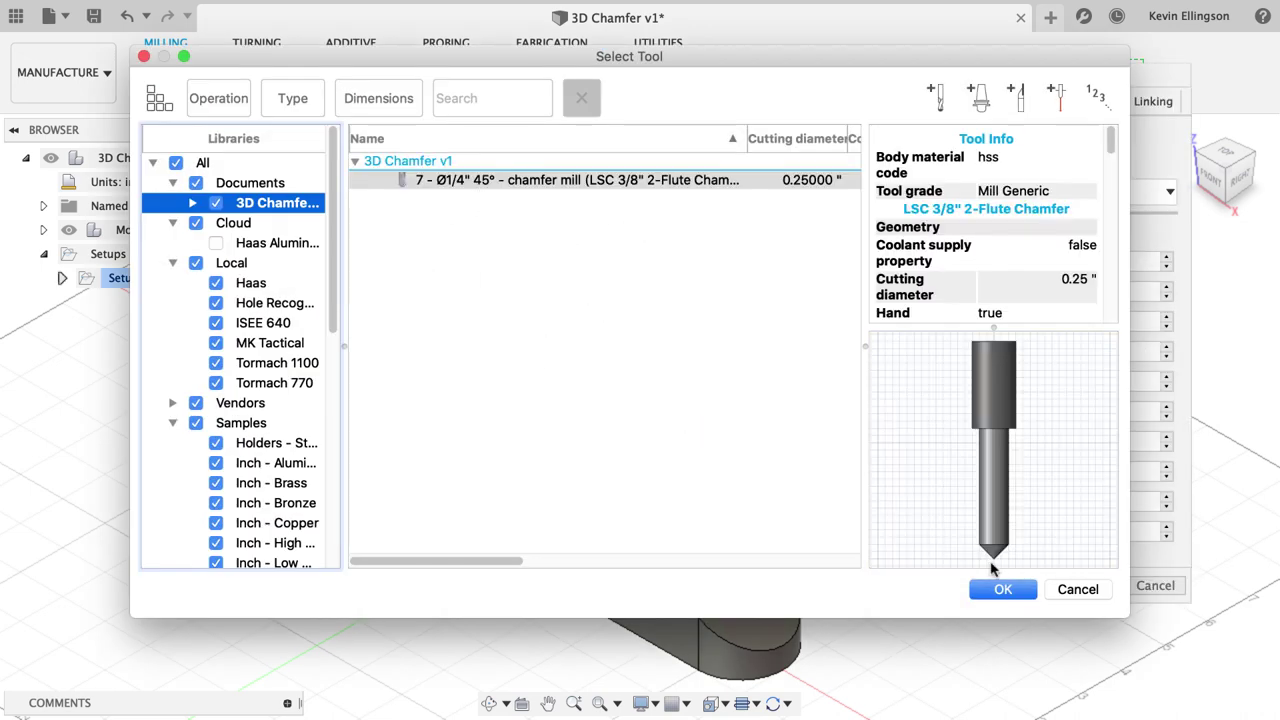
click(1002, 589)
click(905, 101)
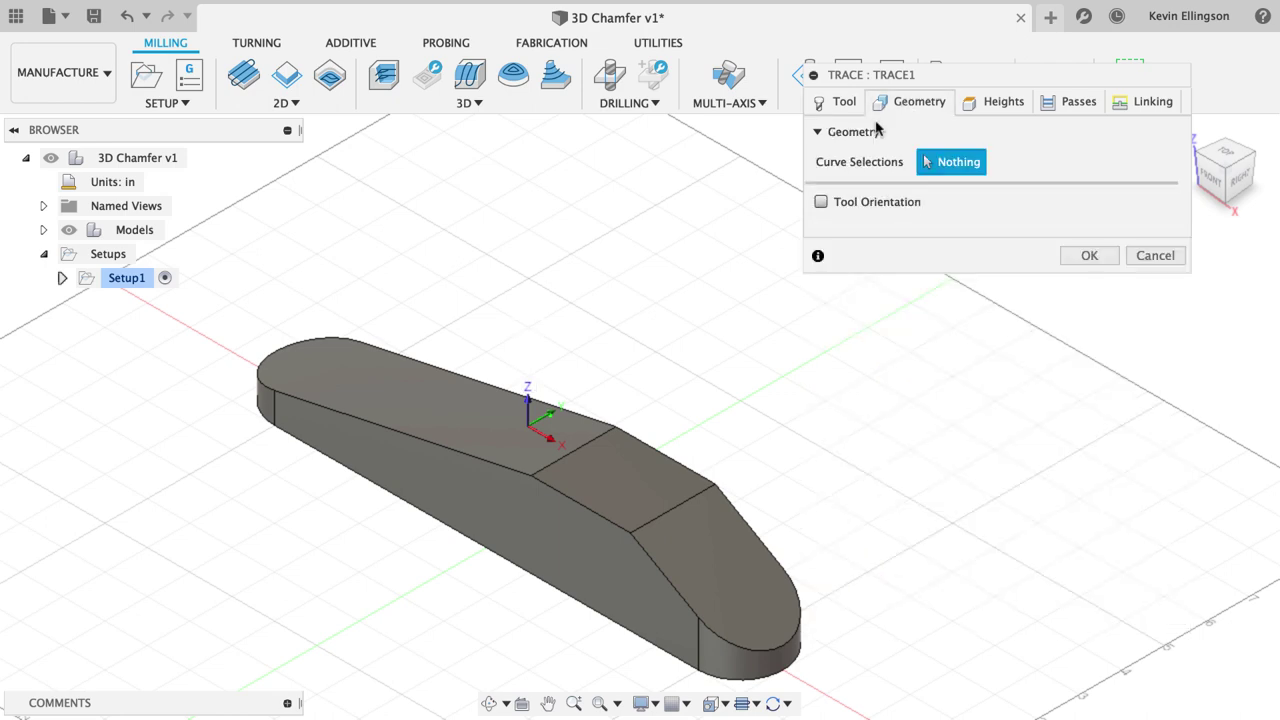
click(444, 452)
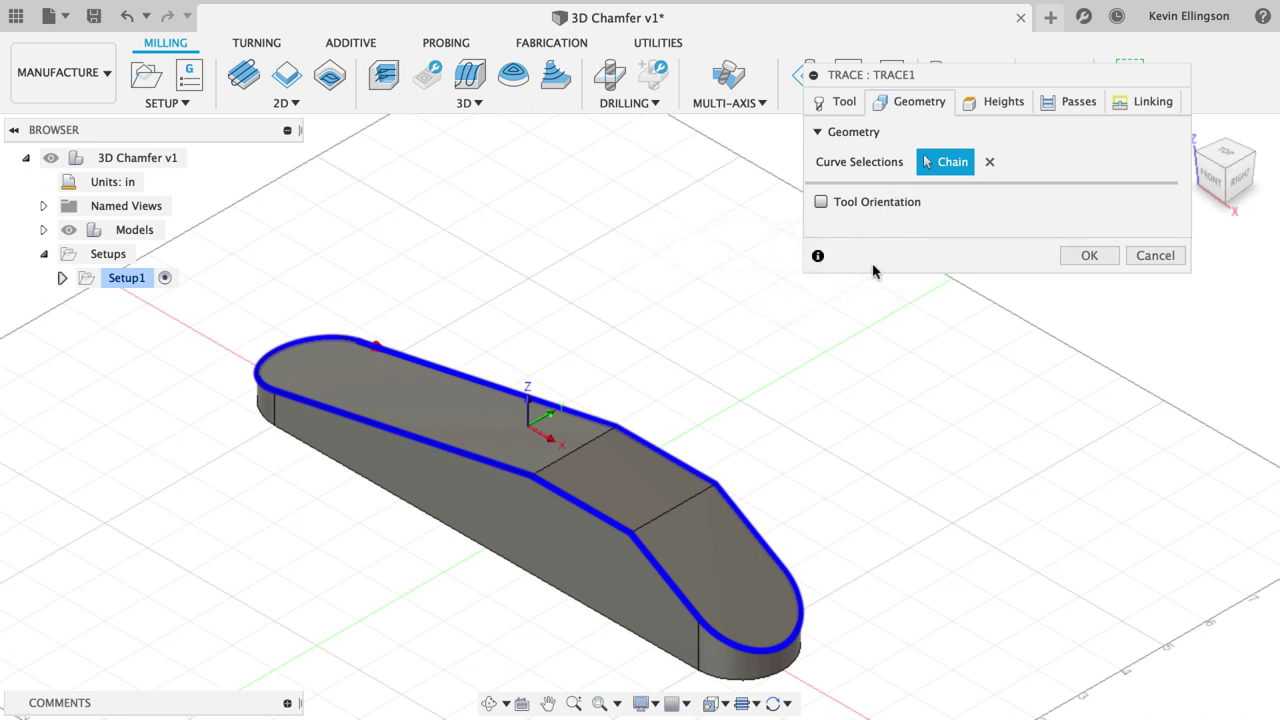
click(1087, 256)
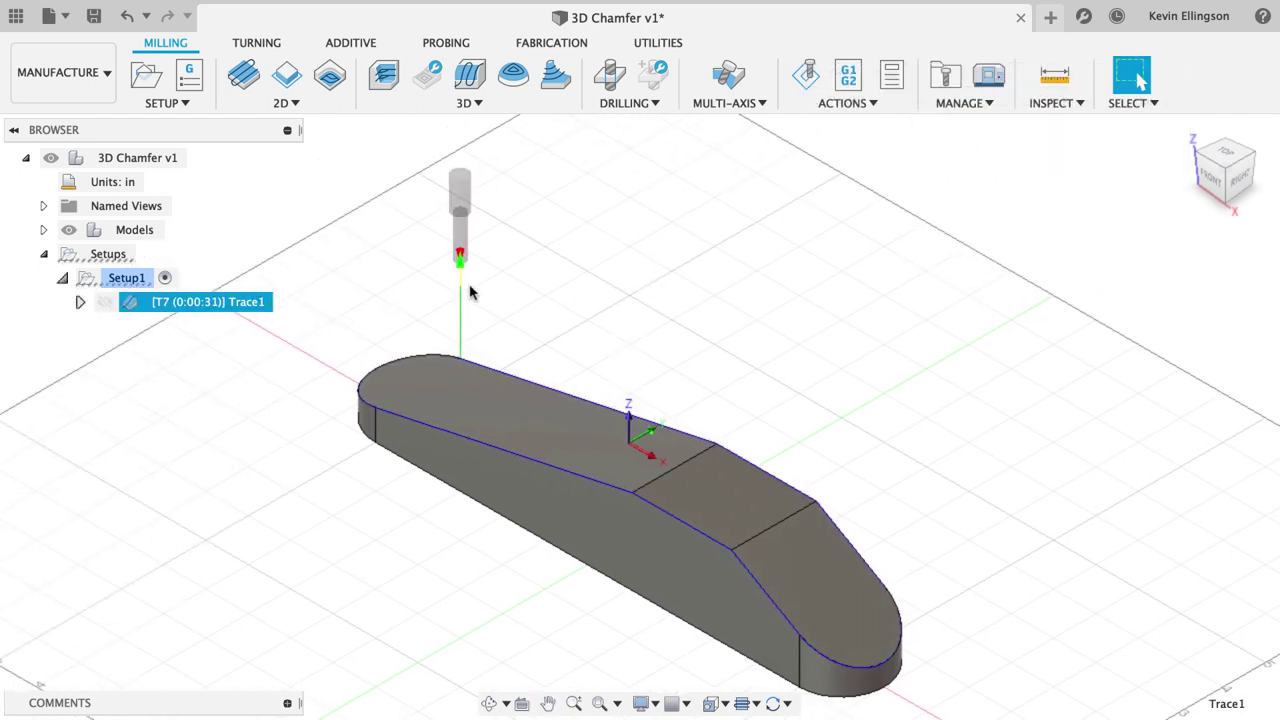
scroll(480, 263, up, 4)
scroll(480, 270, down, 3)
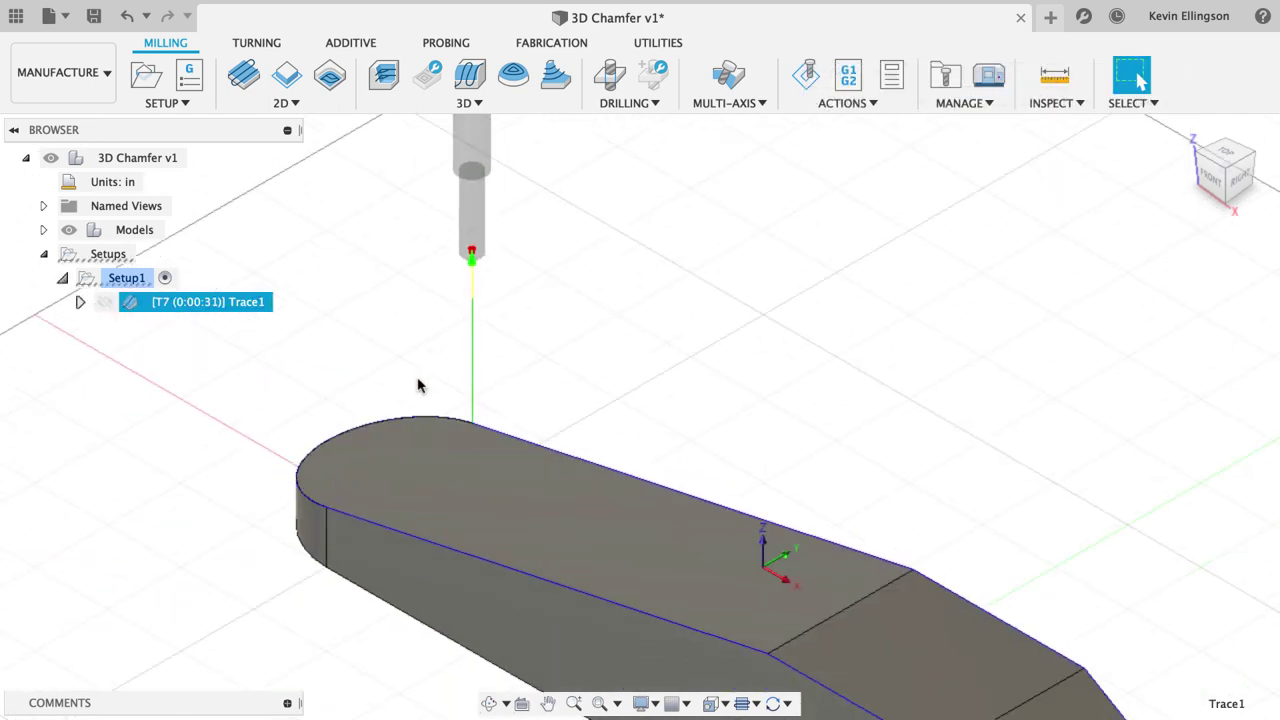
shift+middle_drag(626, 369, 591, 317)
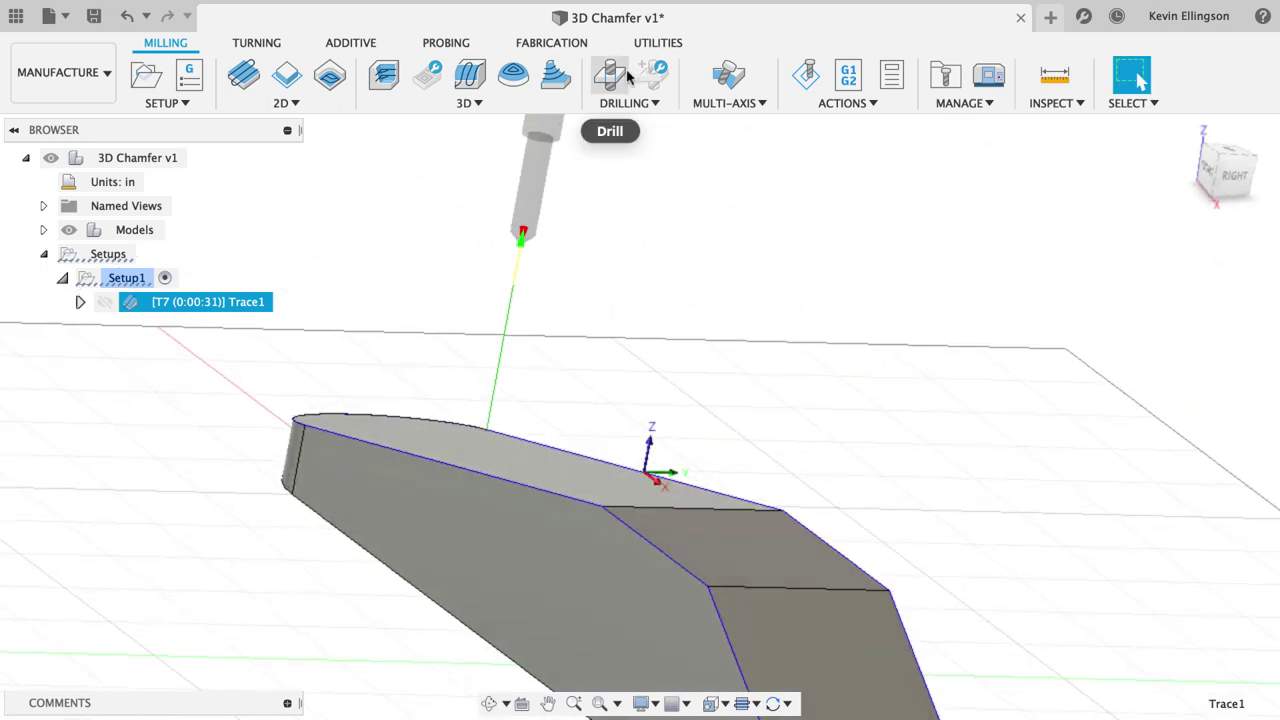
click(806, 75)
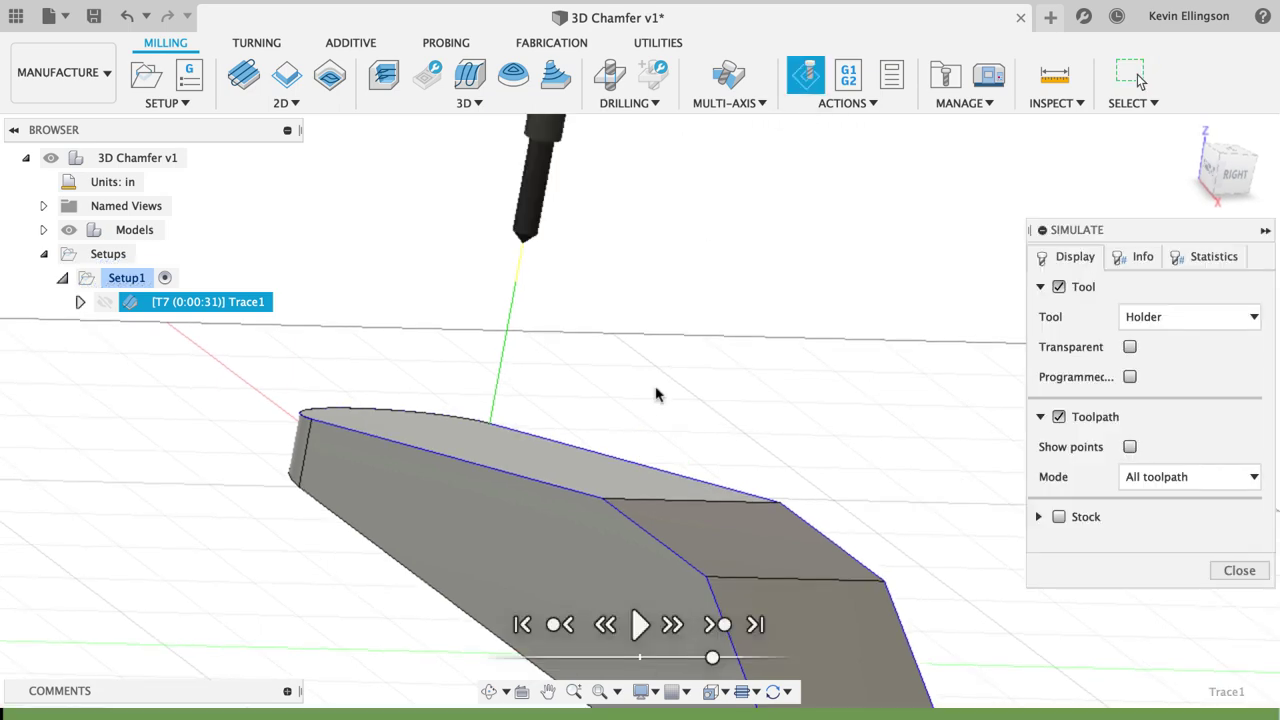
scroll(650, 437, up, 3)
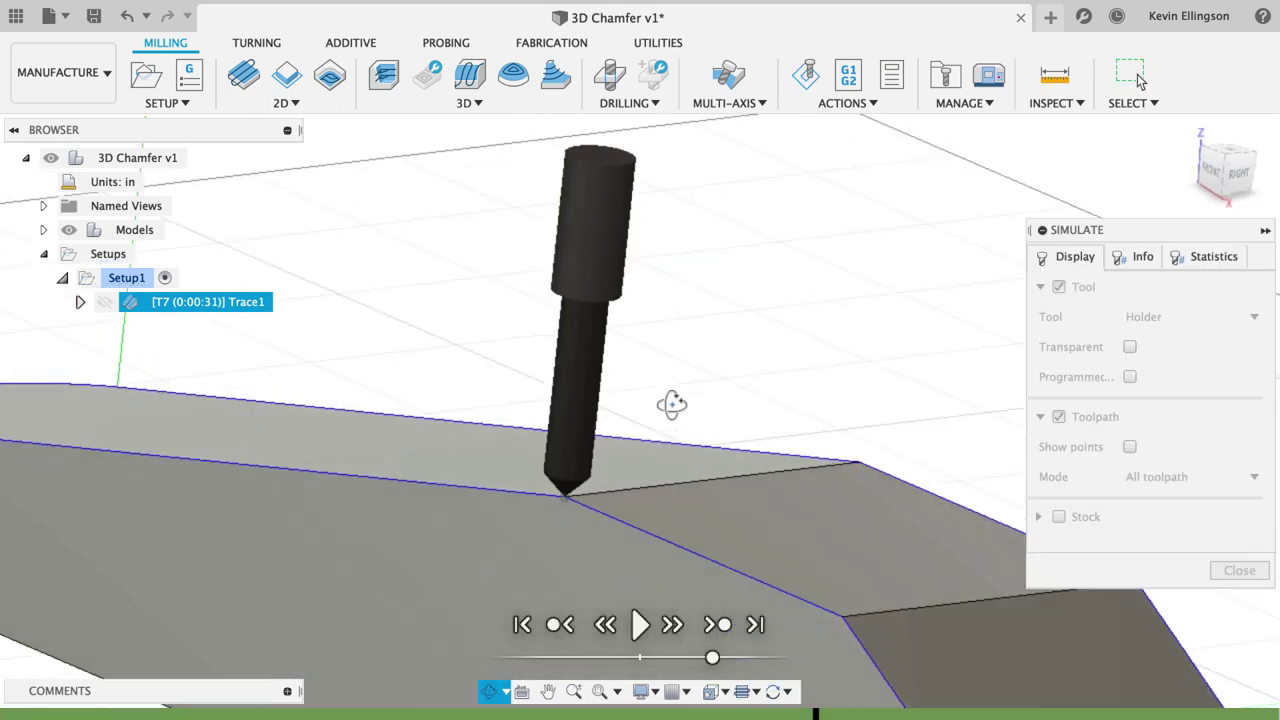
shift+middle_drag(672, 404, 691, 369)
scroll(575, 490, up, 5)
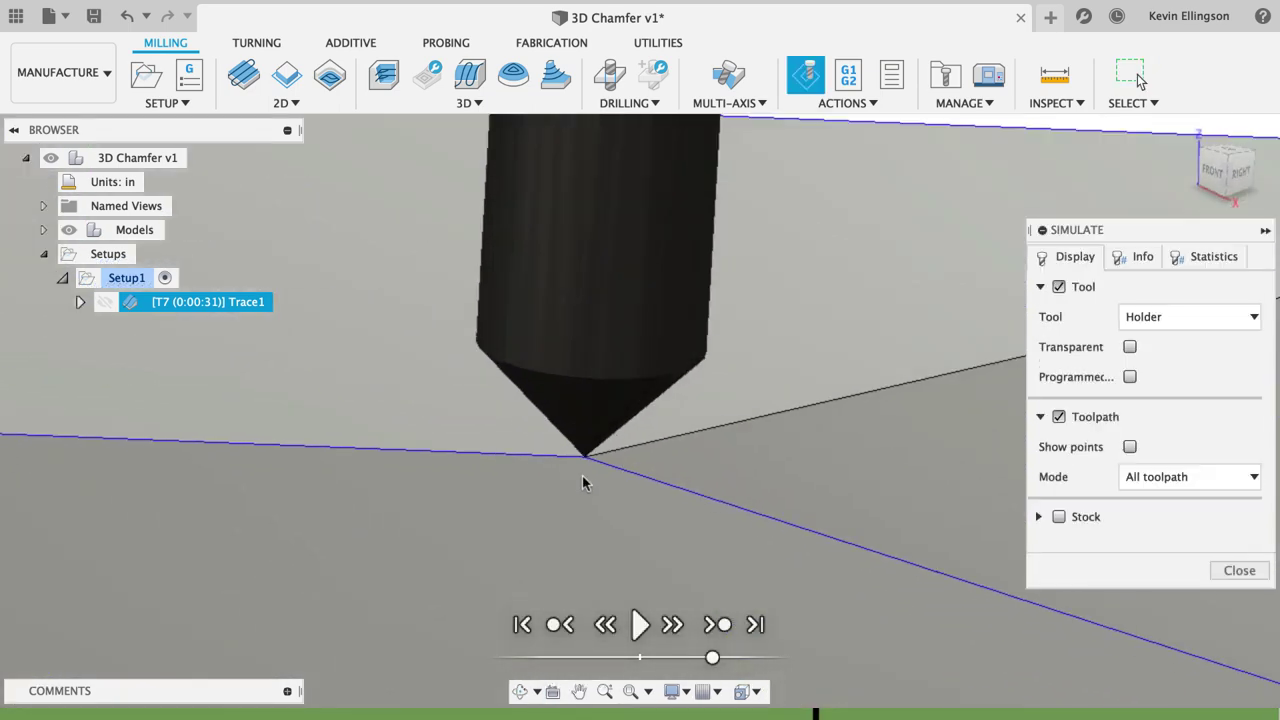
mouse_move(585, 476)
shift+middle_down()
mouse_move(649, 469)
mouse_move(689, 420)
mouse_move(666, 451)
mouse_move(600, 483)
shift+middle_up()
click(1222, 170)
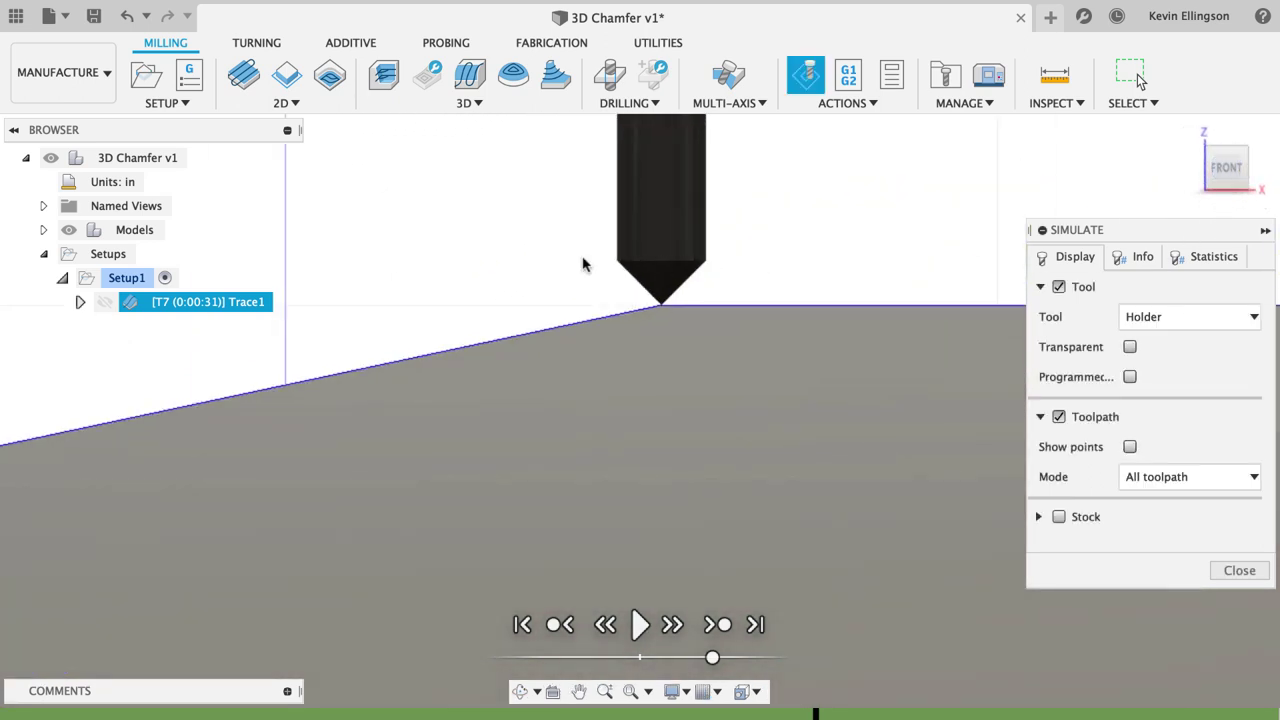
scroll(421, 364, up, 3)
scroll(414, 357, up, 2)
scroll(414, 351, down, 1)
scroll(409, 357, up, 1)
scroll(519, 334, down, 3)
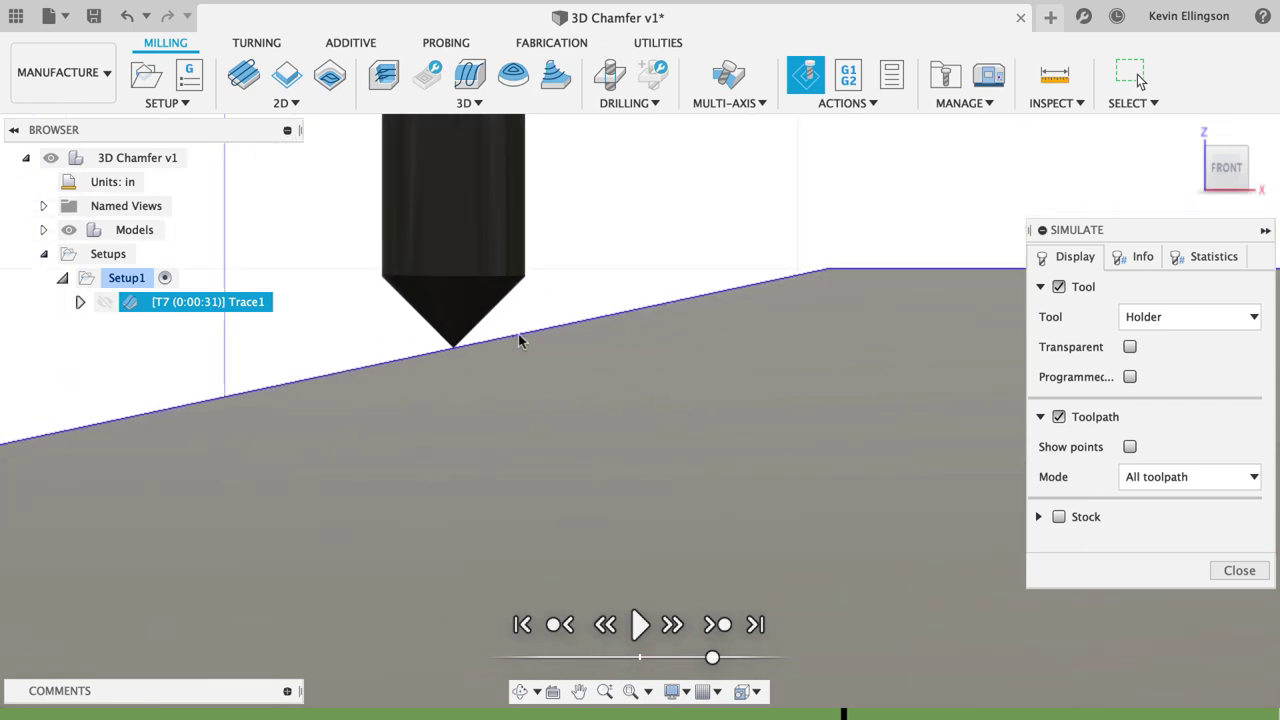
scroll(519, 334, down, 5)
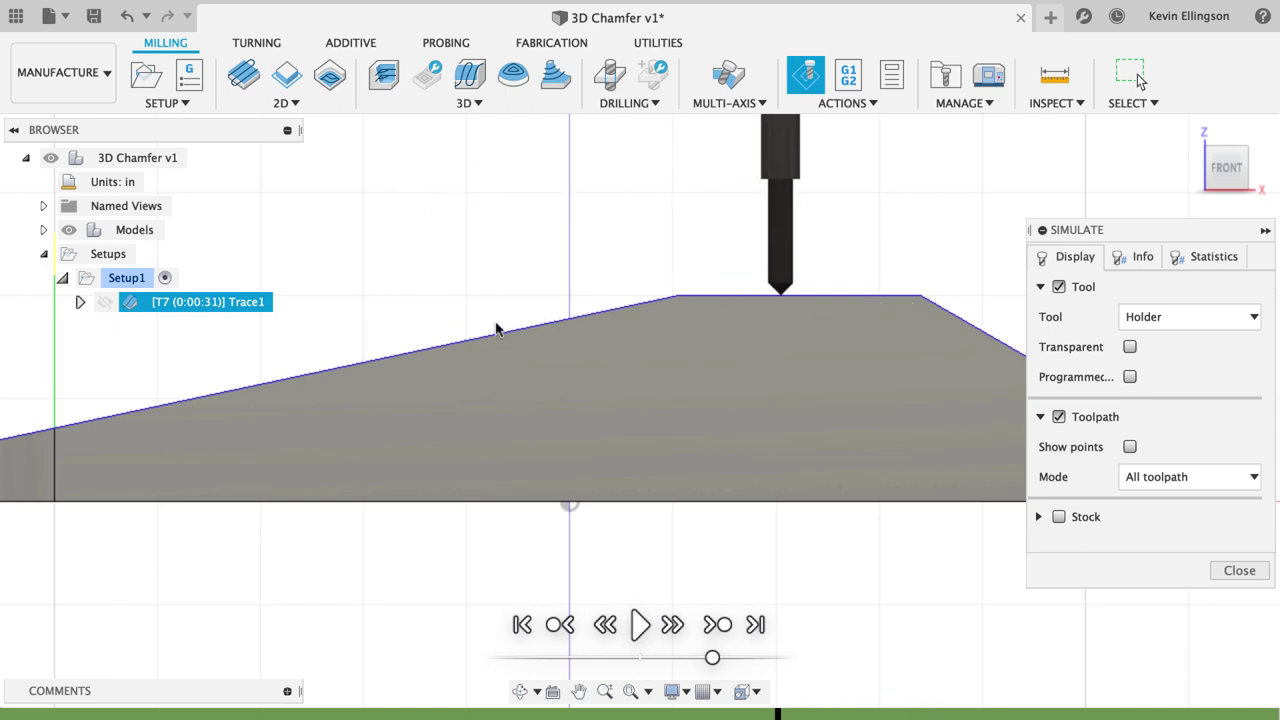
click(1237, 571)
- Edit Trace1's passes to a .06 in Chamfer Tip Offset and 0 Axial Offset, then regenerate
click(1185, 133)
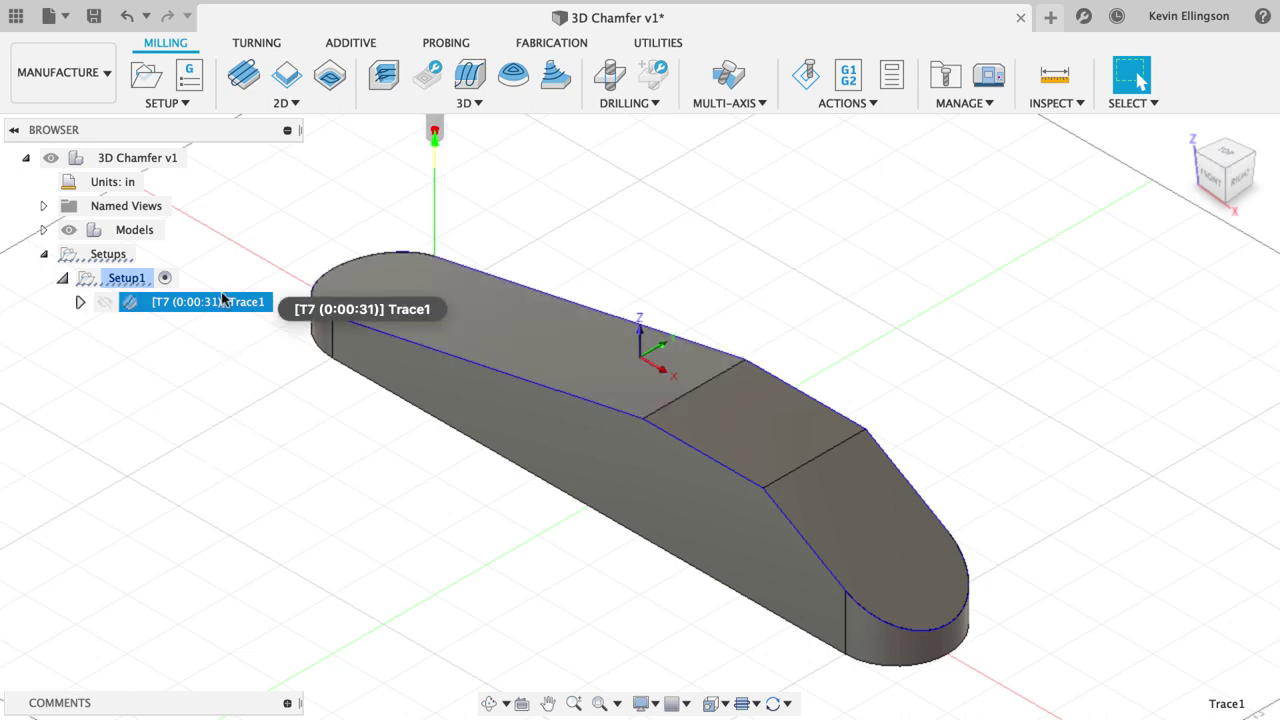
right_click(226, 302)
click(262, 20)
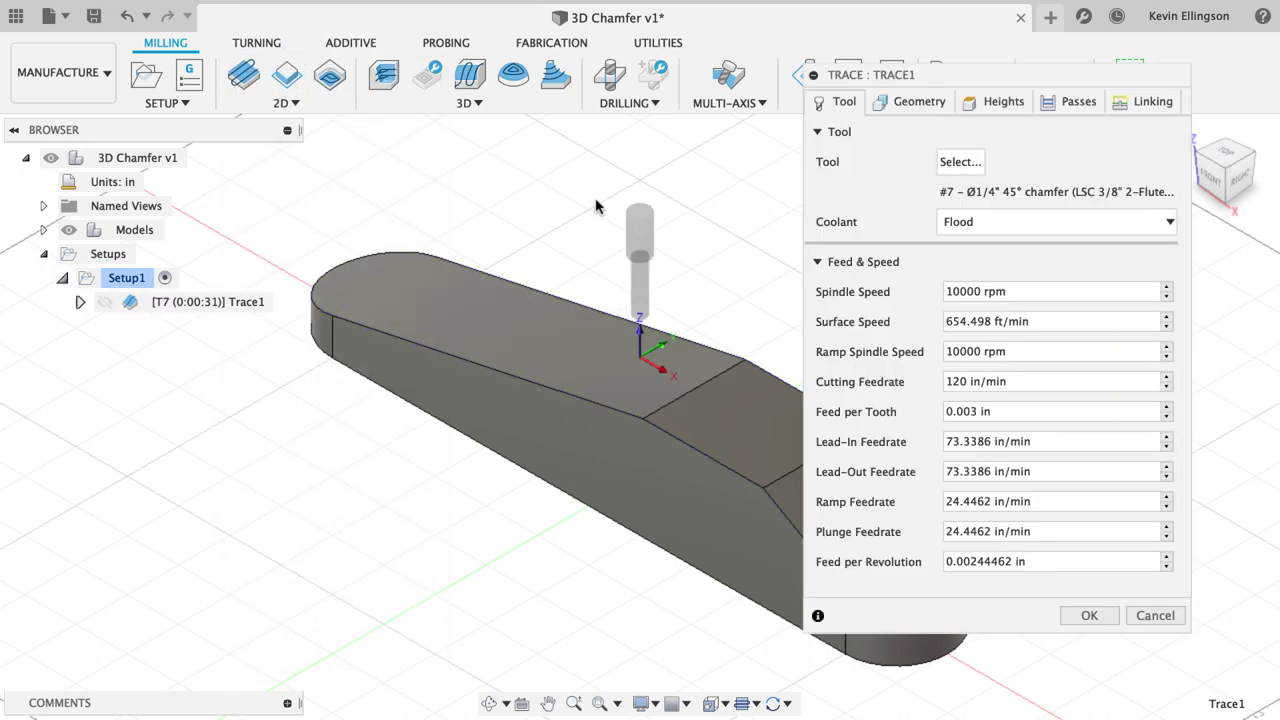
click(1072, 106)
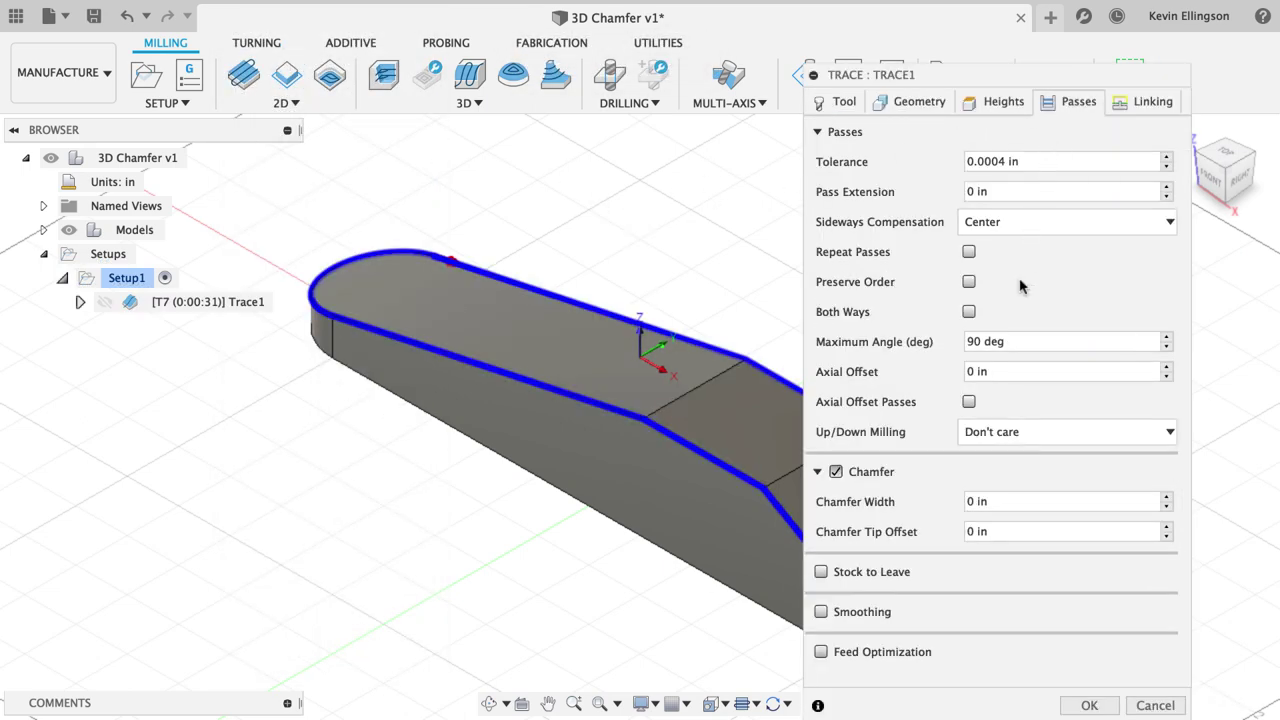
click(985, 533)
click(1004, 532)
key(super+a)
right_click(1022, 371)
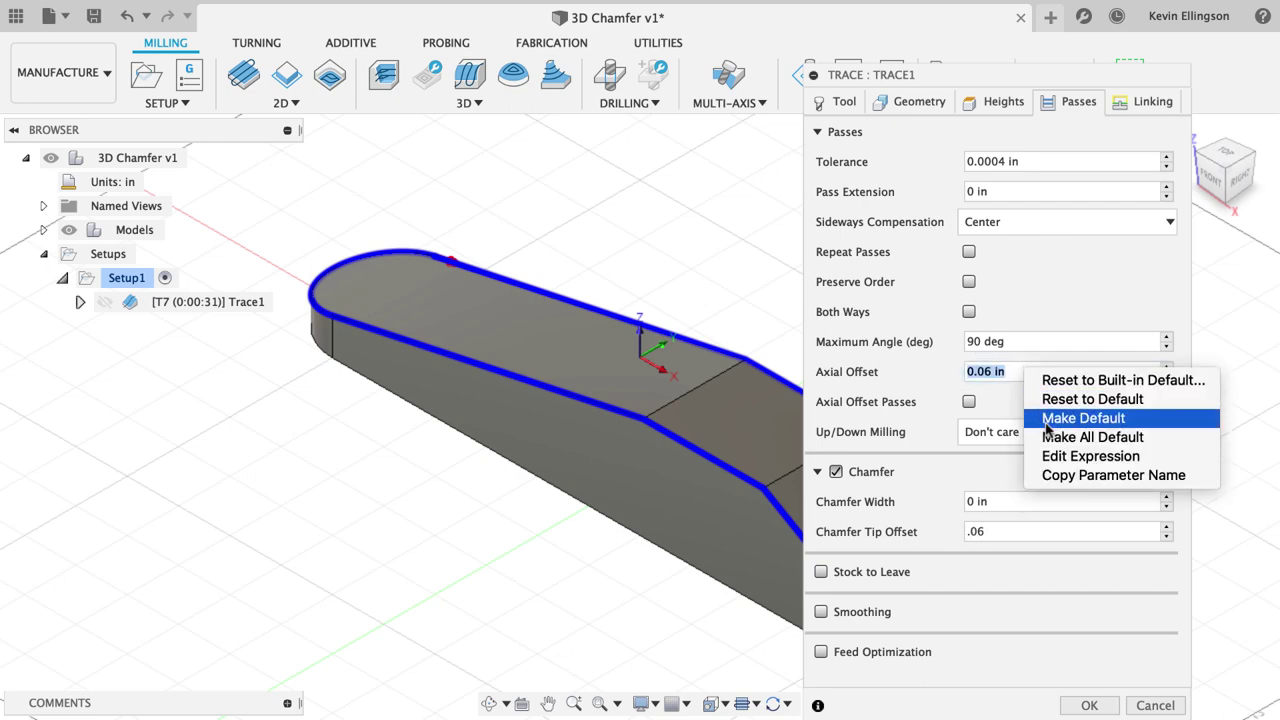
click(1052, 457)
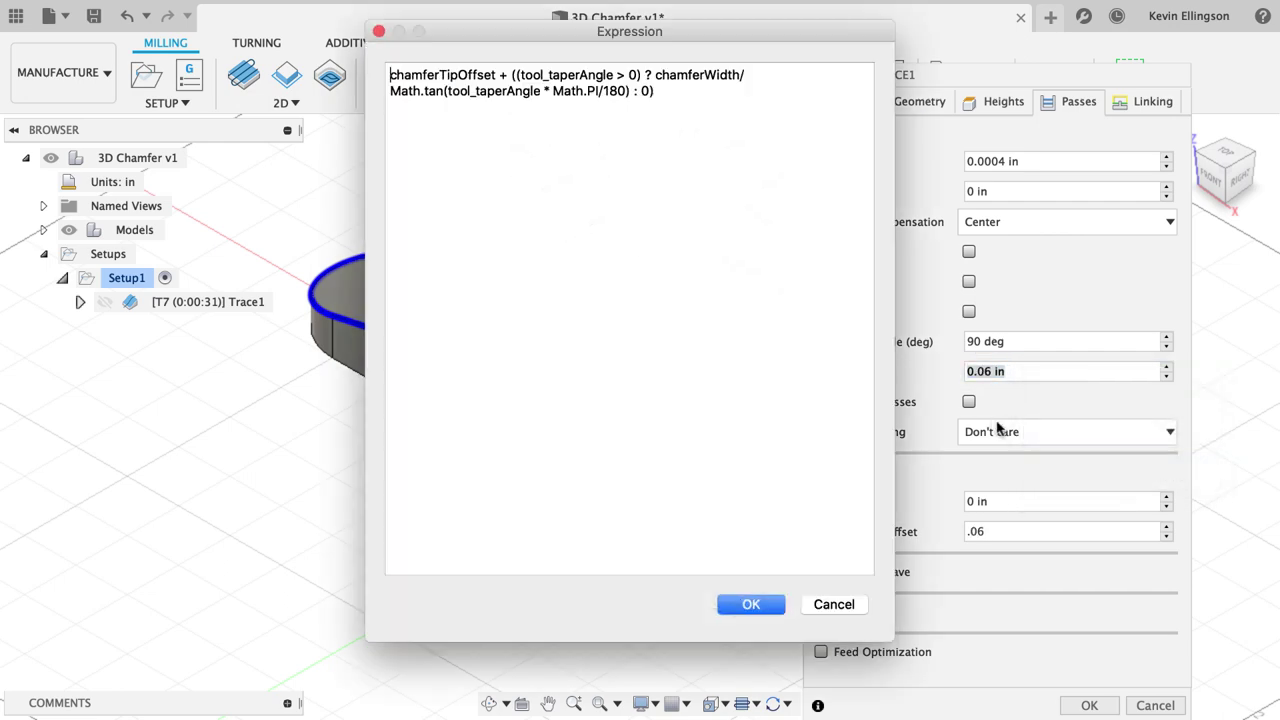
click(806, 601)
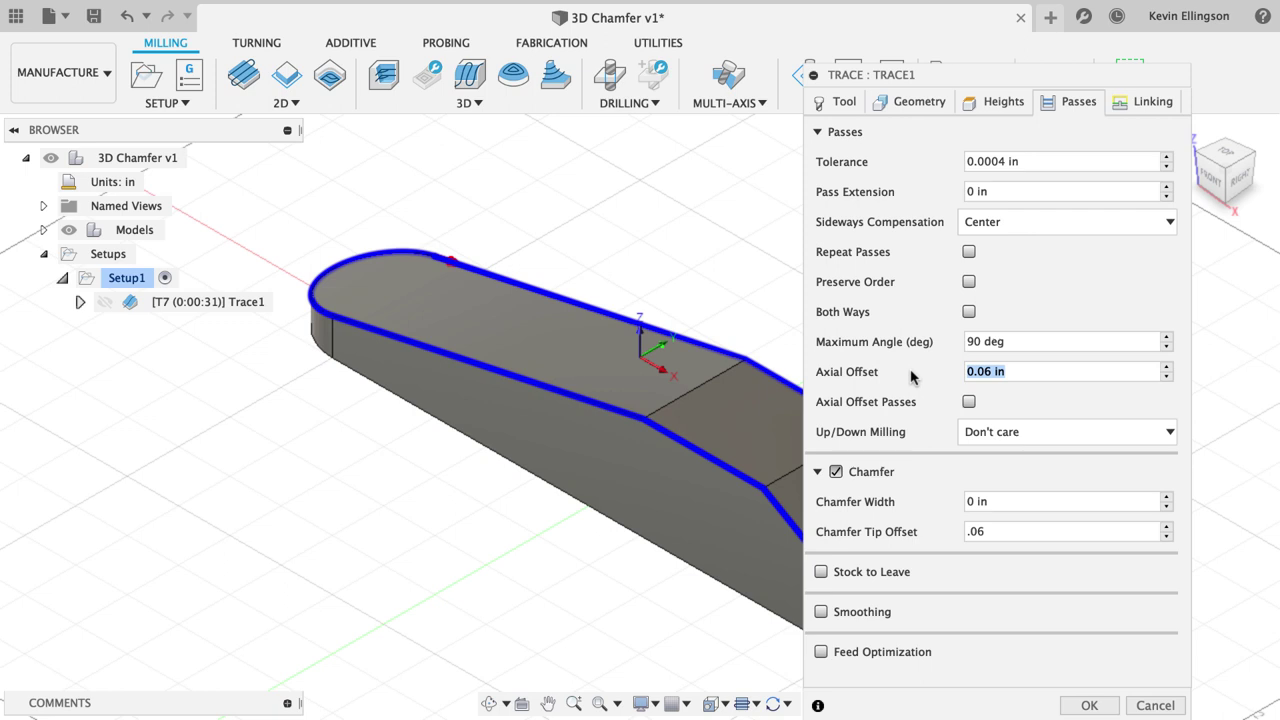
text(0)
click(1092, 705)
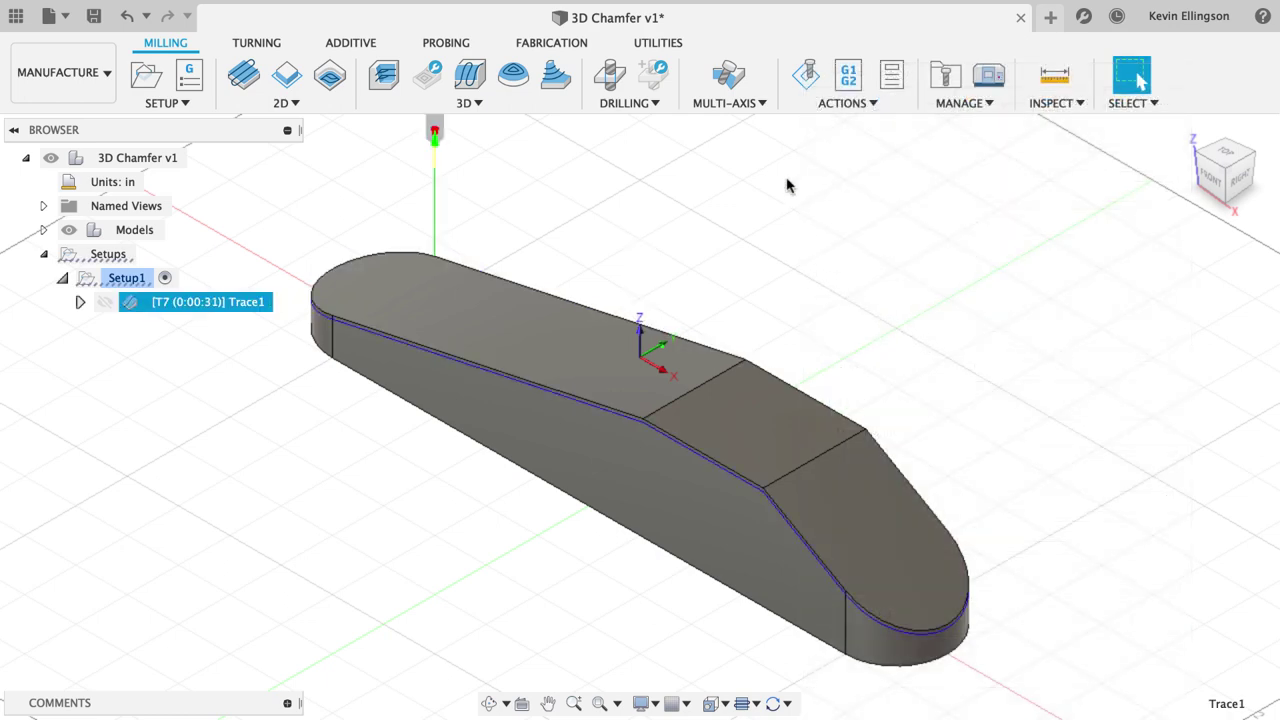
- Simulate Trace1 and zoom in on the chamfer tool tip from the right view
click(806, 75)
scroll(635, 410, up, 5)
scroll(645, 433, up, 2)
scroll(757, 393, down, 2)
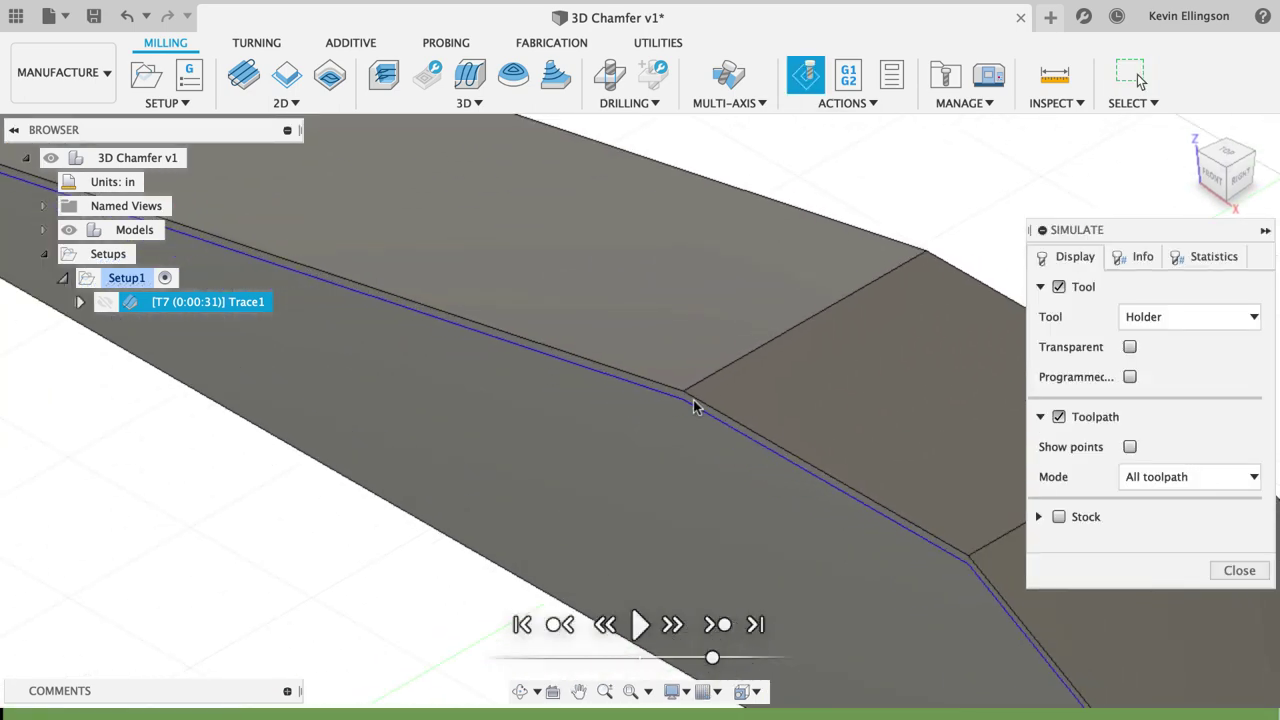
click(1240, 183)
scroll(505, 240, up, 4)
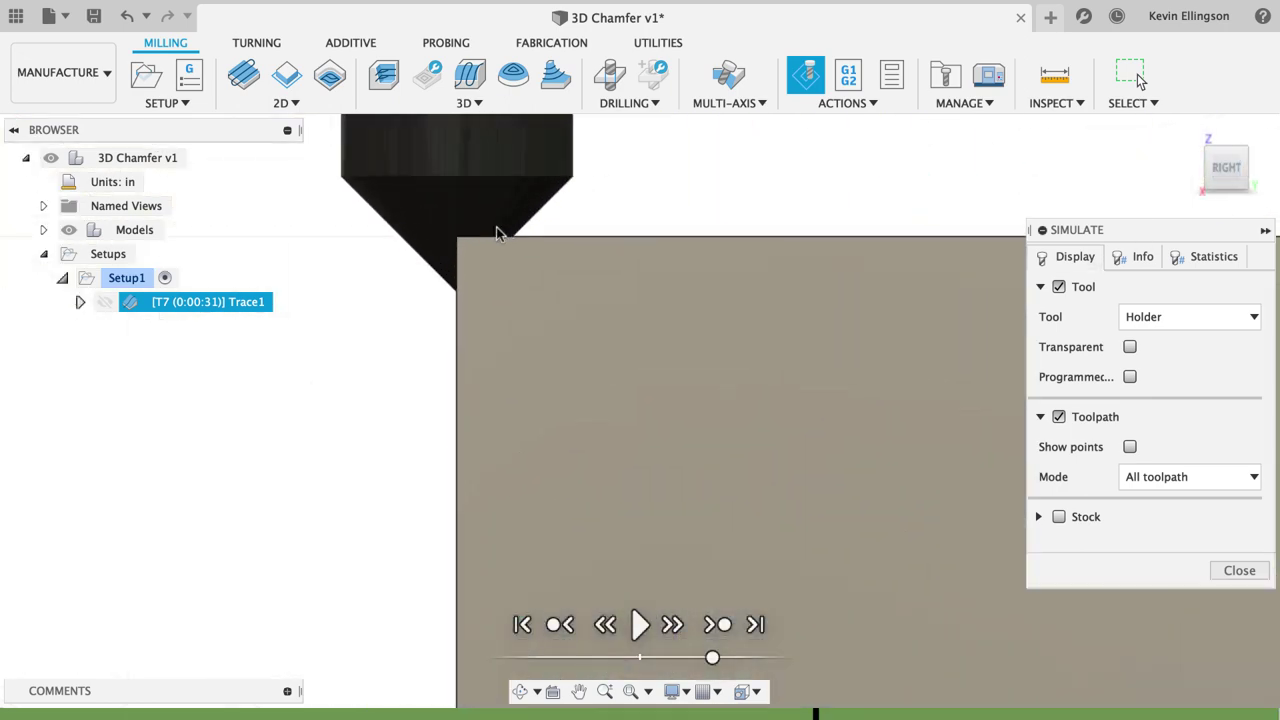
scroll(464, 237, up, 2)
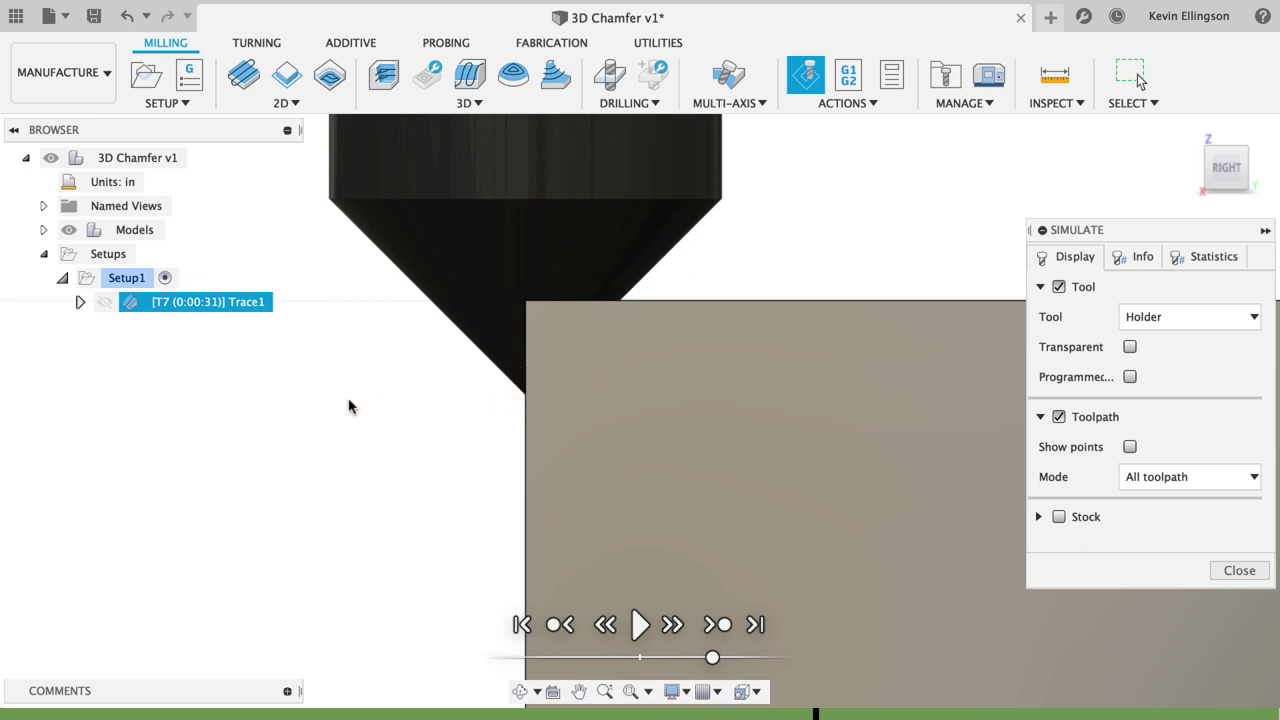
scroll(432, 405, down, 2)
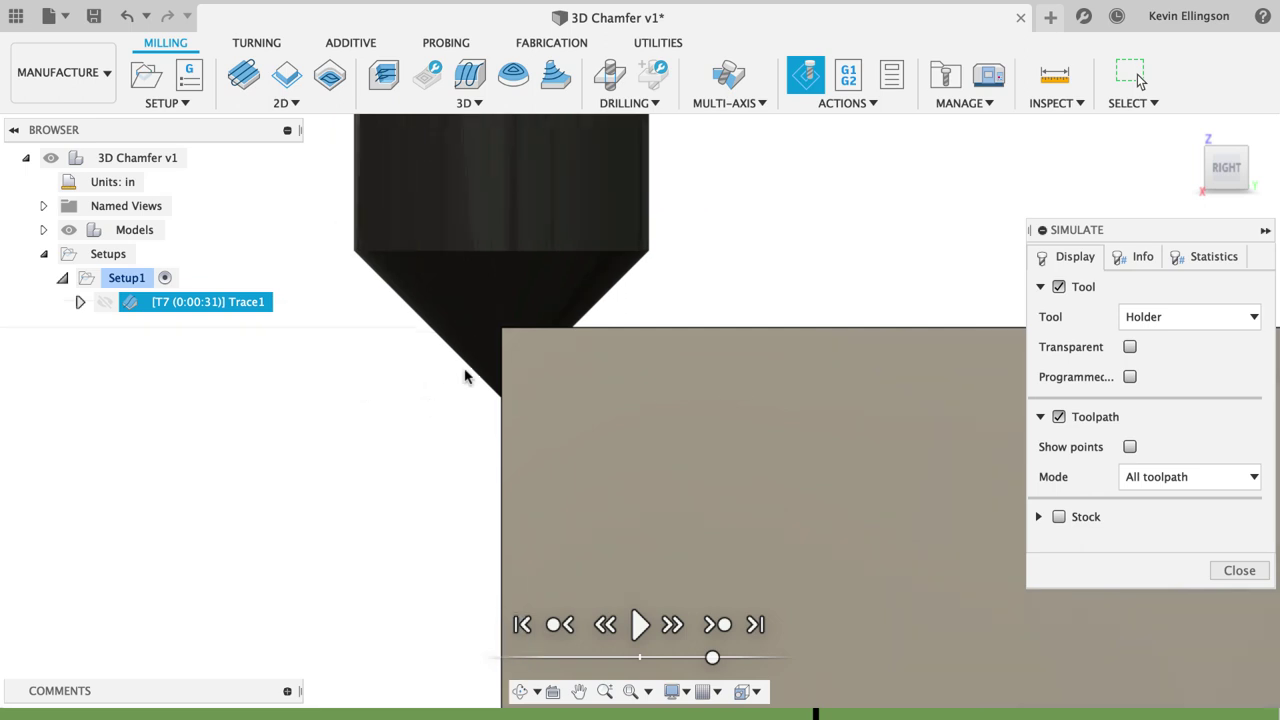
- Close the Trace1 simulation and go back to the home view of the part
scroll(654, 437, down, 2)
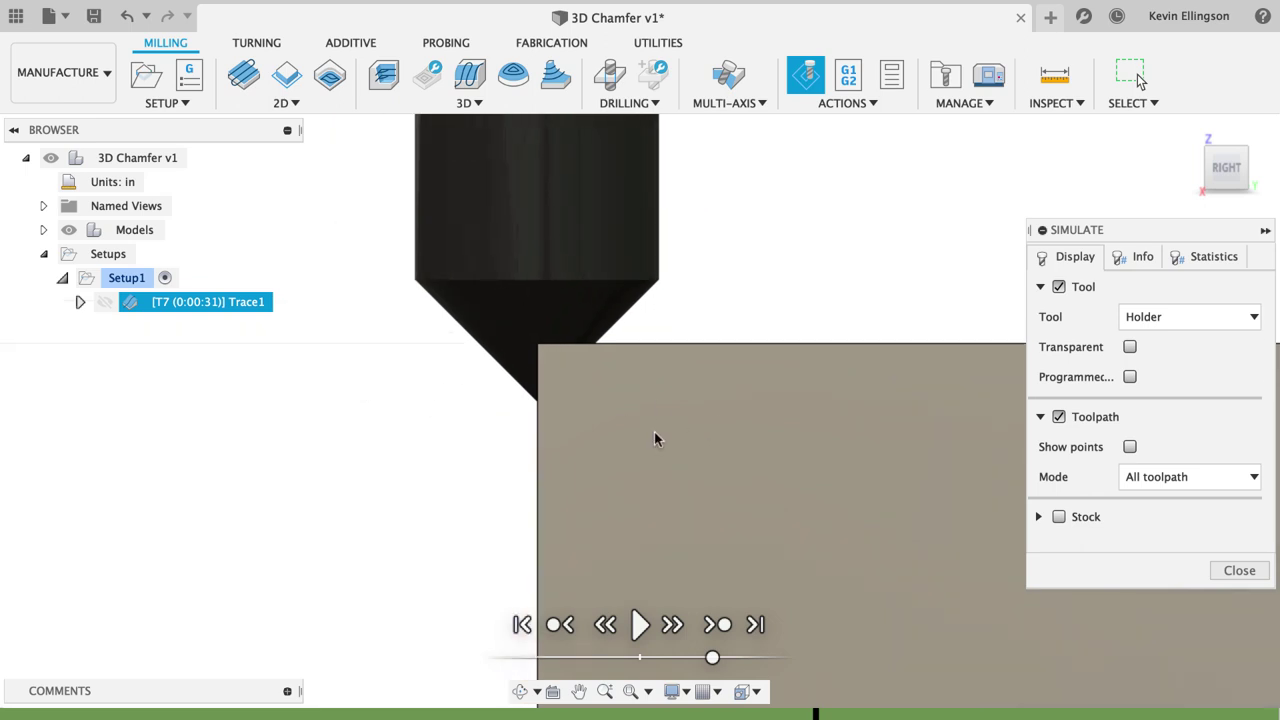
click(1240, 570)
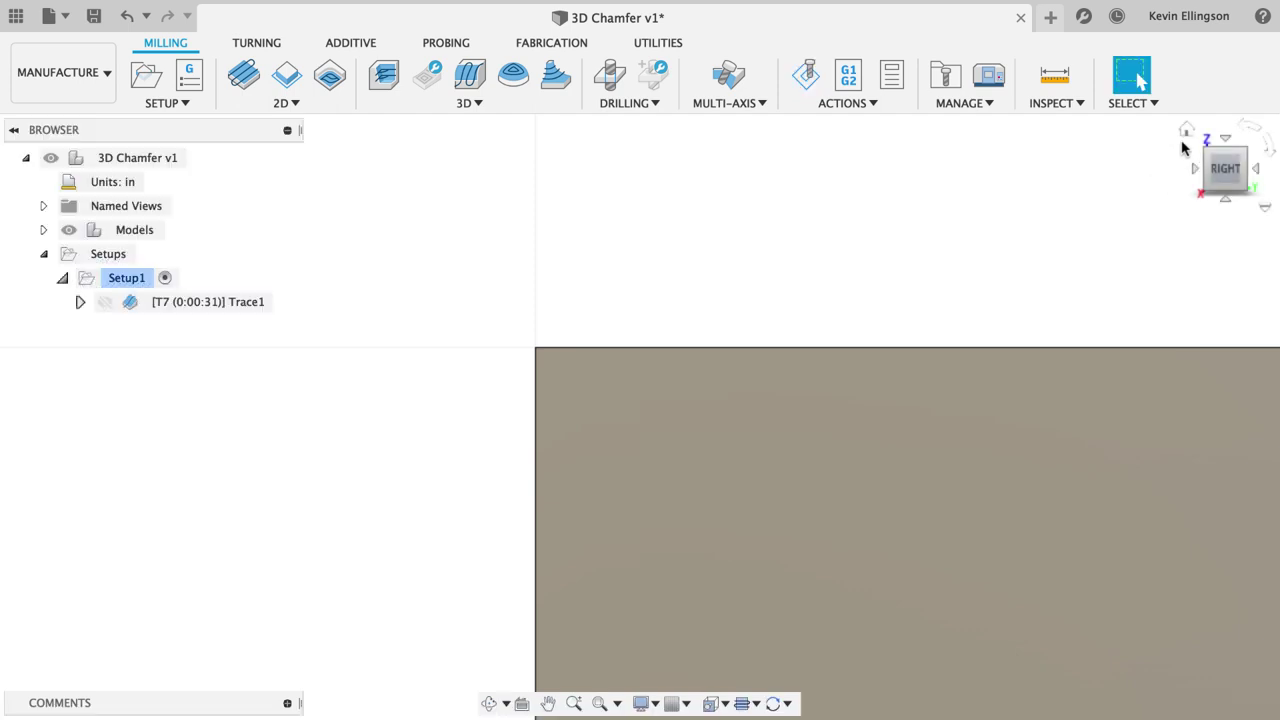
click(1186, 130)
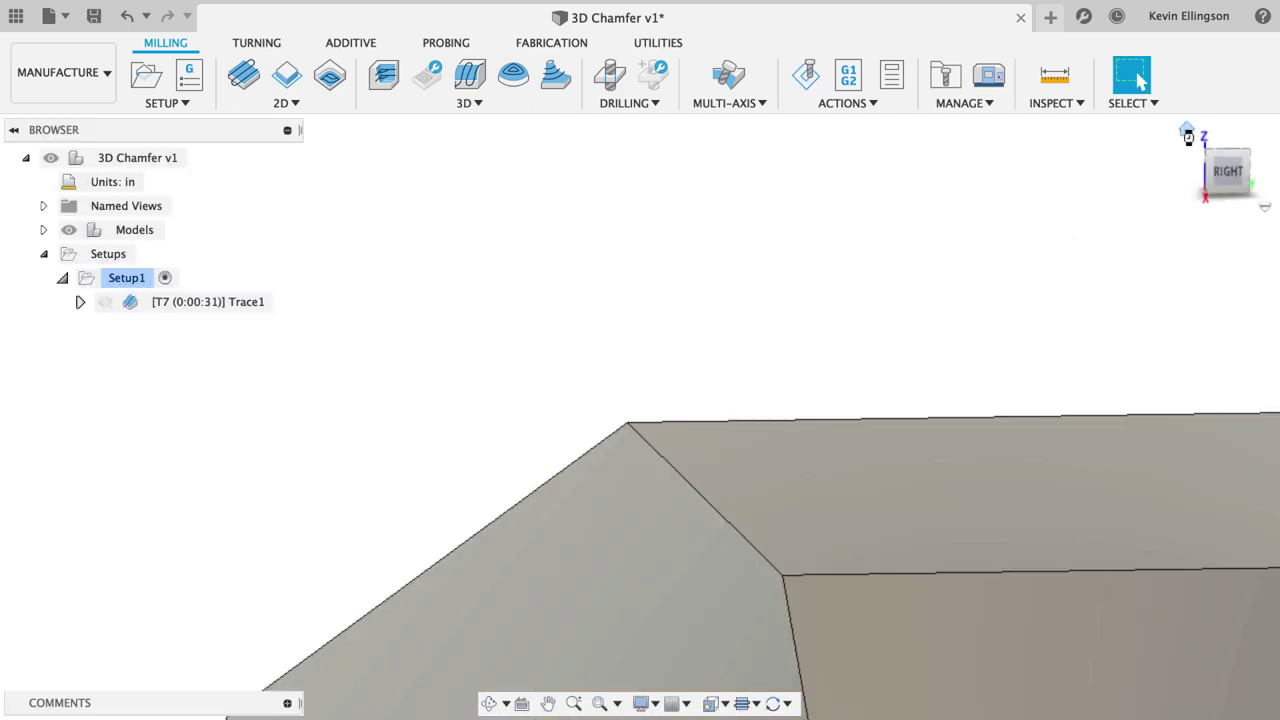
- Edit Trace1 and set Chamfer Width to .02 in on the Passes tab
right_click(221, 302)
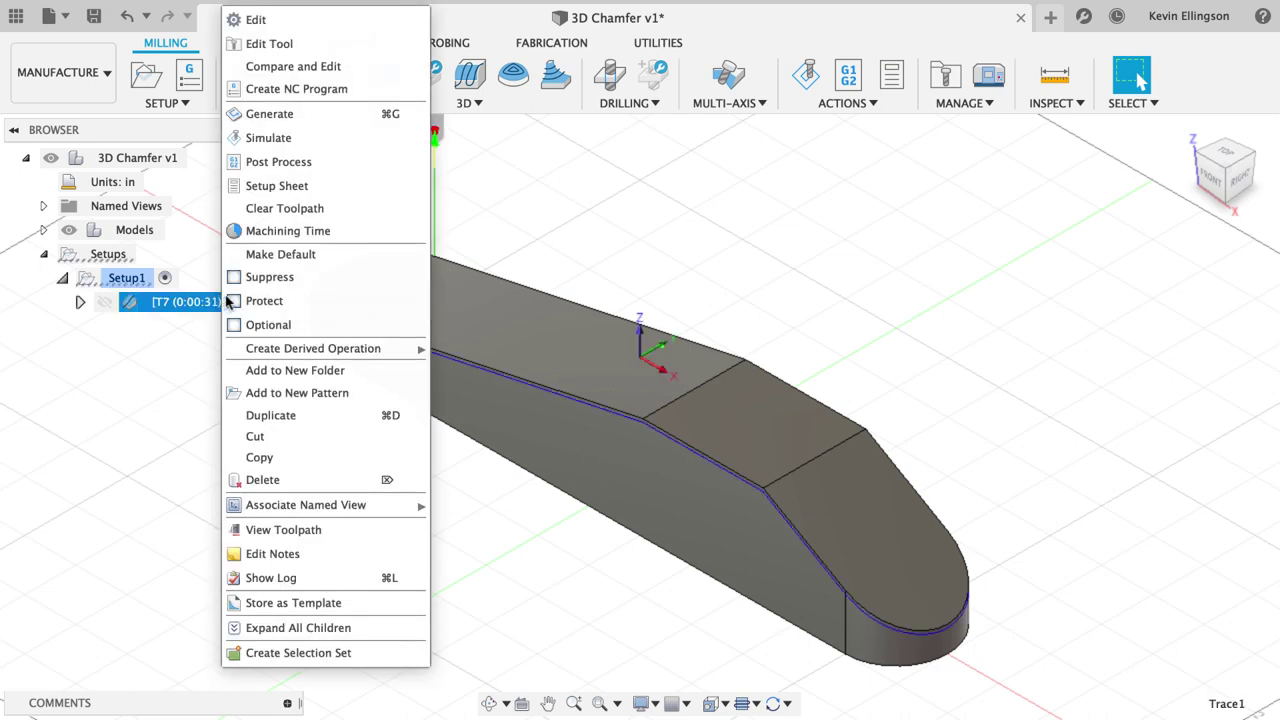
click(256, 20)
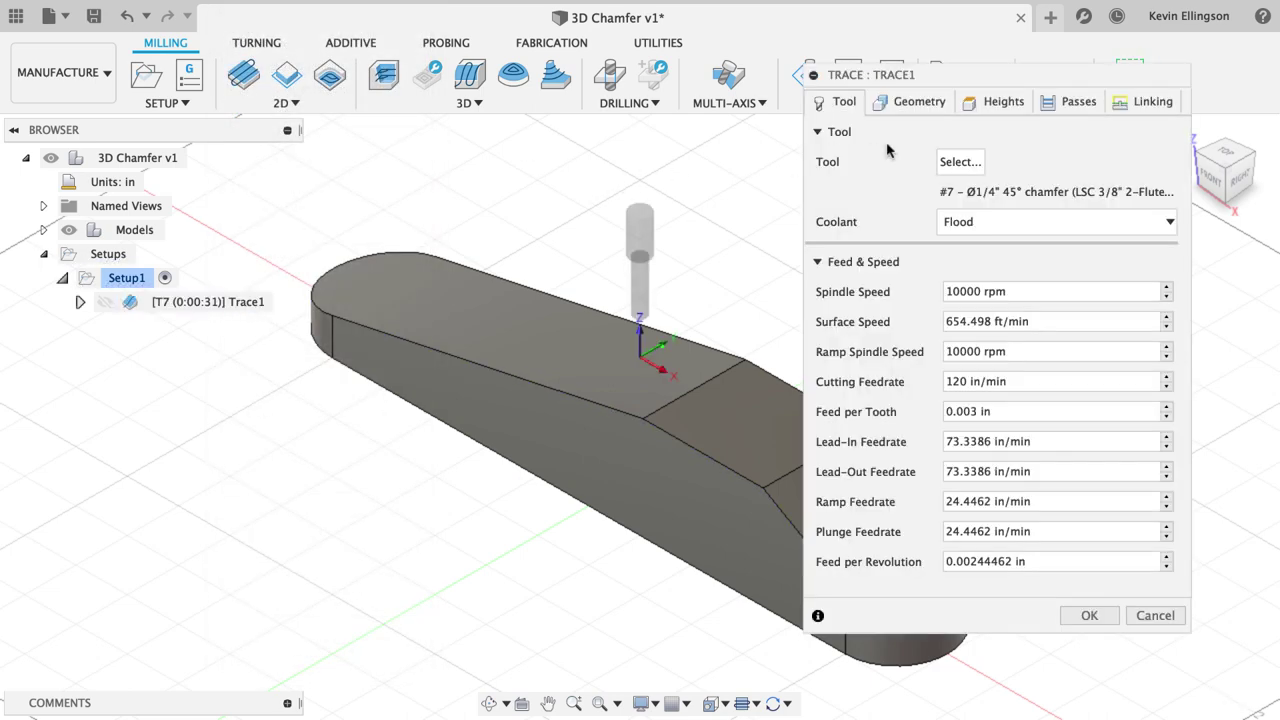
click(1077, 101)
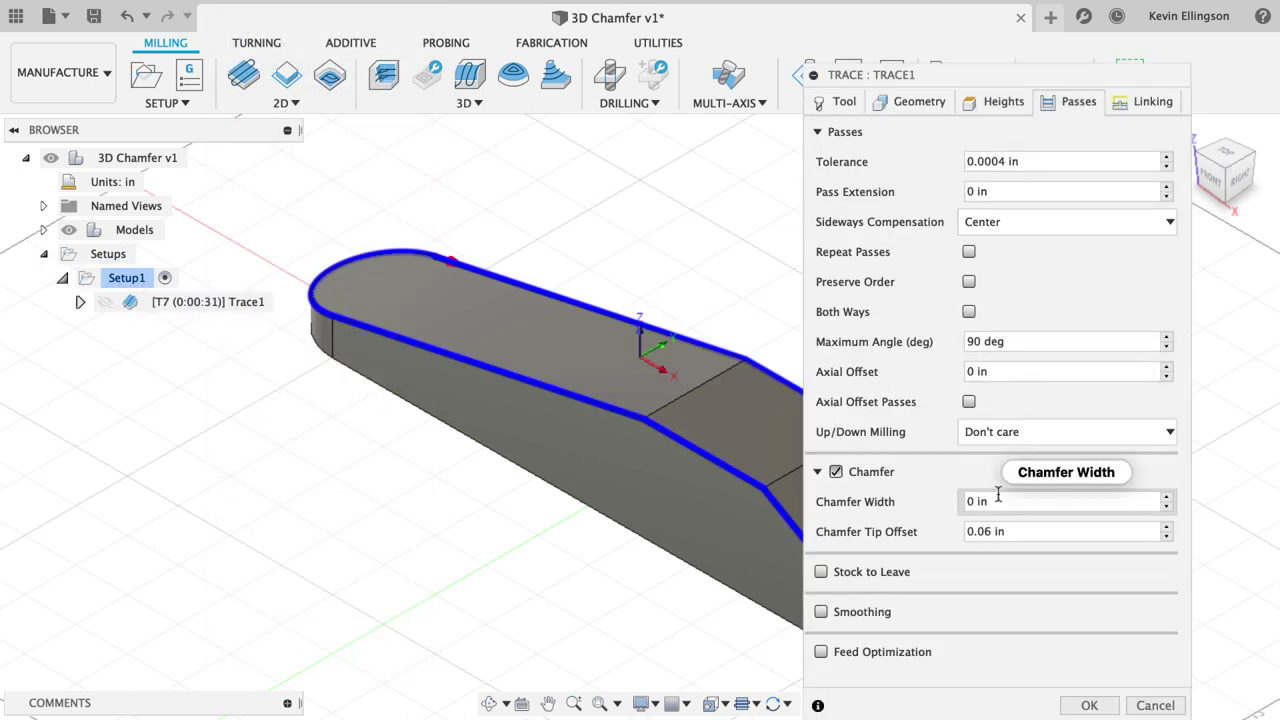
click(1034, 503)
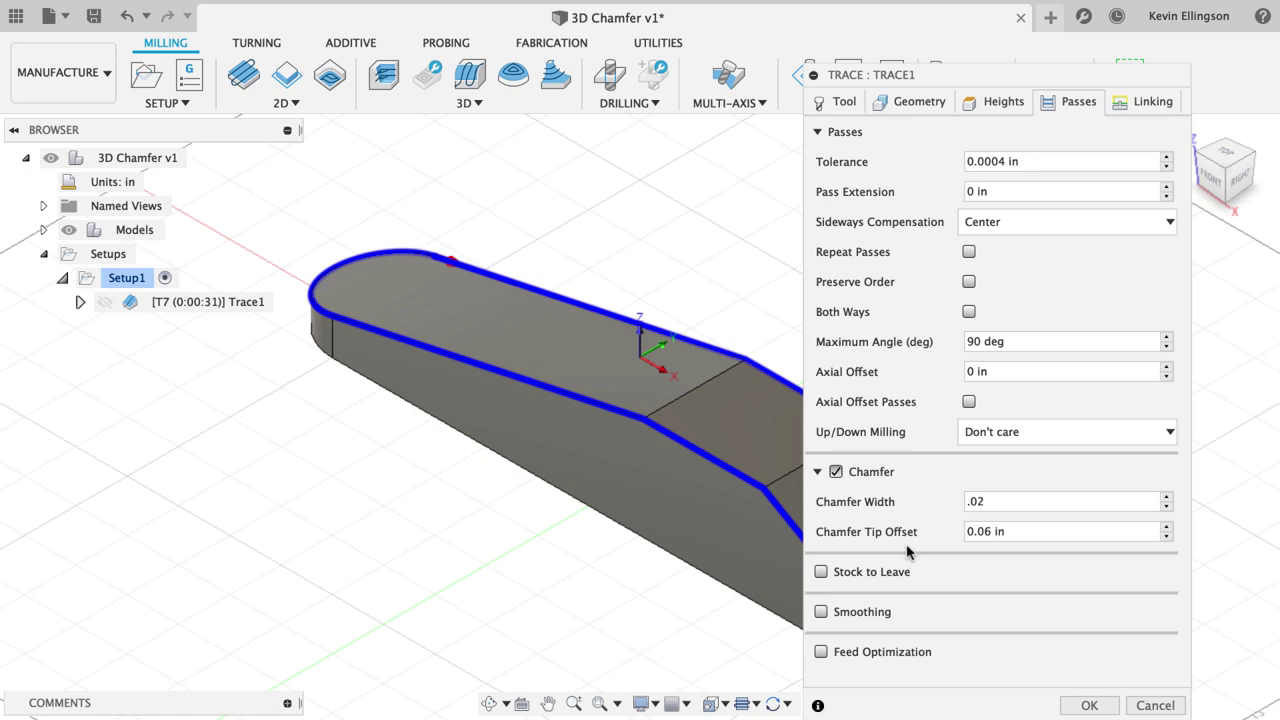
click(1090, 706)
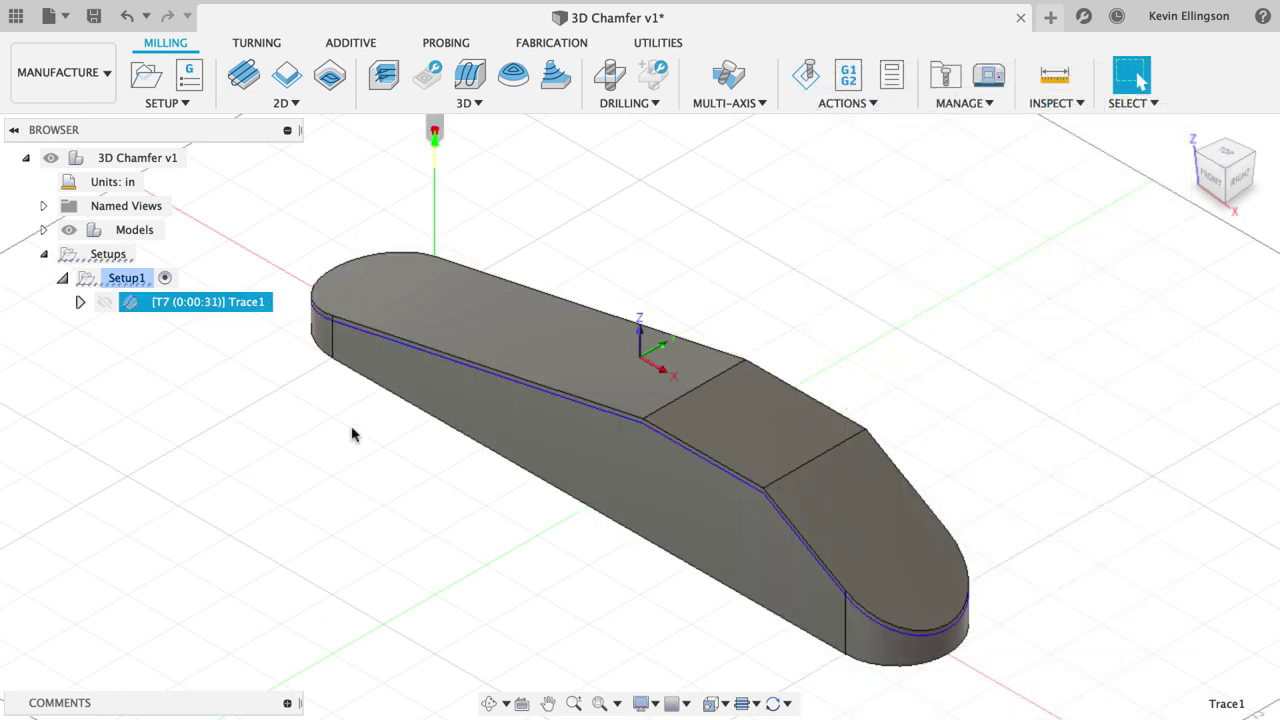
- Simulate the .02 in chamfer from right and orbited views, then close to an isometric view
click(805, 76)
scroll(333, 276, up, 5)
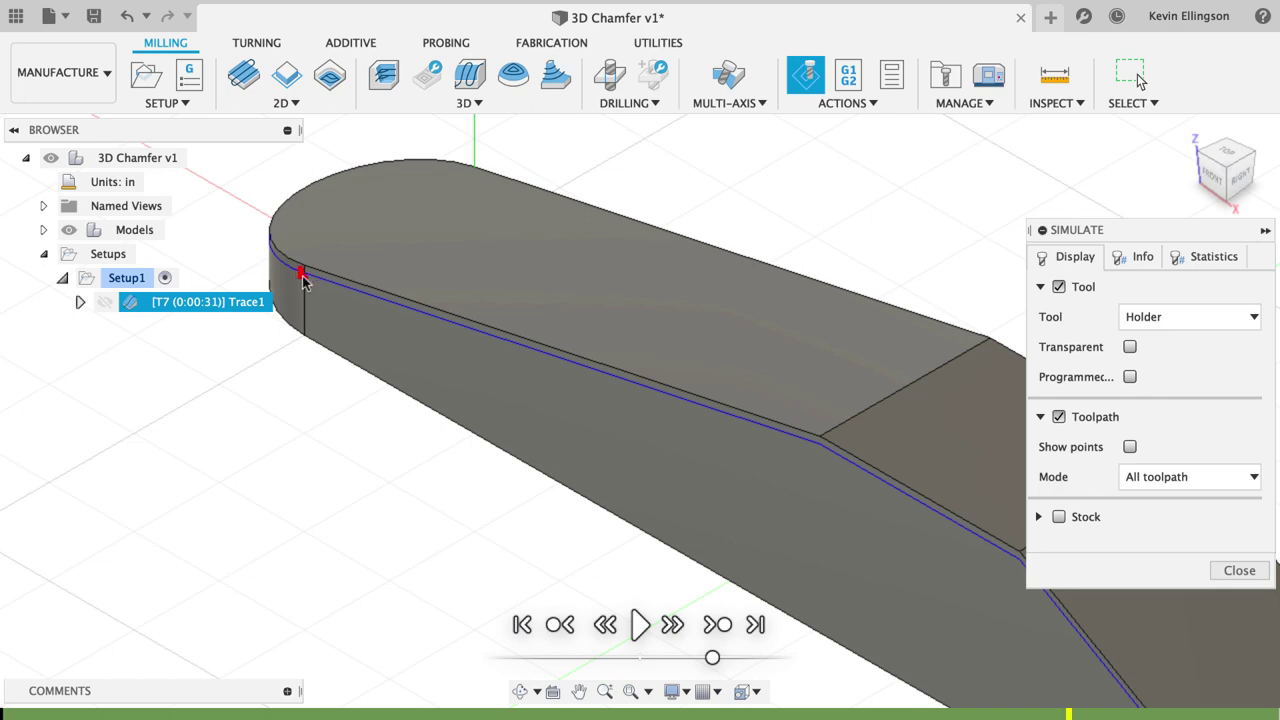
scroll(371, 277, down, 3)
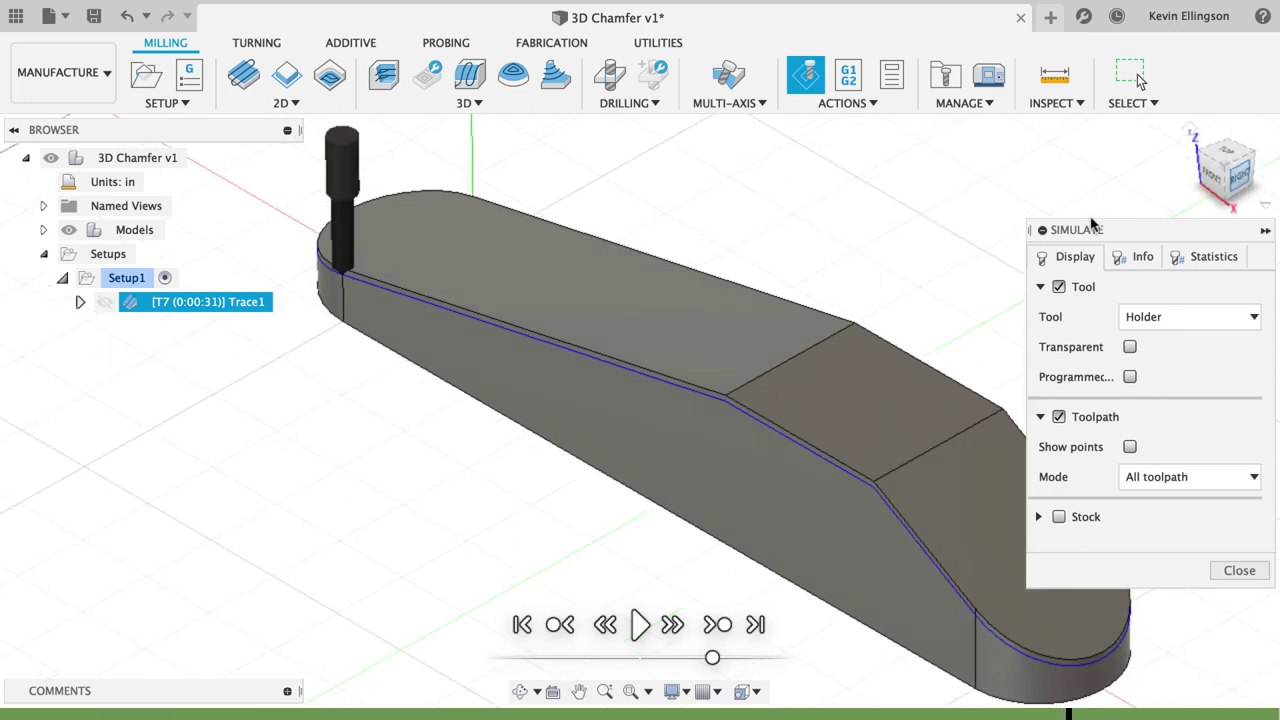
click(1238, 177)
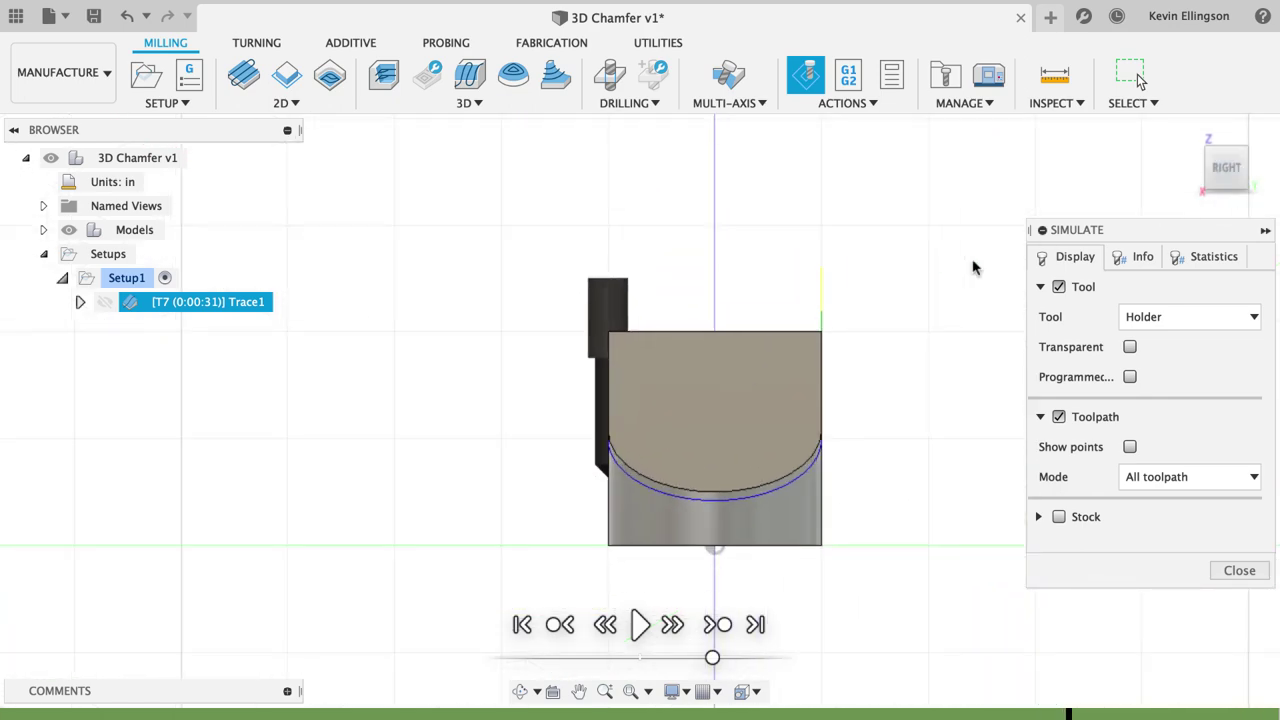
shift+middle_drag(536, 361, 517, 406)
scroll(683, 456, up, 5)
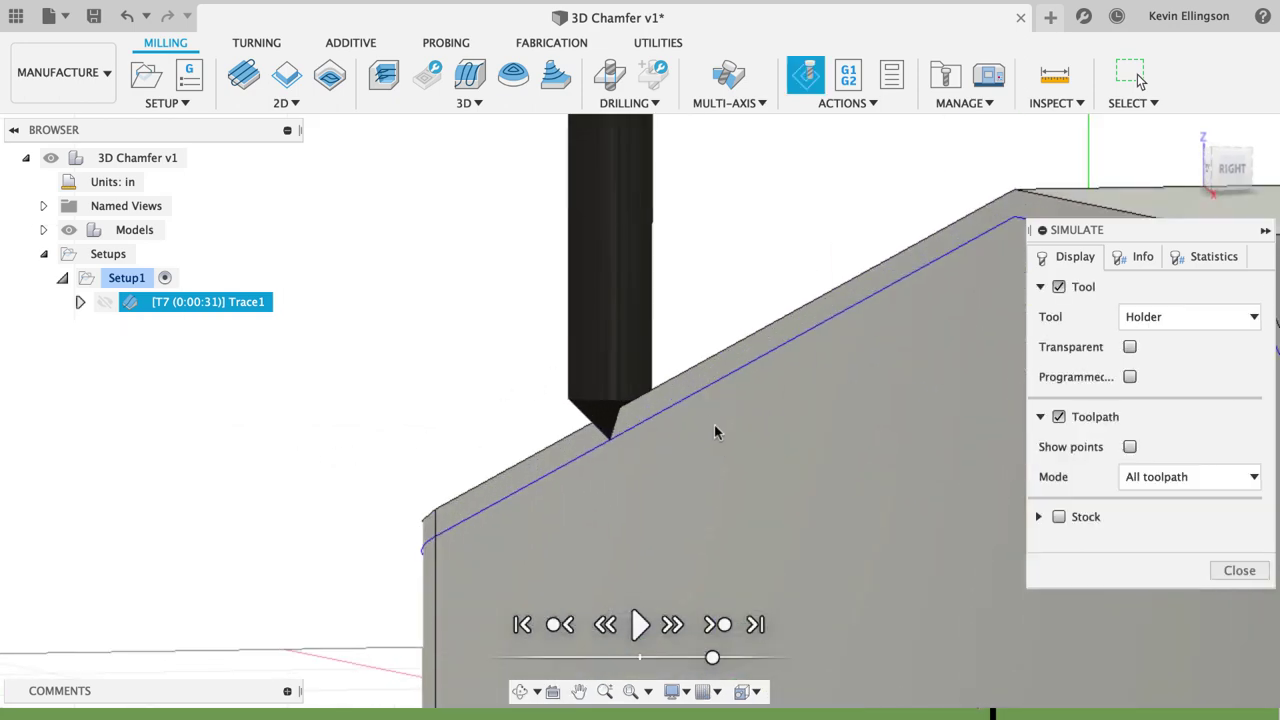
shift+middle_drag(714, 429, 855, 467)
click(1239, 570)
click(1217, 161)
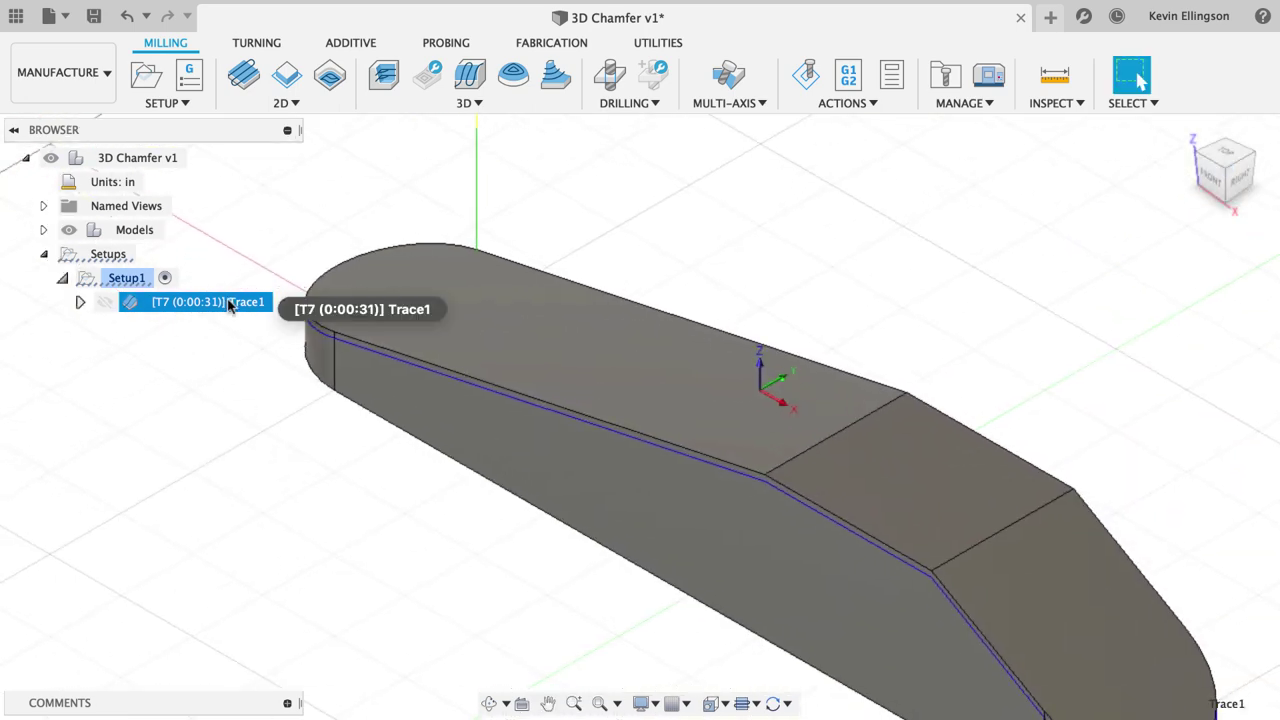
- Edit Trace1 to use Left (climb milling) sideways compensation and regenerate the path
right_click(232, 301)
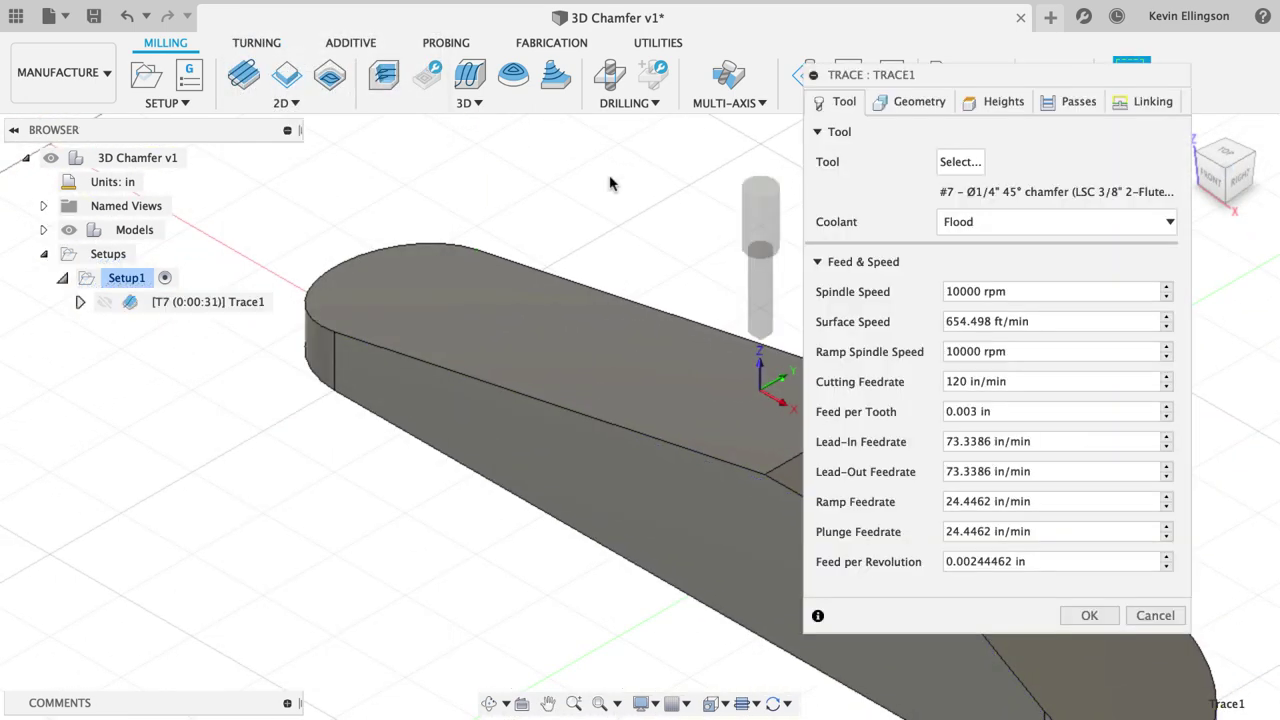
click(320, 20)
click(1079, 102)
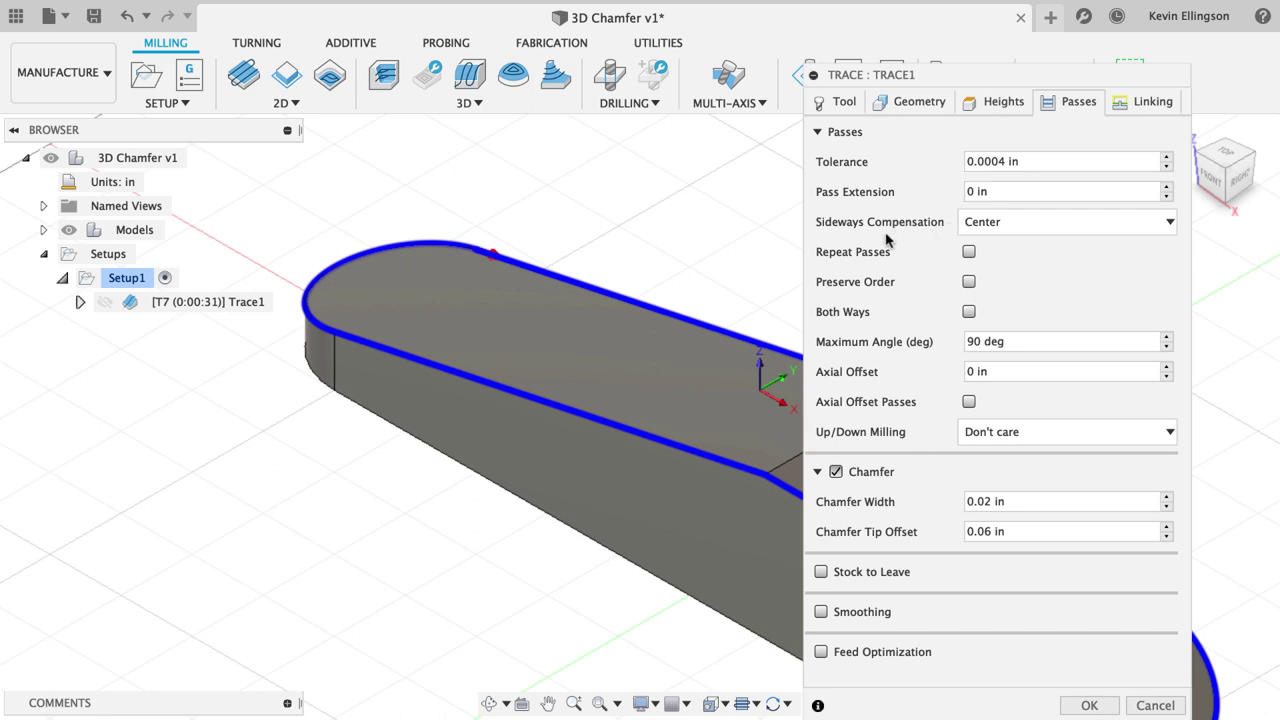
click(1043, 229)
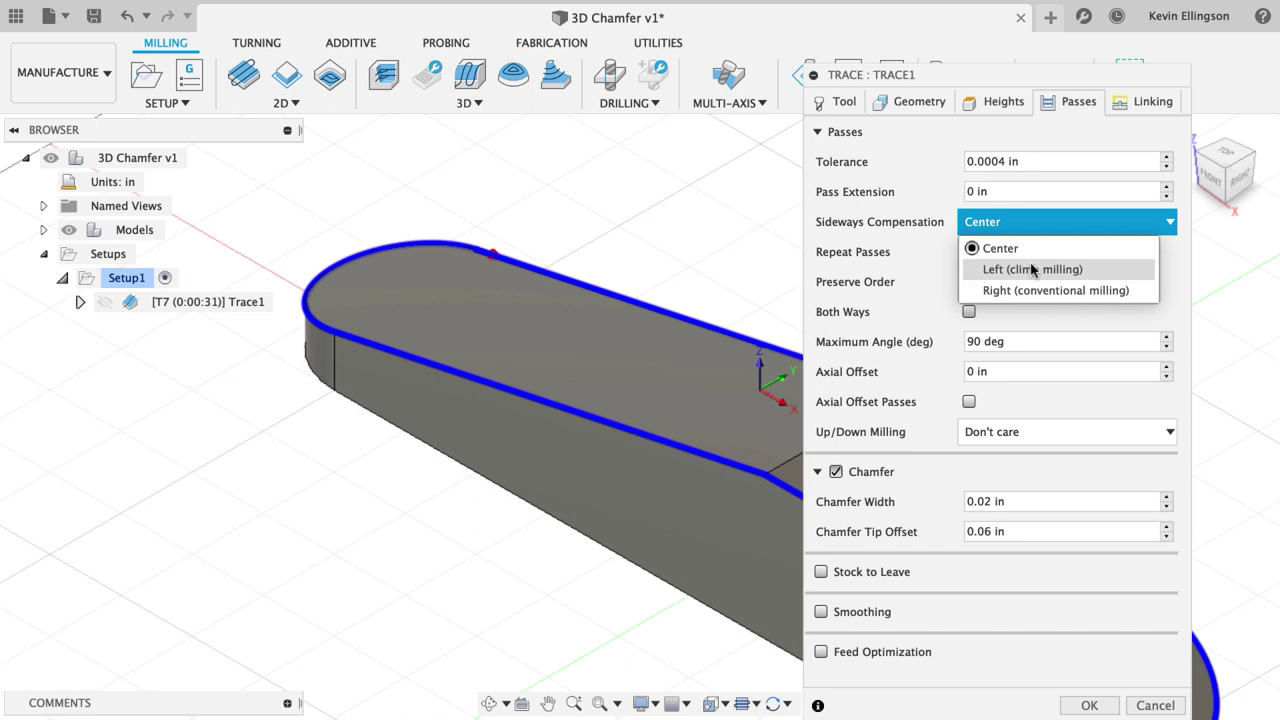
click(1033, 270)
scroll(700, 330, down, 5)
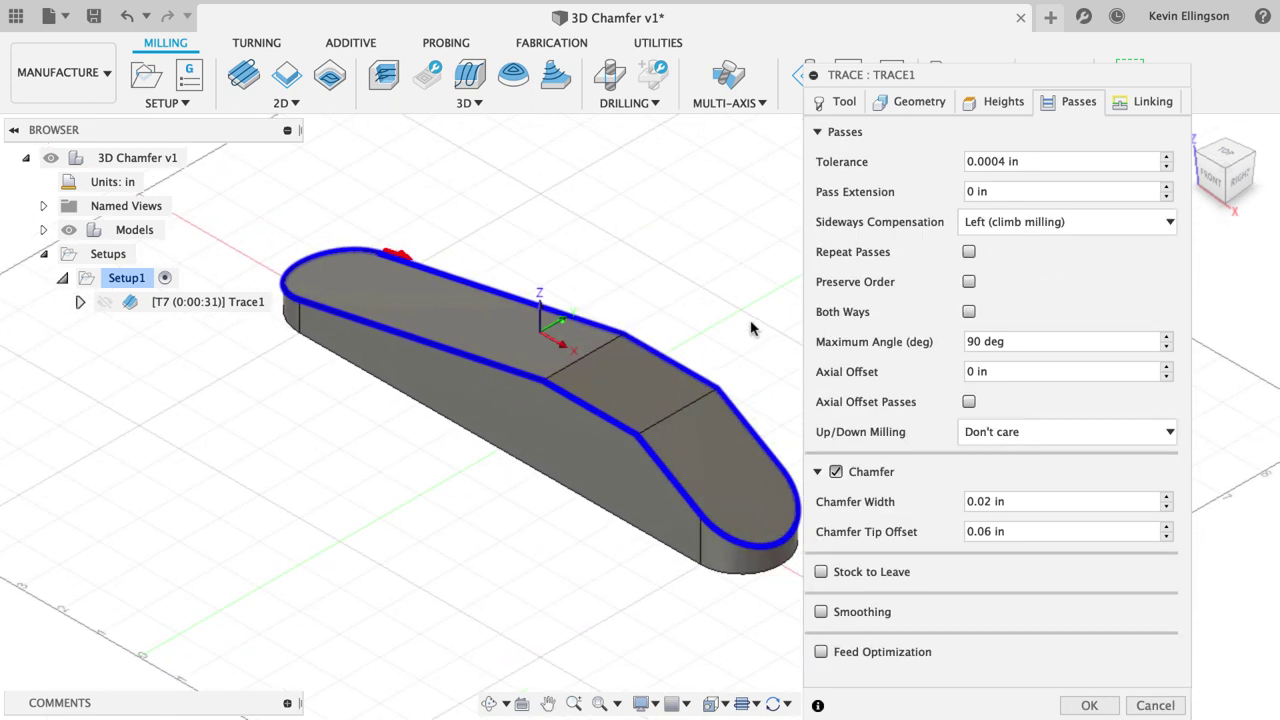
click(1079, 706)
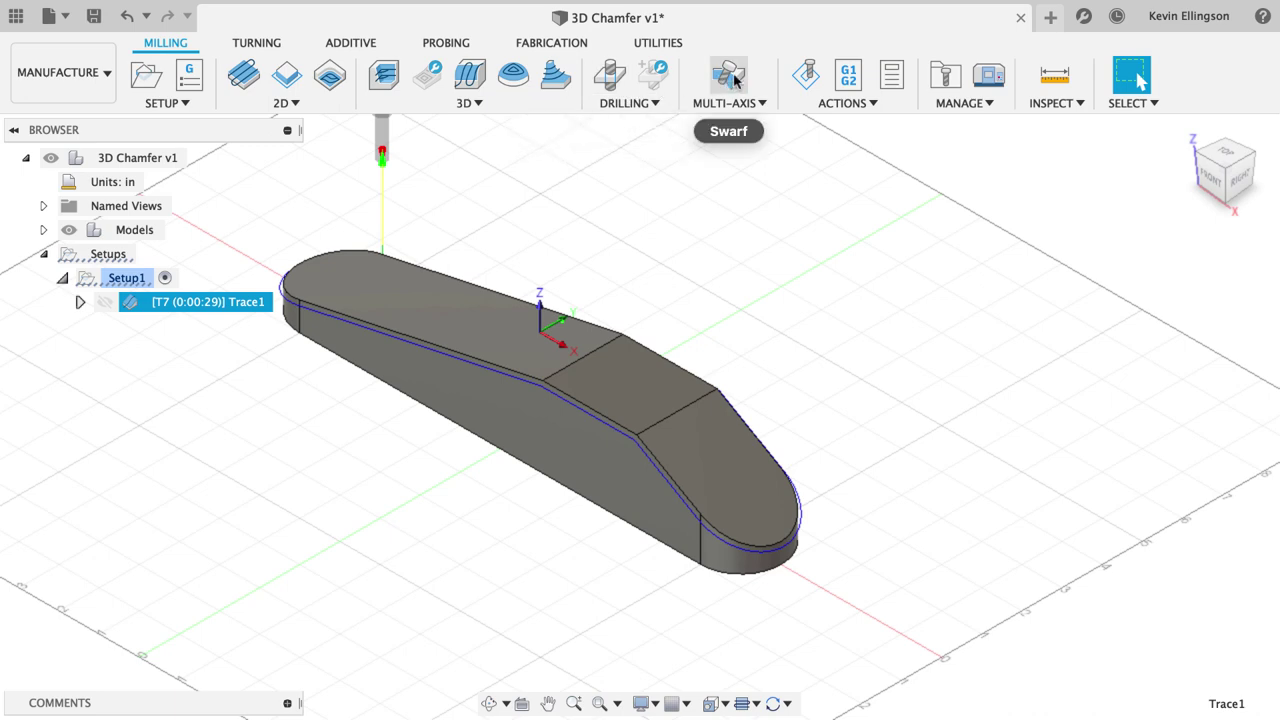
- Start simulating Trace1 and inspect the chamfer tool from the right and tilted views
click(806, 76)
scroll(540, 390, up, 4)
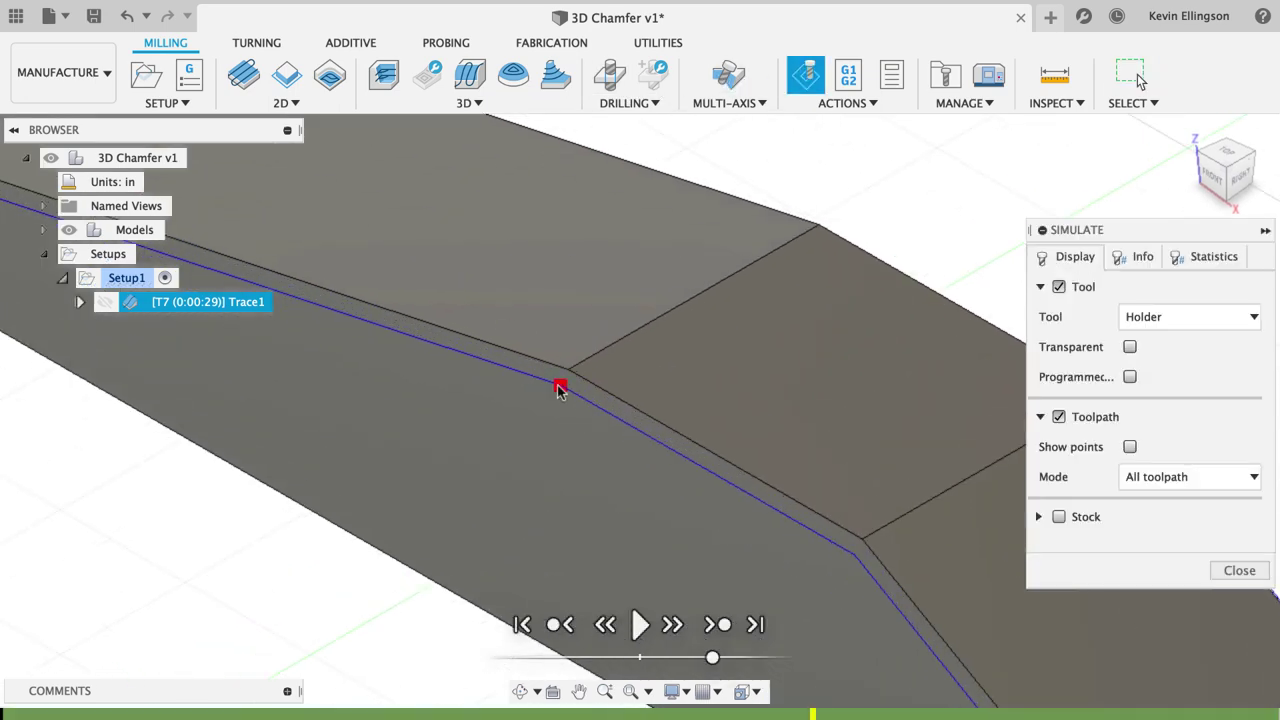
scroll(565, 388, down, 4)
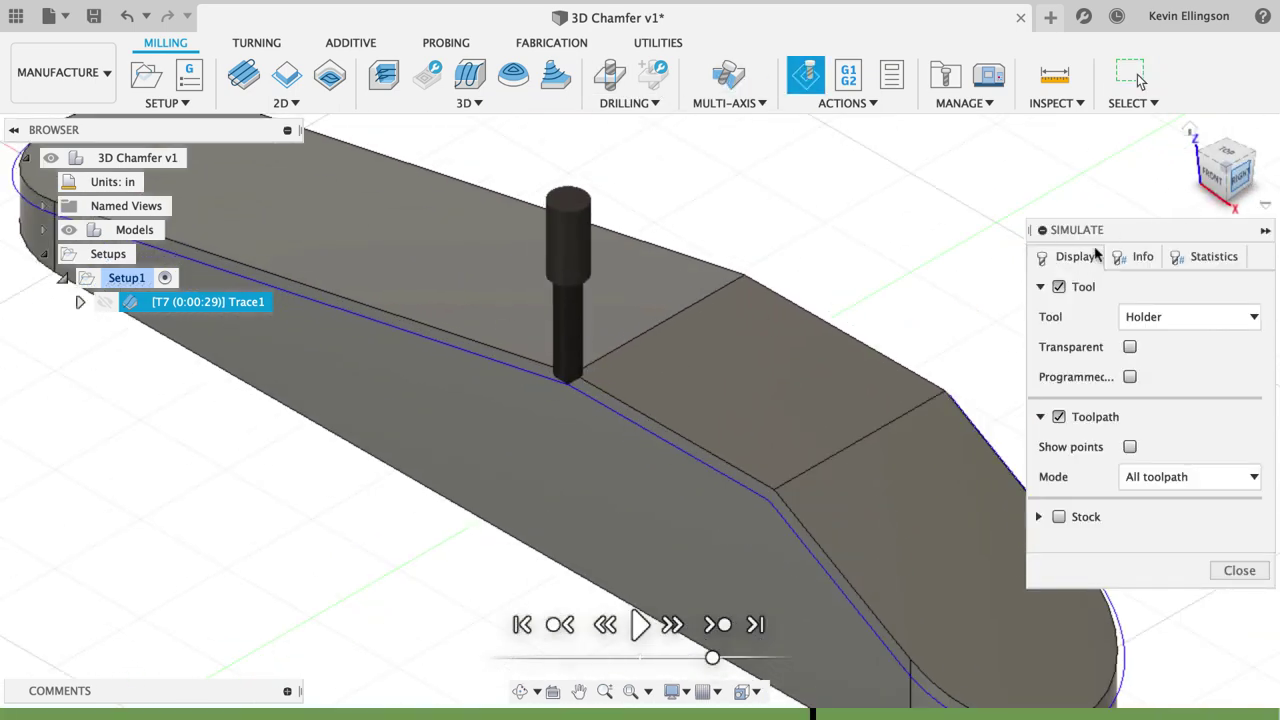
click(1238, 176)
scroll(559, 323, up, 3)
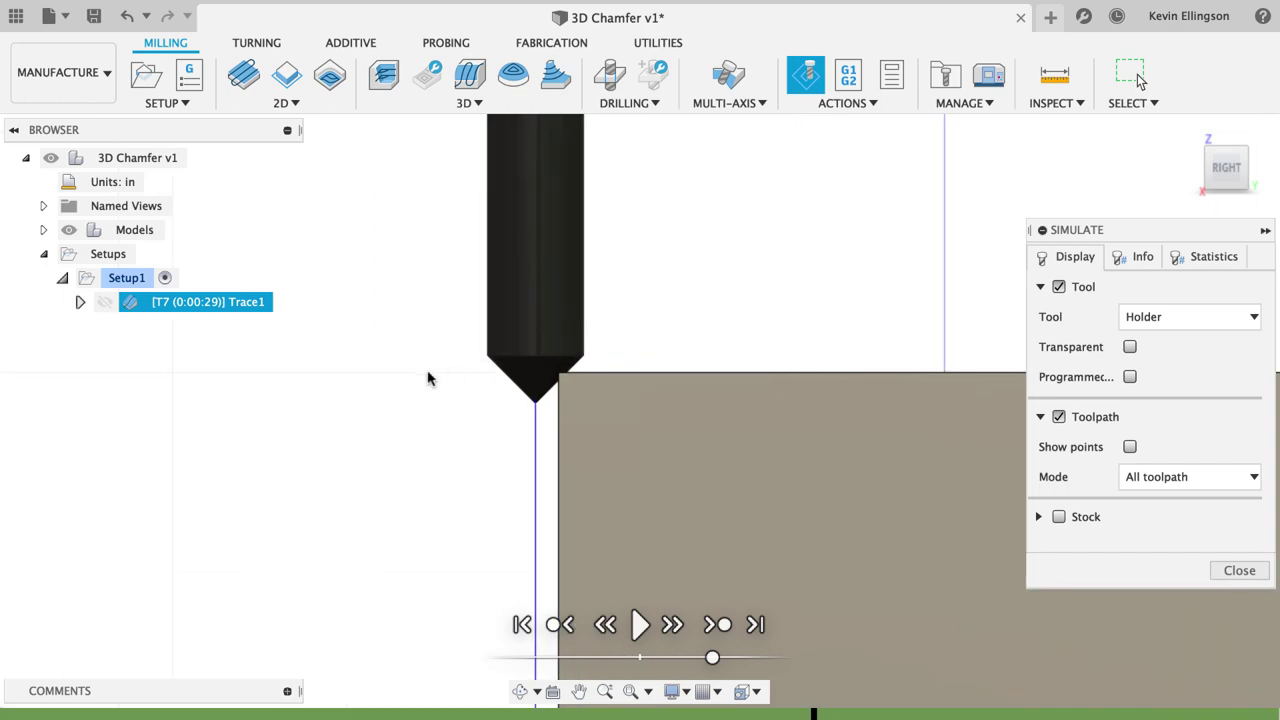
scroll(446, 380, down, 1)
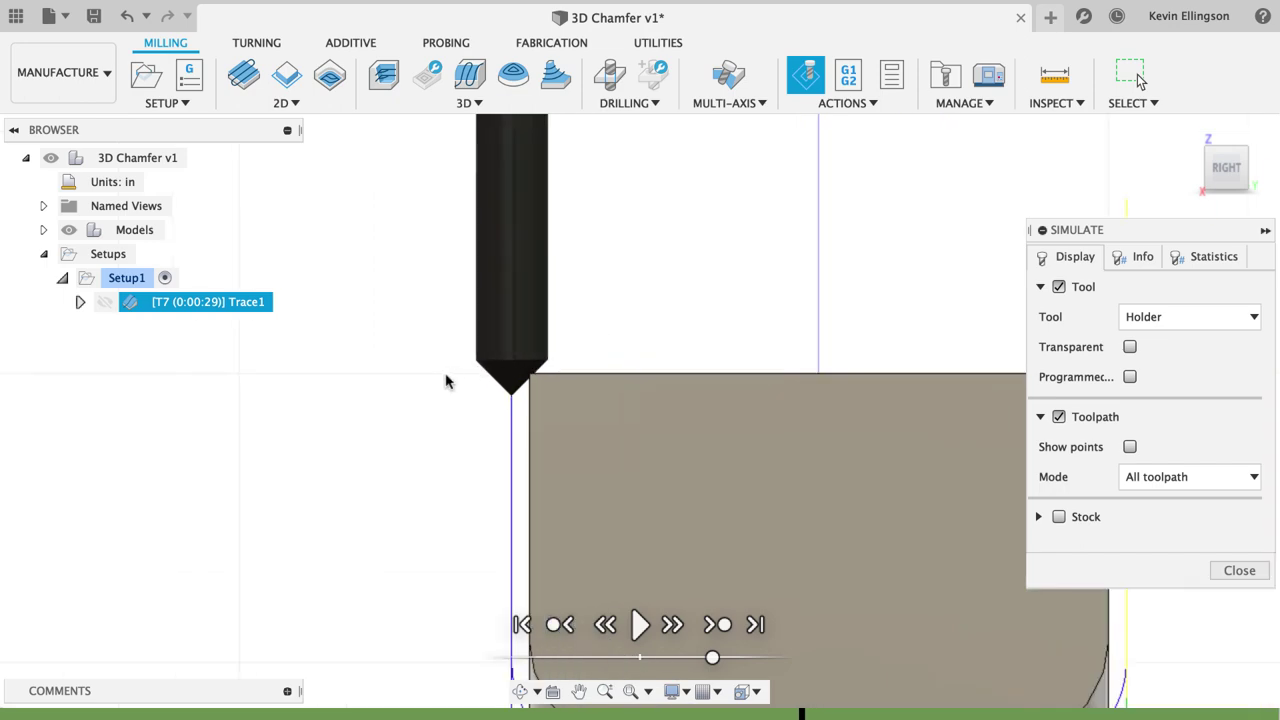
scroll(446, 380, down, 1)
shift+middle_drag(430, 381, 640, 343)
scroll(528, 370, up, 2)
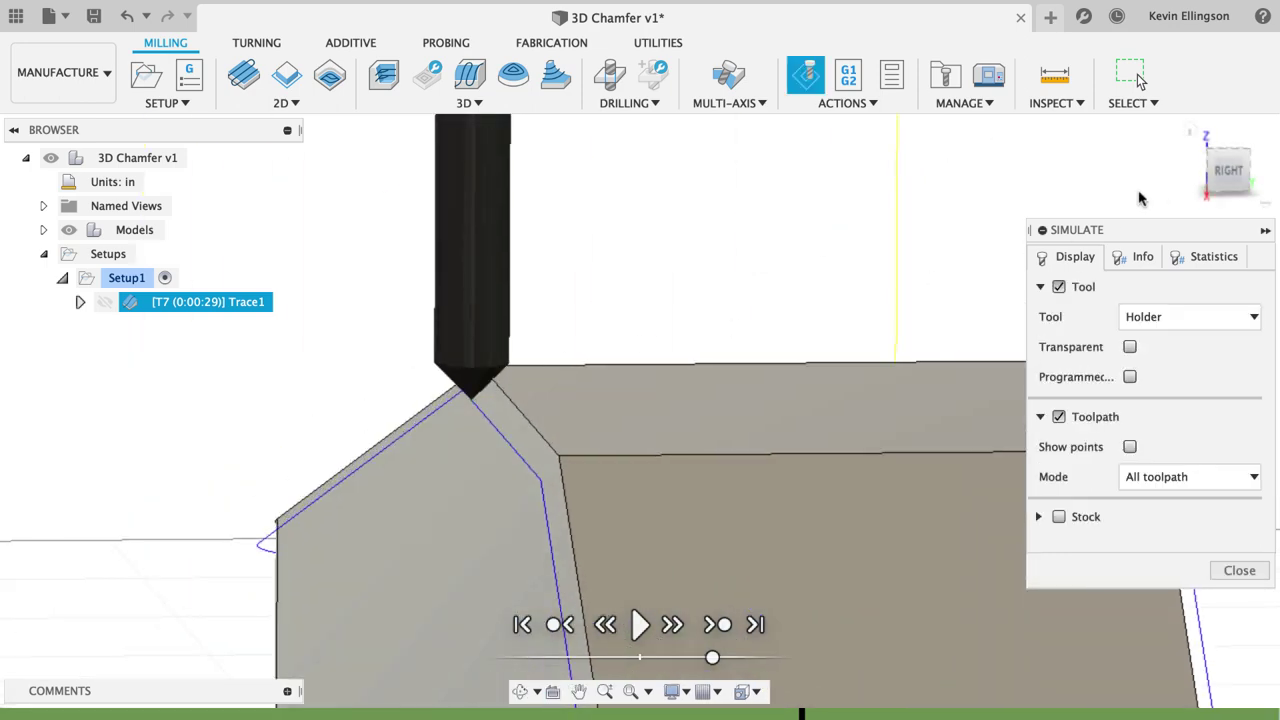
shift+middle_drag(1106, 183, 1163, 180)
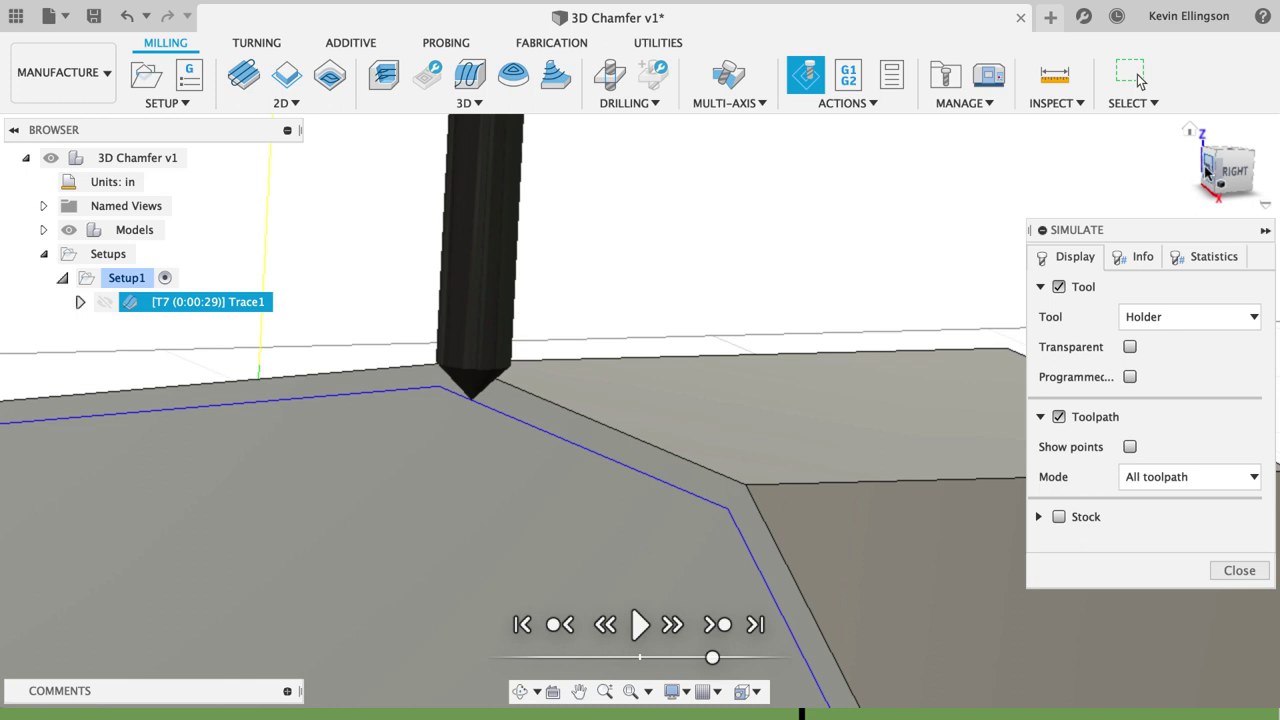
- View the chamfer from the front and step the tool along the sloped top edge
click(1202, 170)
middle_drag(703, 262, 677, 314)
scroll(677, 314, down, 1)
middle_drag(780, 290, 833, 276)
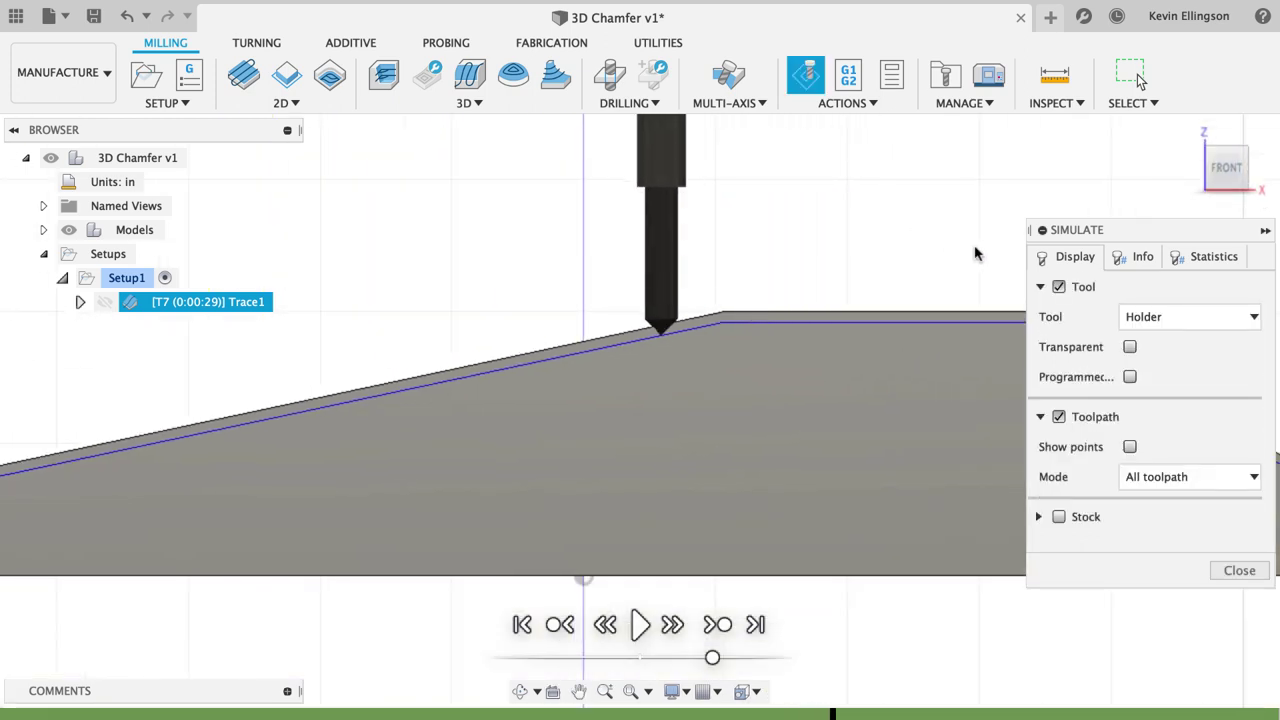
scroll(700, 340, up, 4)
scroll(635, 310, up, 5)
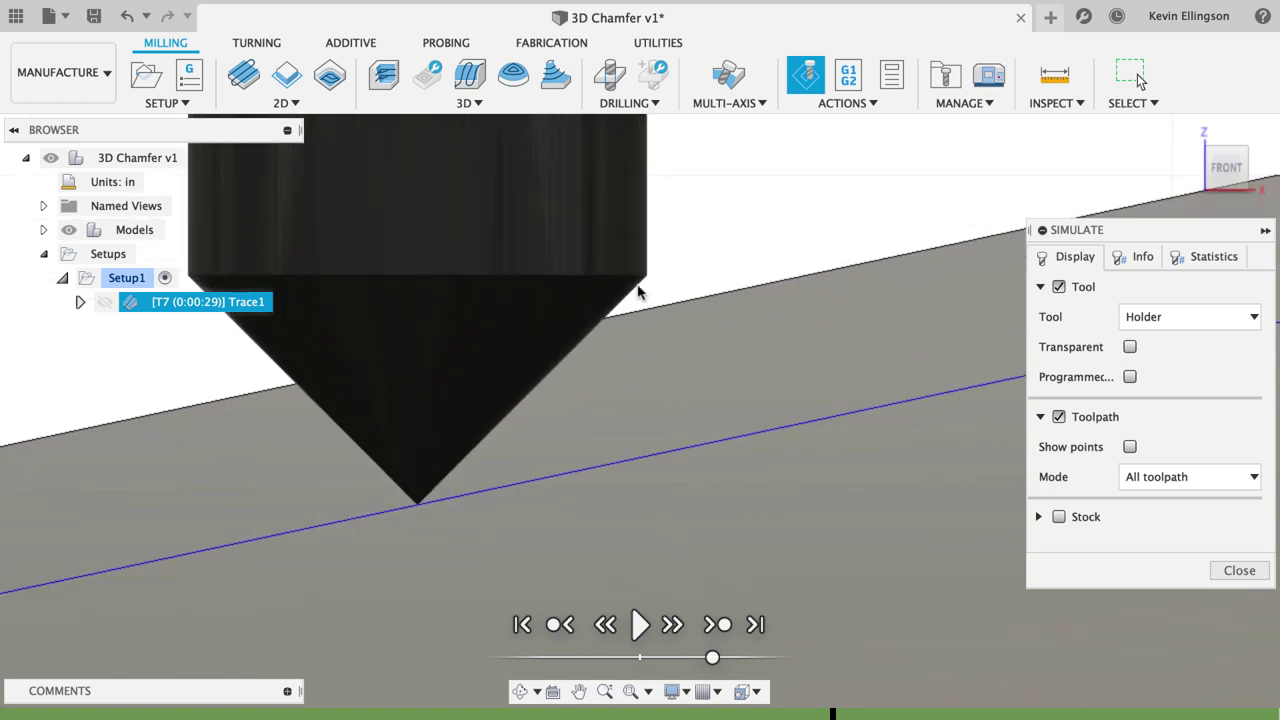
scroll(636, 285, down, 3)
scroll(643, 290, down, 5)
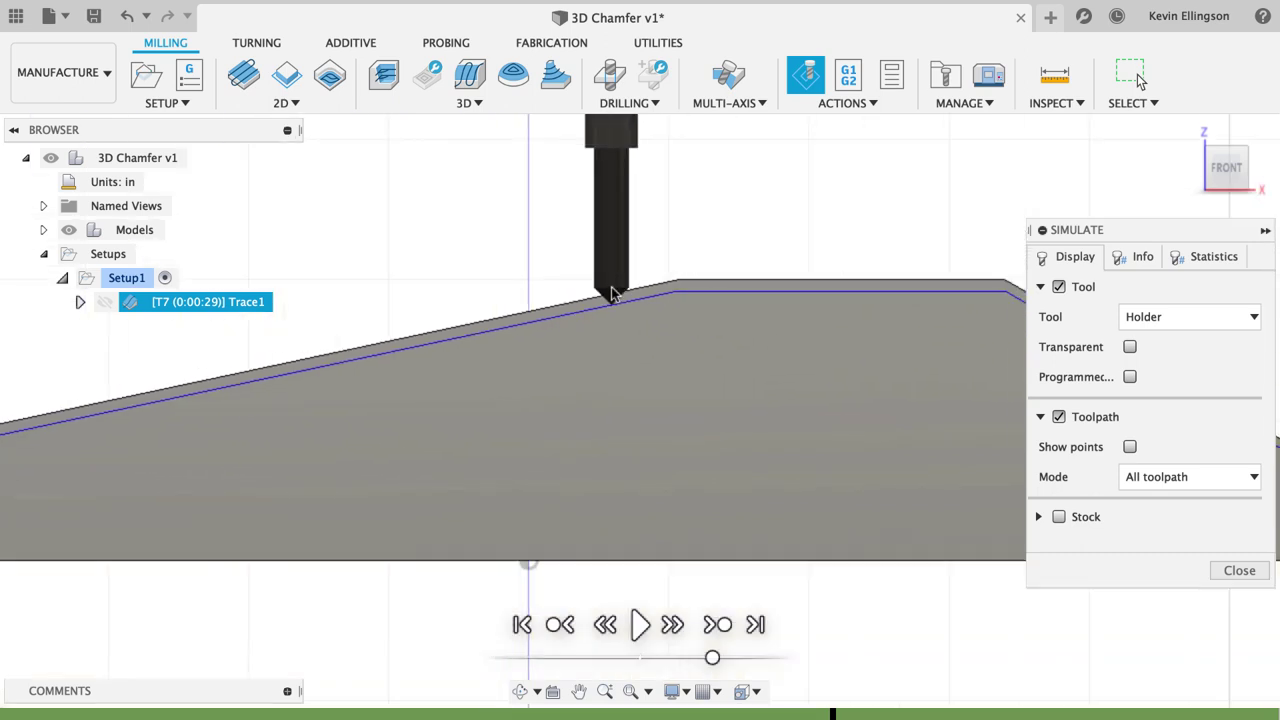
scroll(641, 295, up, 4)
key(Right)
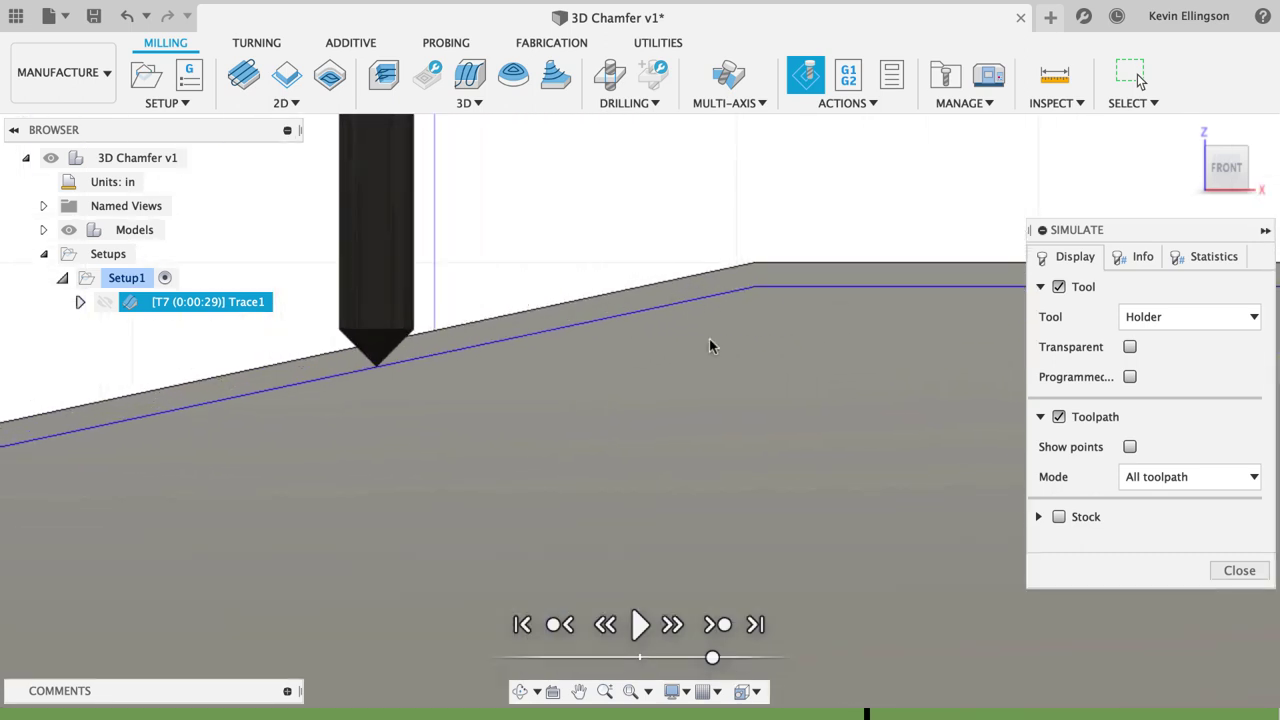
shift+middle_drag(446, 374, 758, 347)
scroll(855, 257, up, 4)
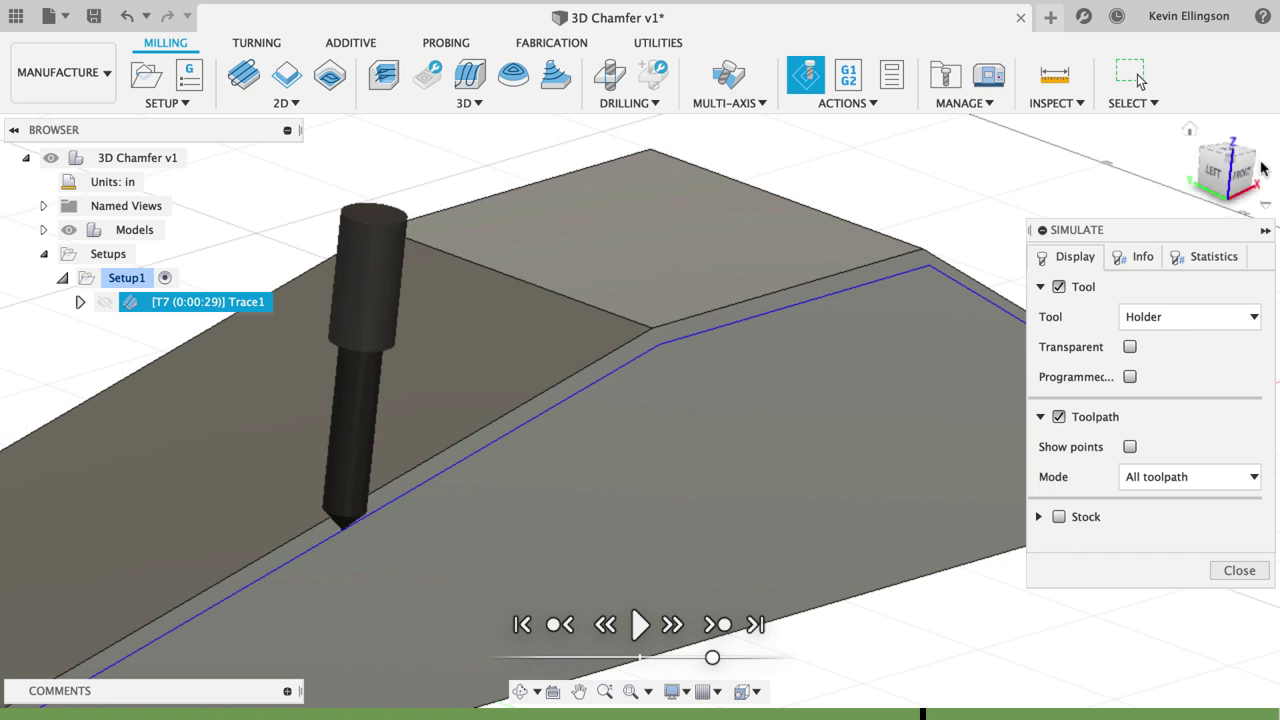
click(1200, 180)
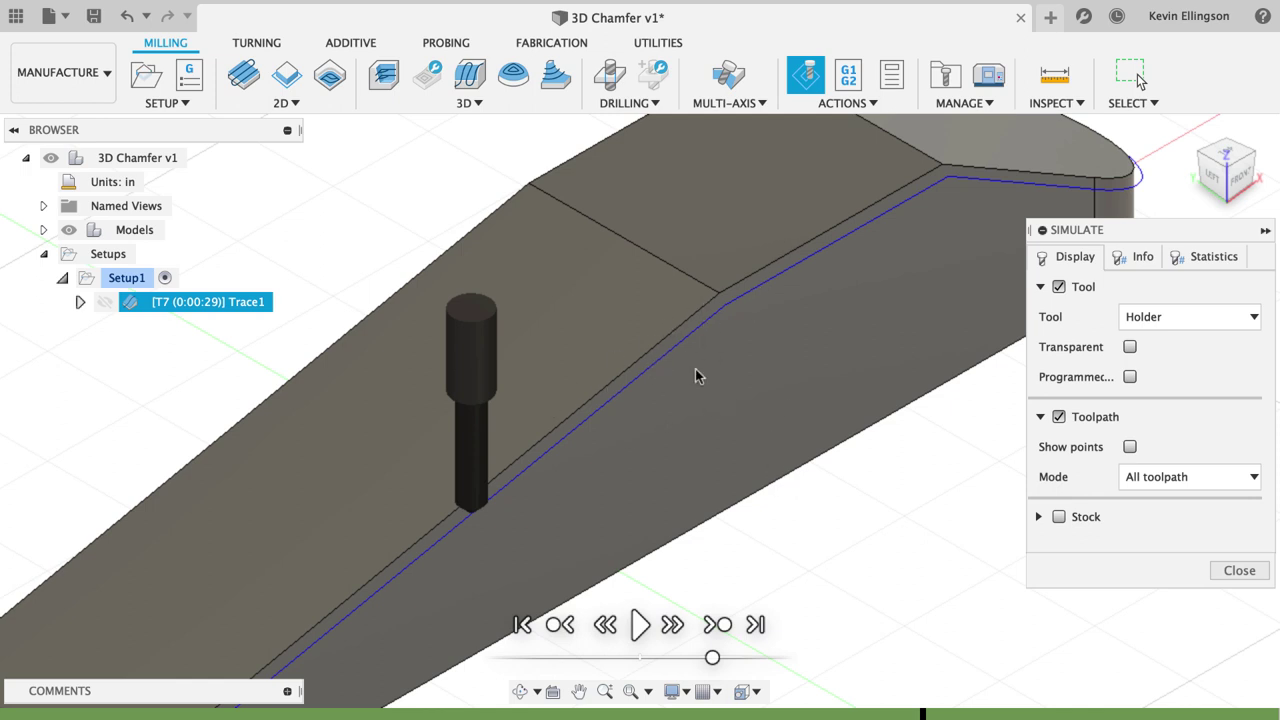
scroll(620, 407, down, 2)
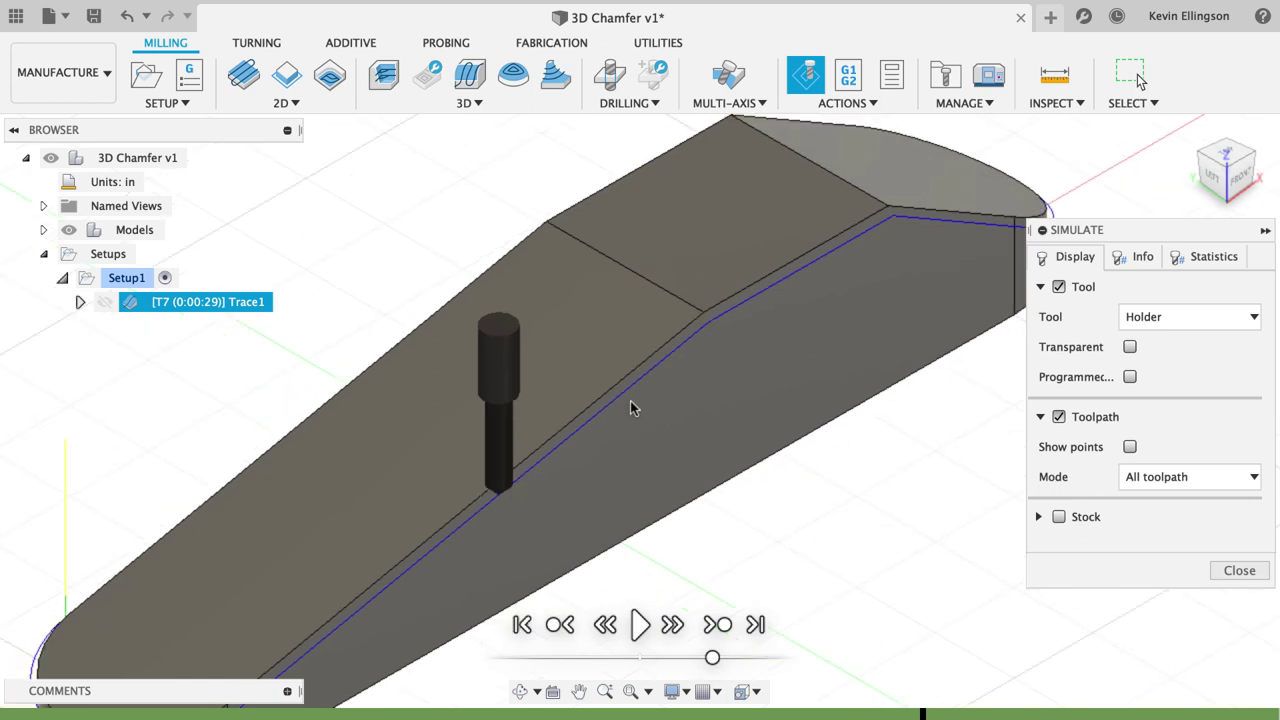
middle_drag(772, 455, 814, 477)
scroll(814, 477, down, 3)
scroll(862, 418, up, 2)
scroll(856, 416, down, 2)
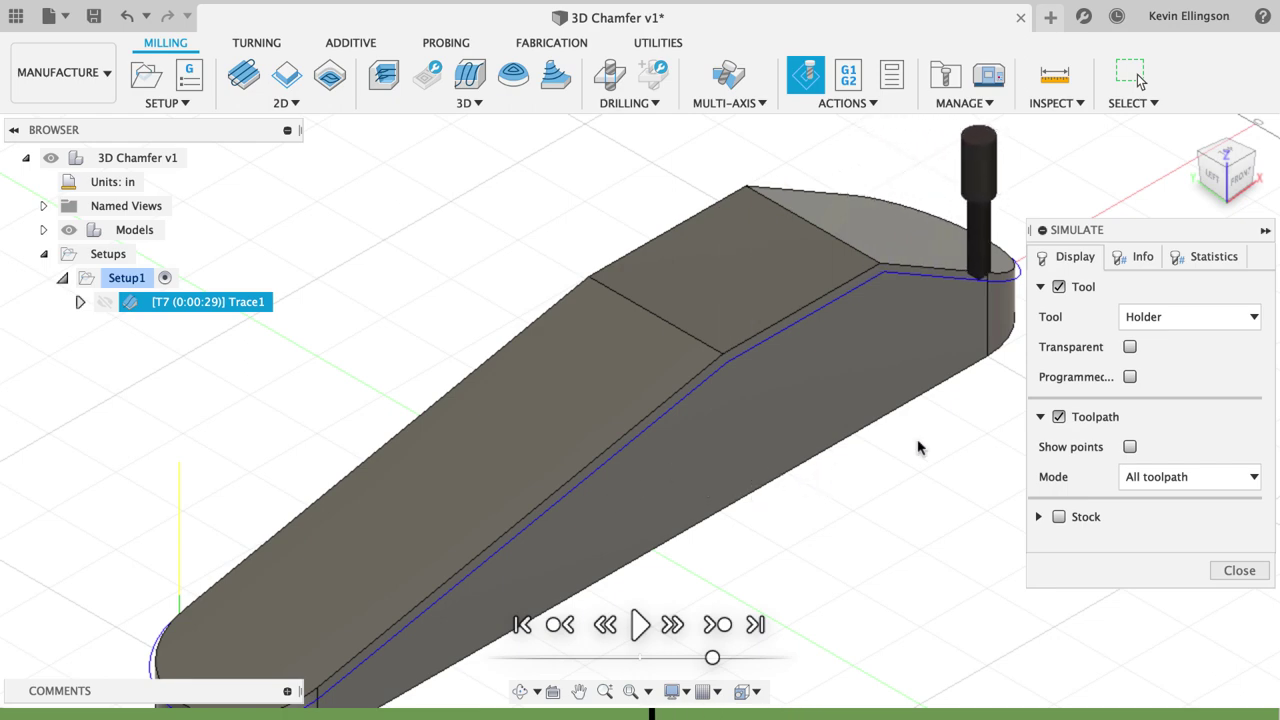
click(1243, 178)
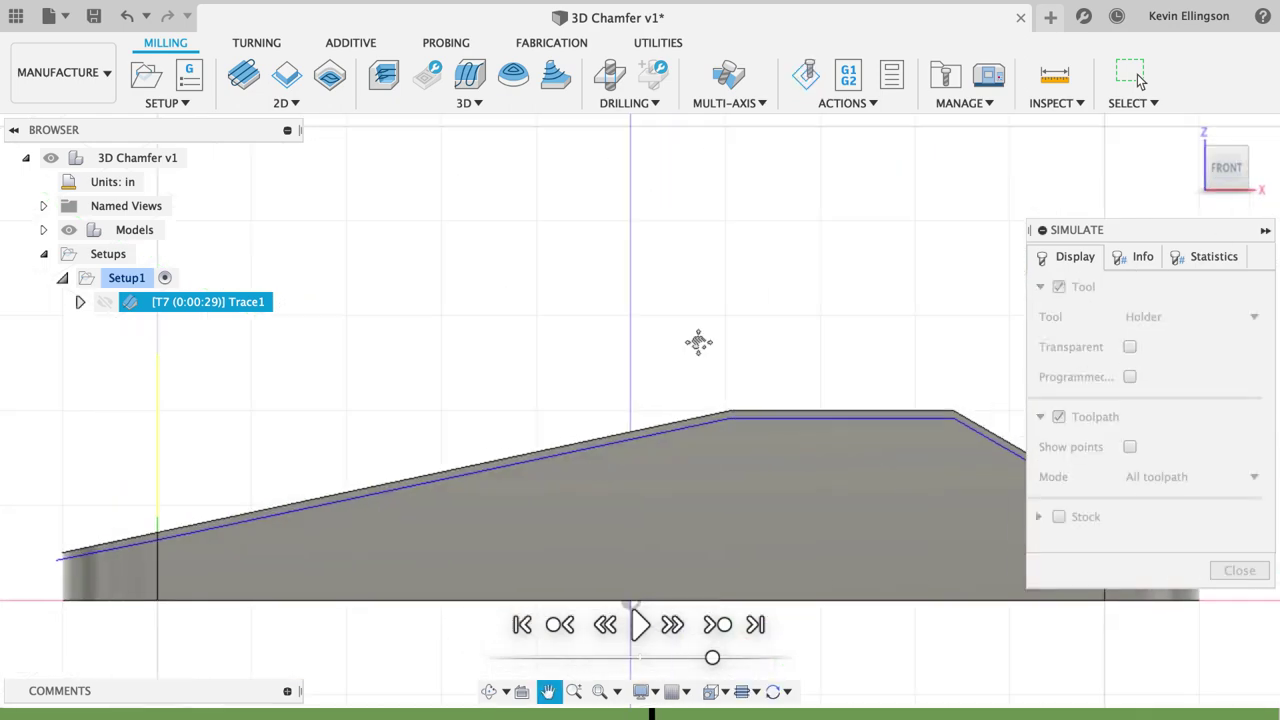
scroll(590, 325, up, 5)
scroll(598, 335, up, 4)
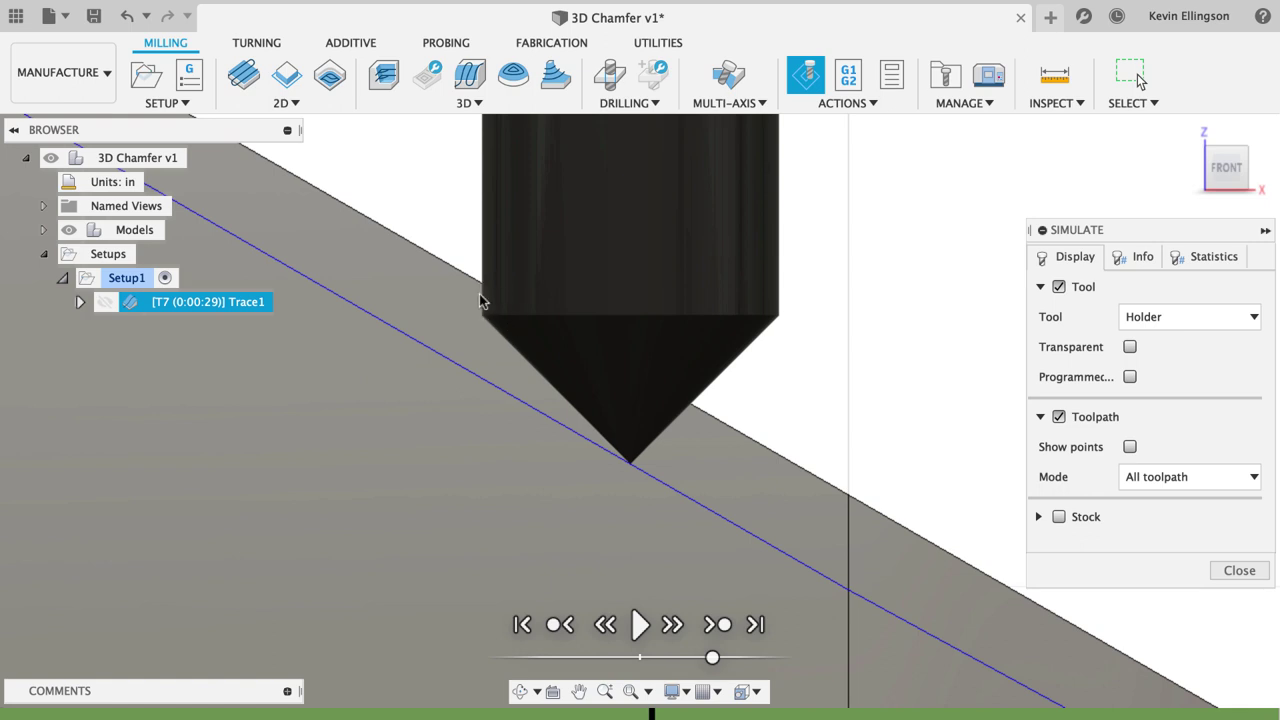
scroll(505, 325, down, 3)
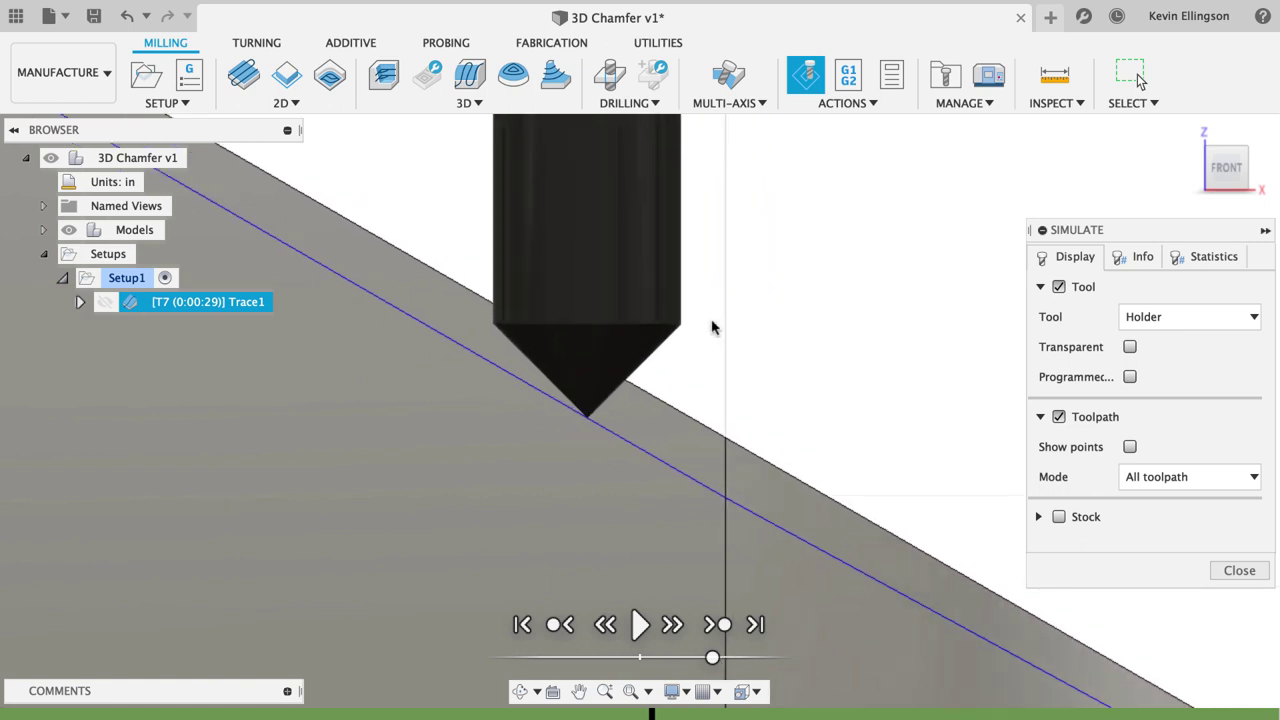
scroll(697, 342, down, 3)
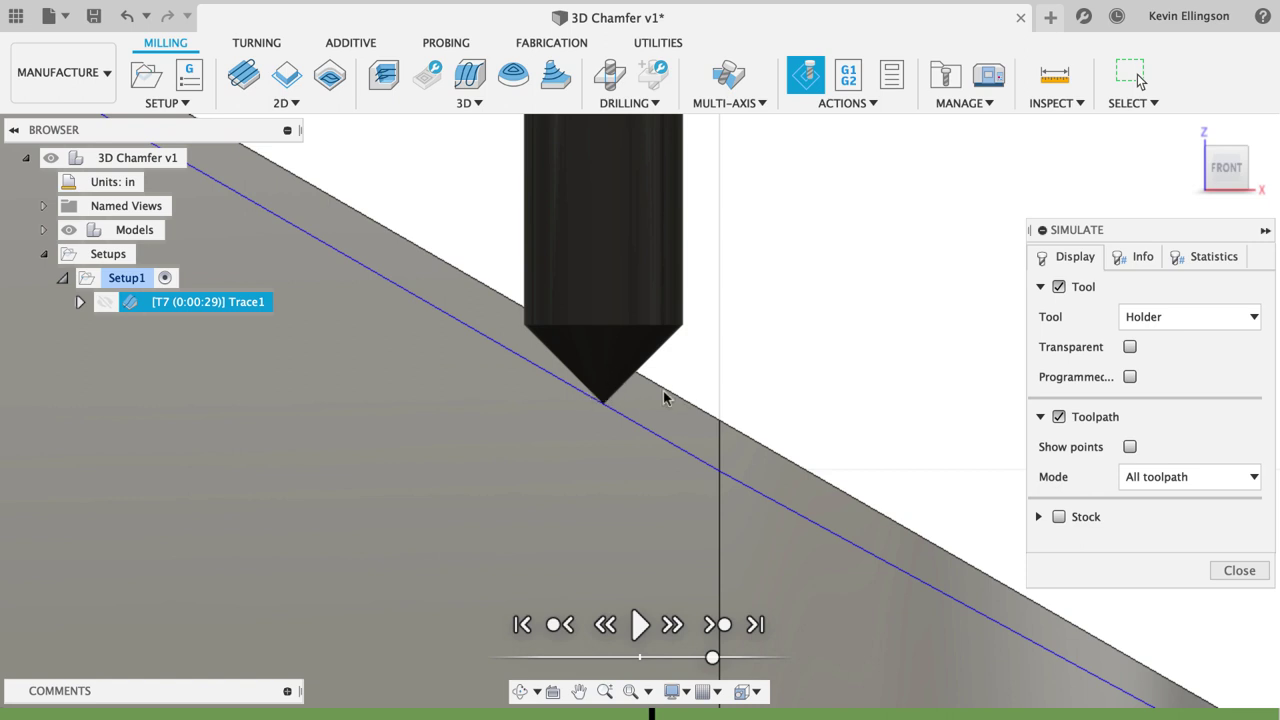
scroll(660, 372, down, 3)
scroll(640, 366, up, 4)
scroll(622, 350, down, 2)
scroll(690, 366, up, 4)
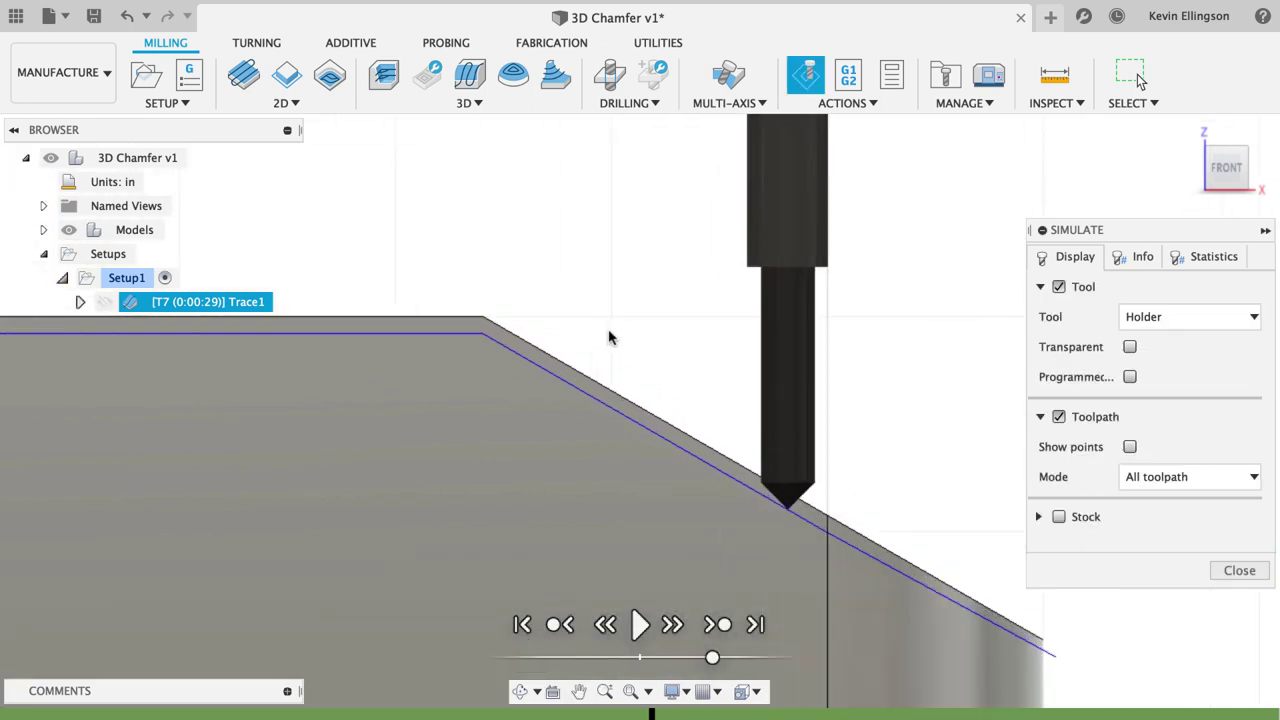
scroll(731, 435, down, 2)
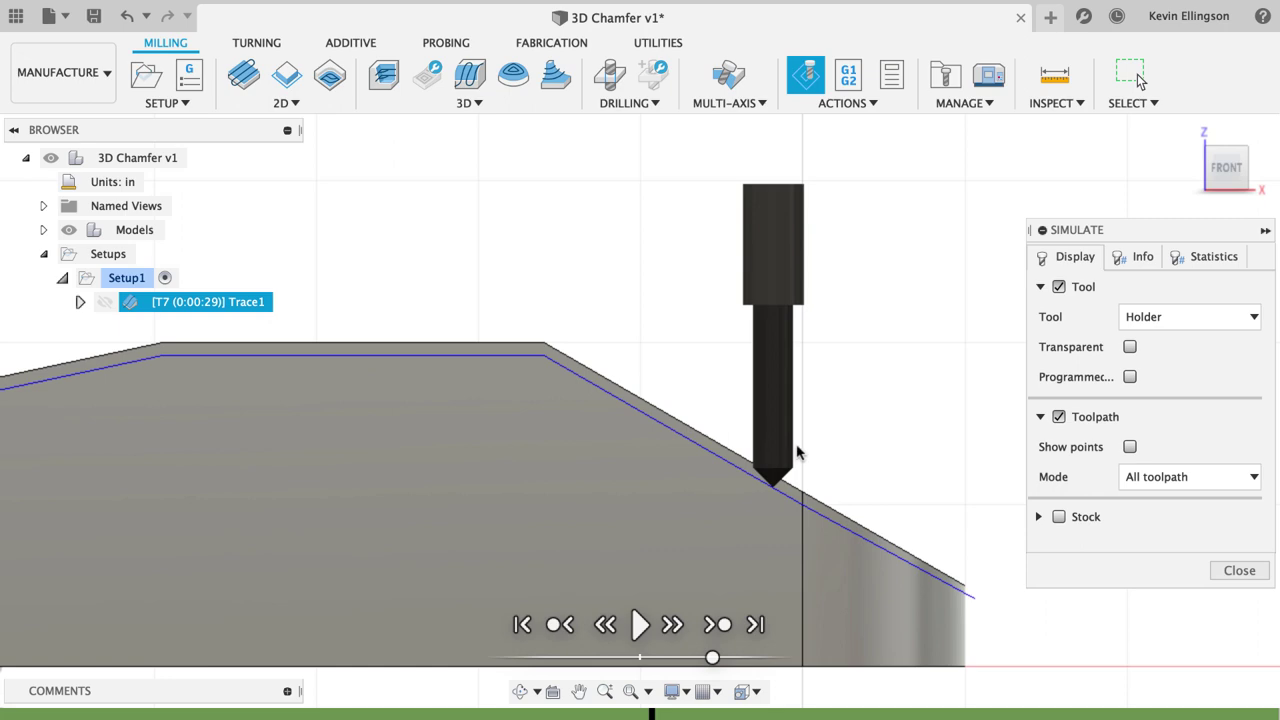
- Close the old simulation, hide the part model, and simulate Setup1's Trace1 toolpath
click(1214, 572)
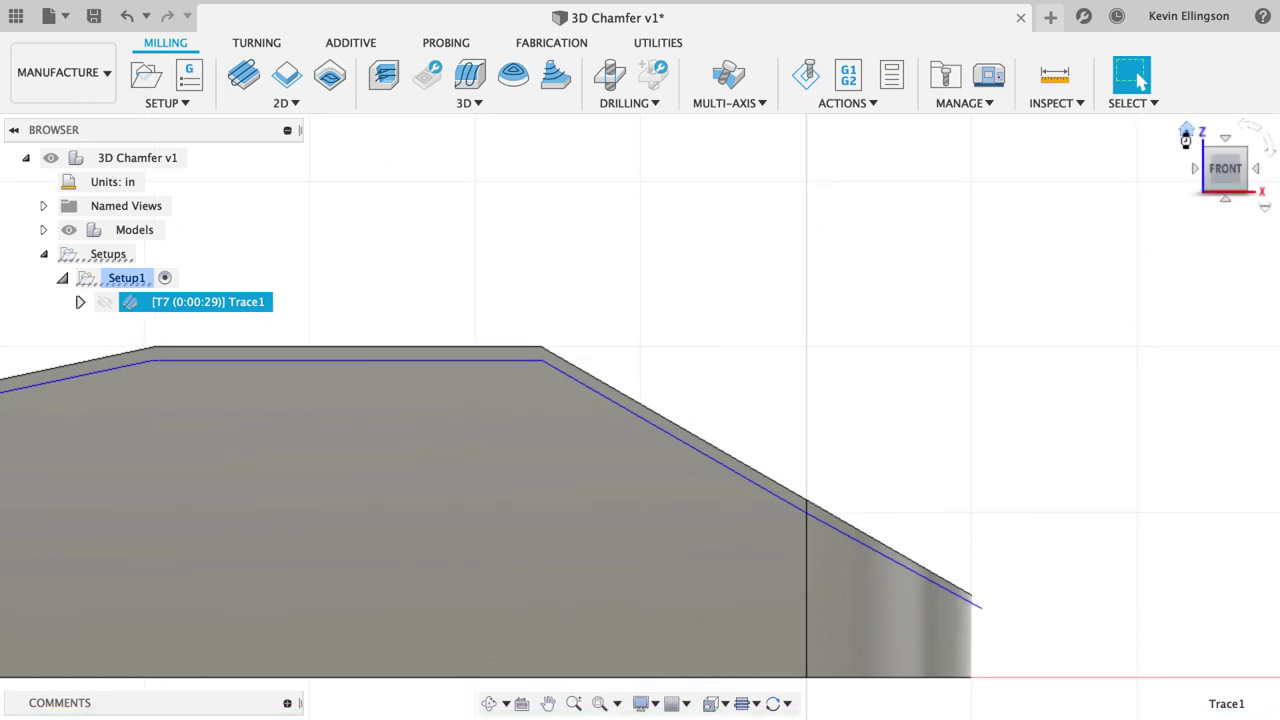
click(1185, 132)
click(911, 206)
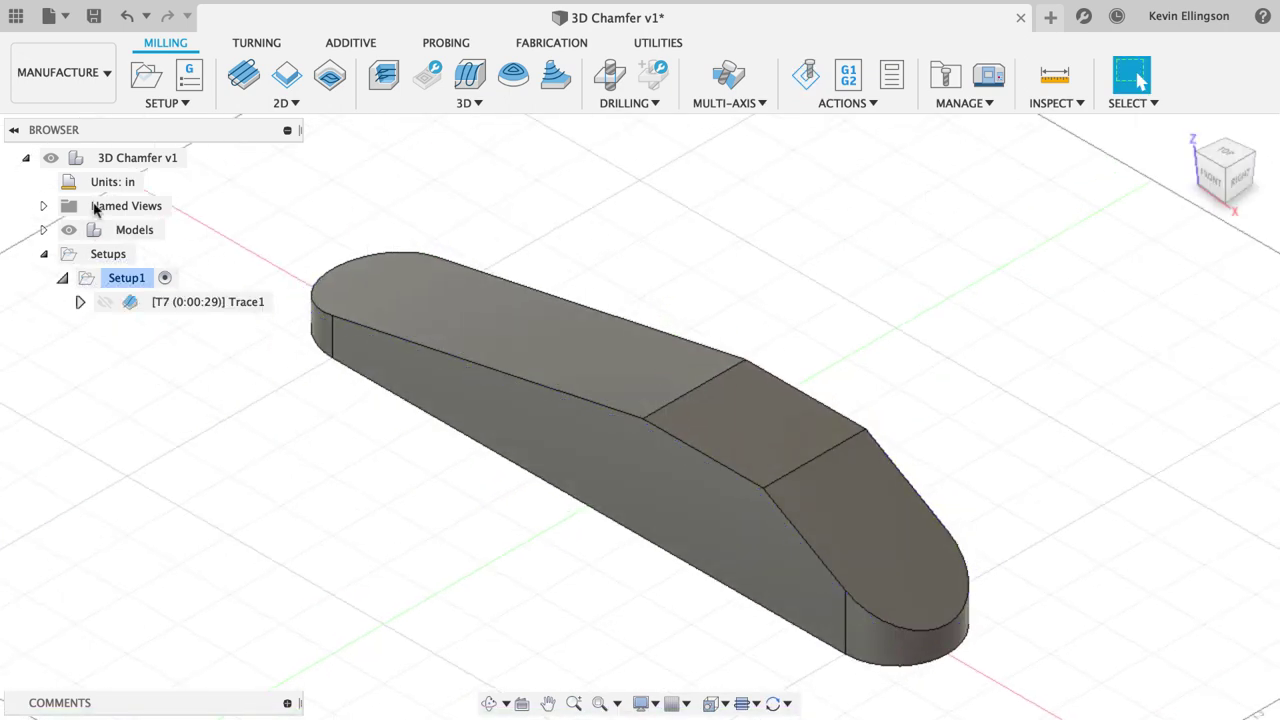
click(50, 158)
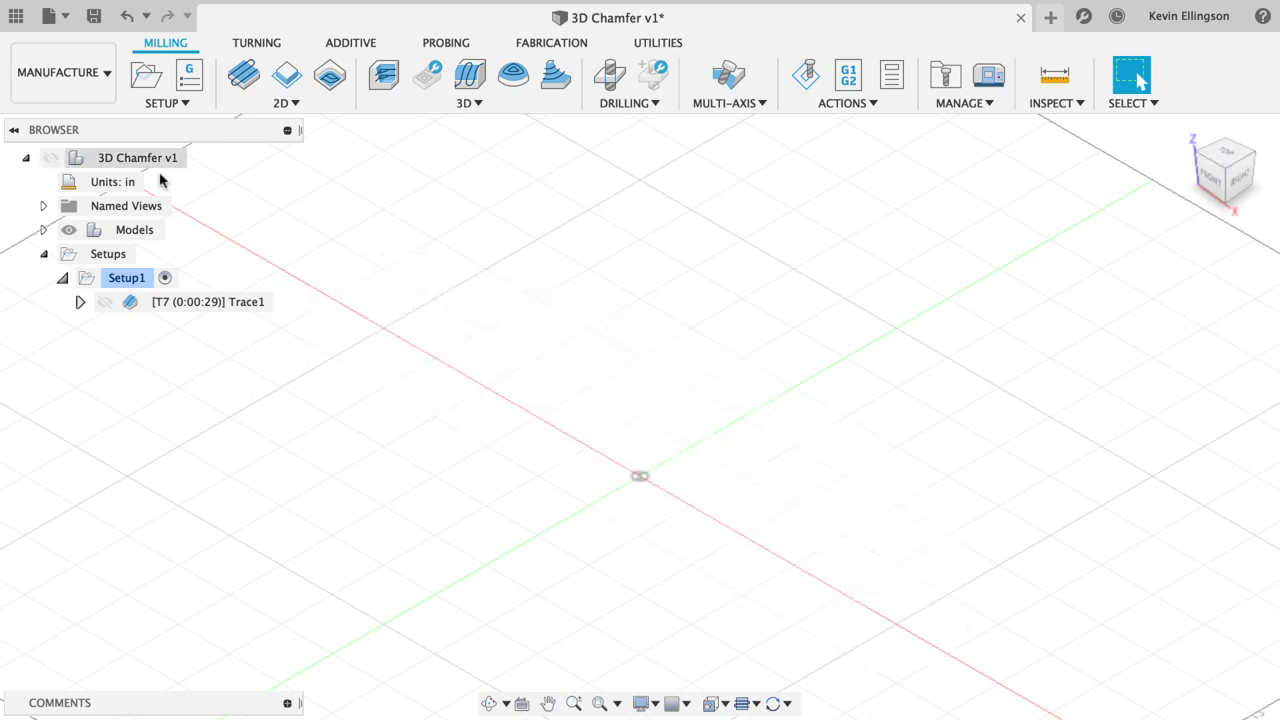
click(203, 272)
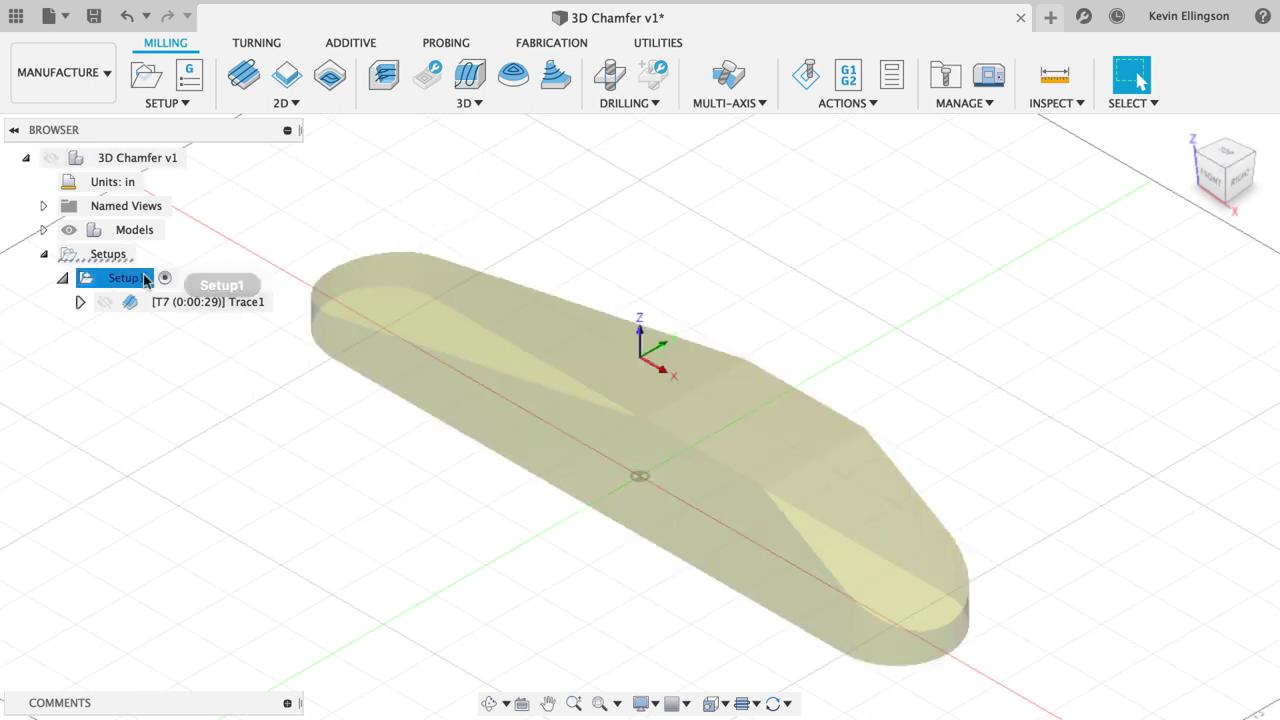
click(806, 75)
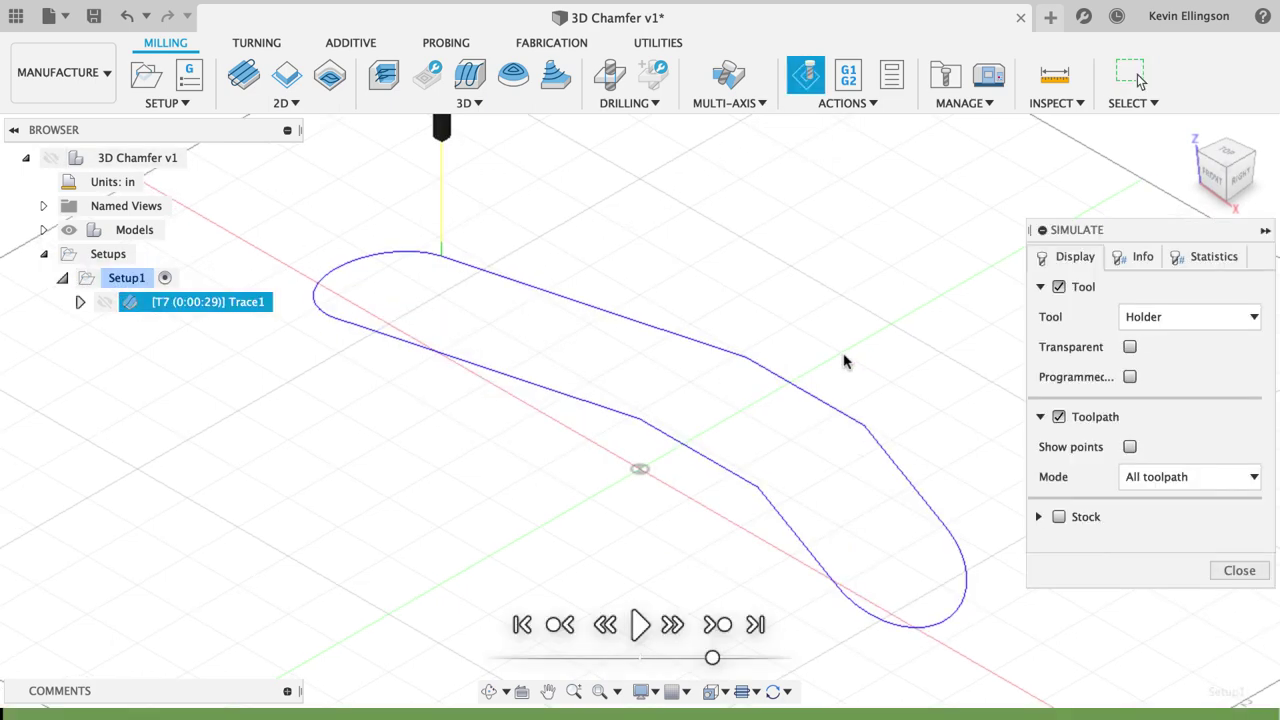
- Show the stock in the Trace1 simulation, colorized by its Plastic Vinyl material
click(1059, 517)
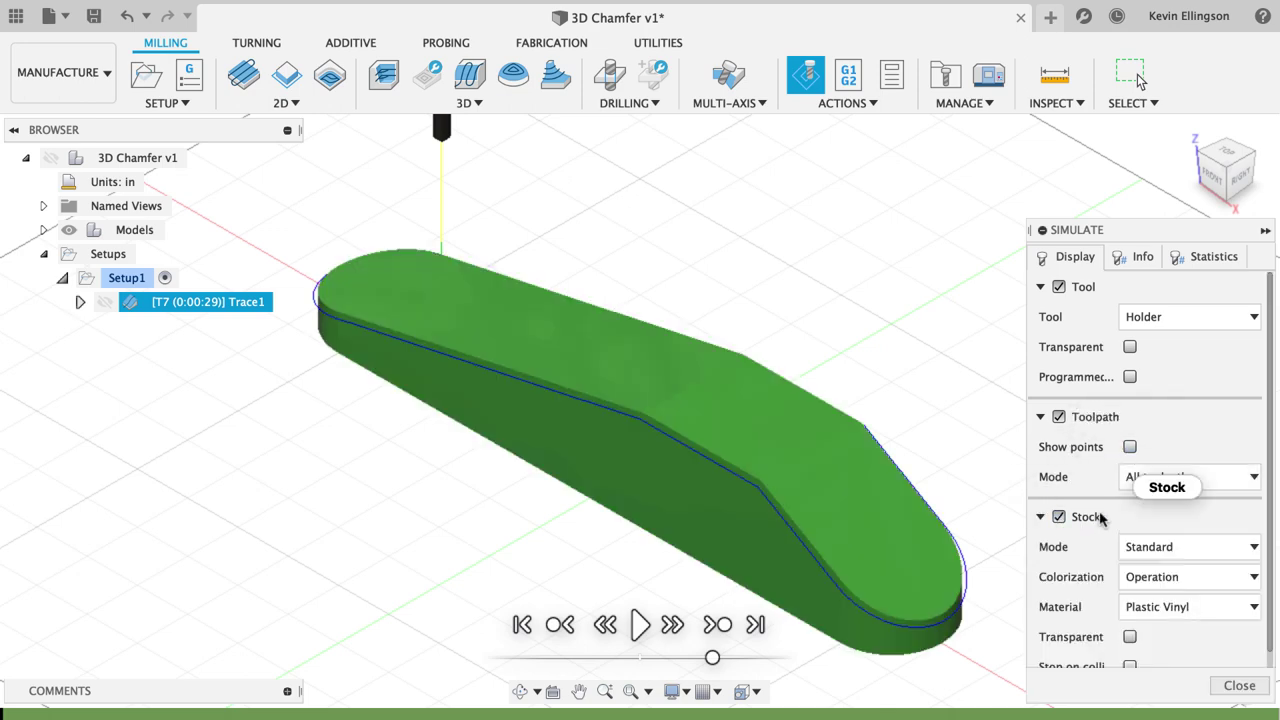
click(1150, 577)
click(1162, 665)
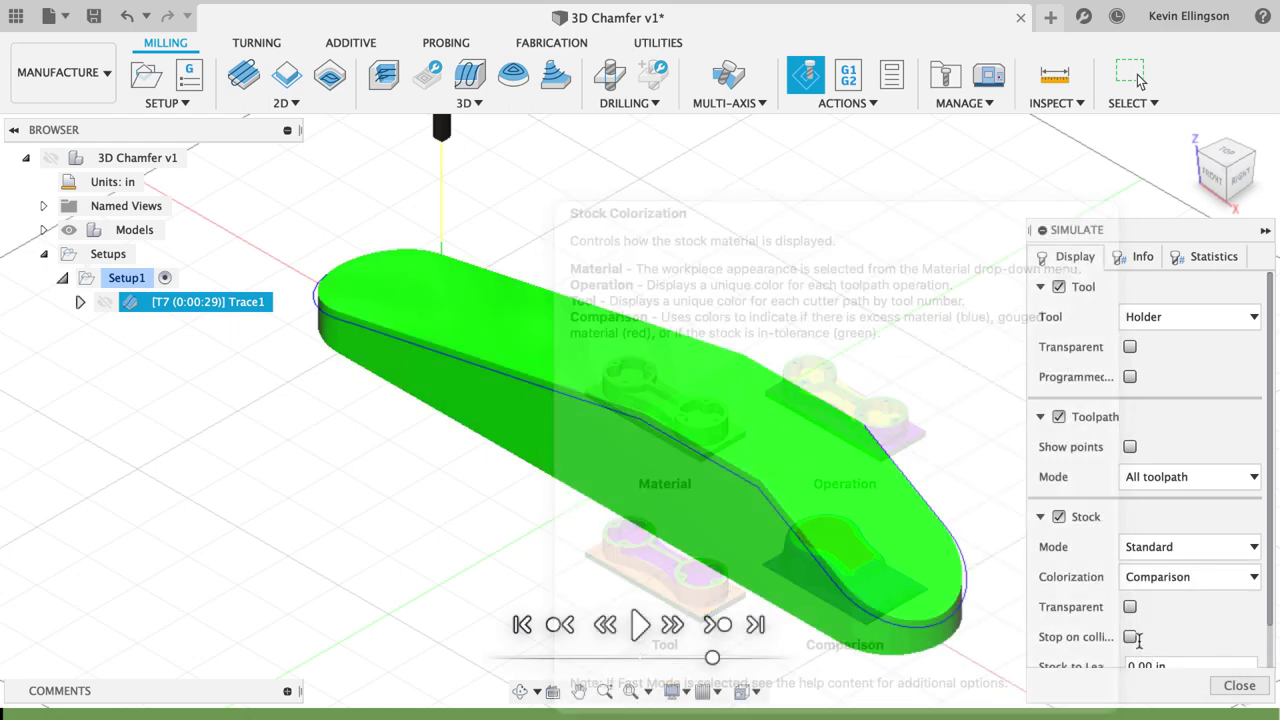
click(1162, 577)
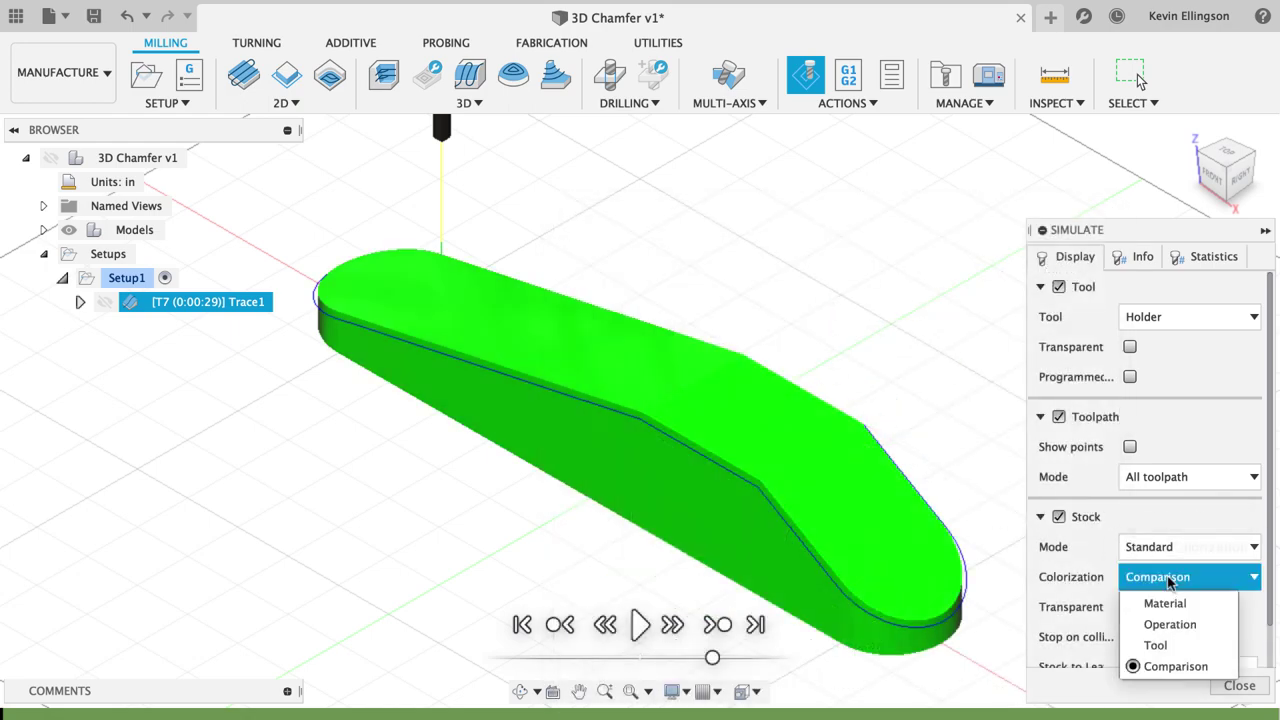
click(1160, 603)
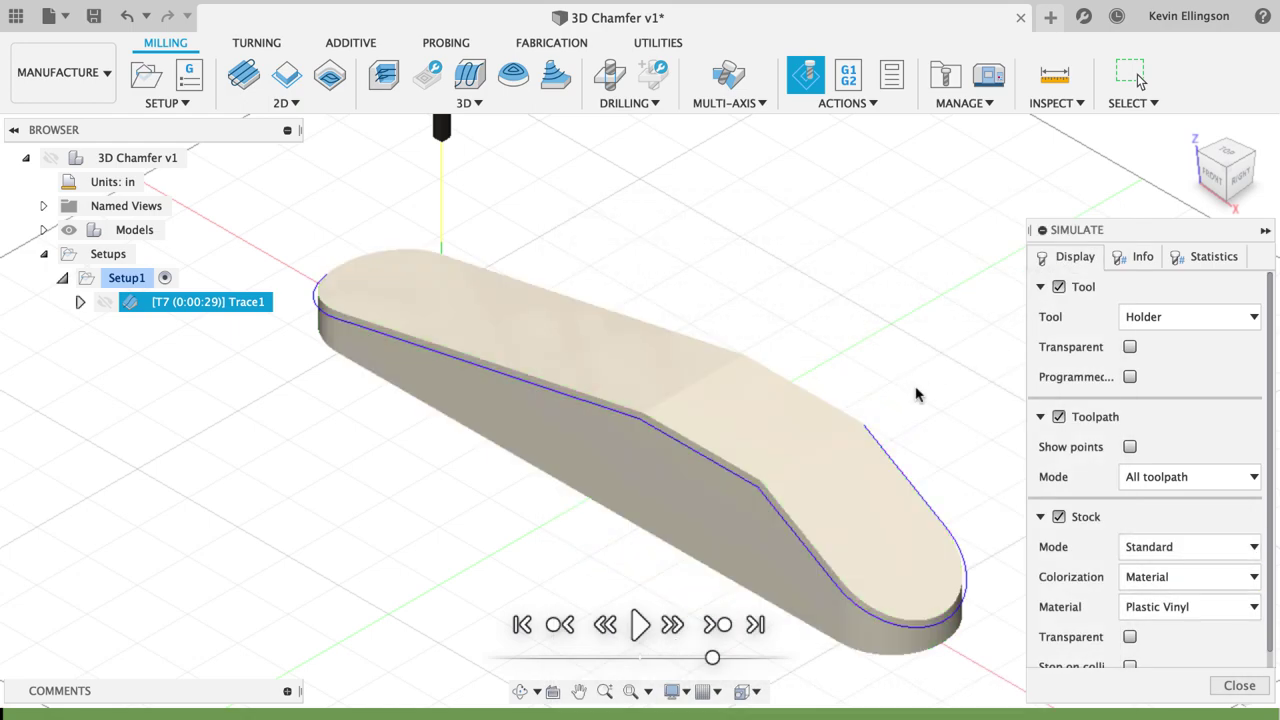
scroll(930, 390, up, 2)
- Set the toolpath display to Tail and play the Trace1 simulation
click(1168, 478)
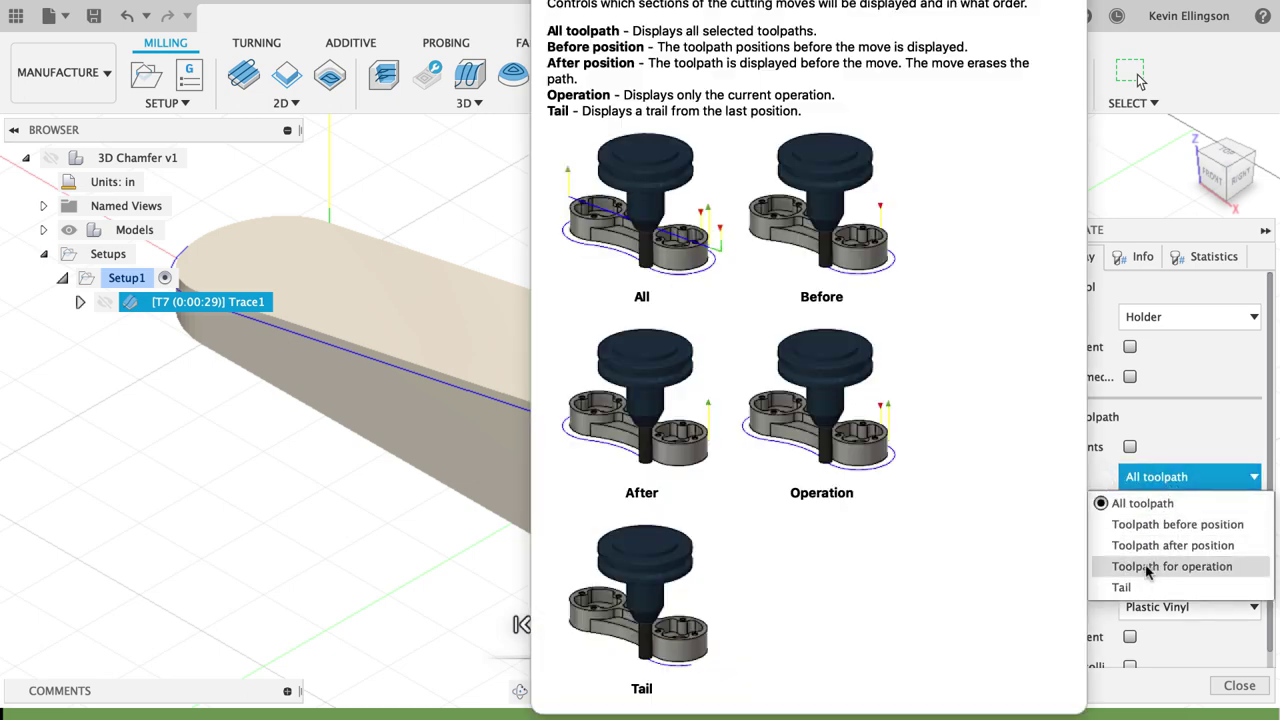
click(1122, 587)
click(638, 624)
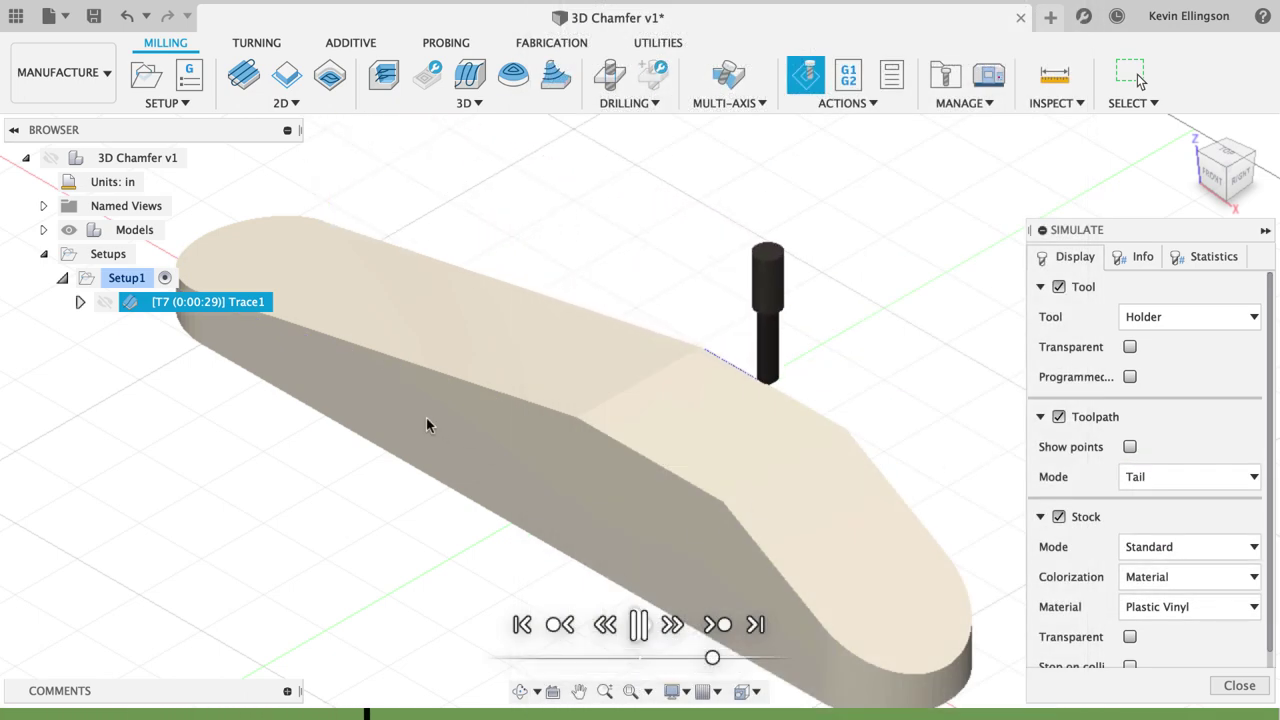
scroll(426, 417, down, 1)
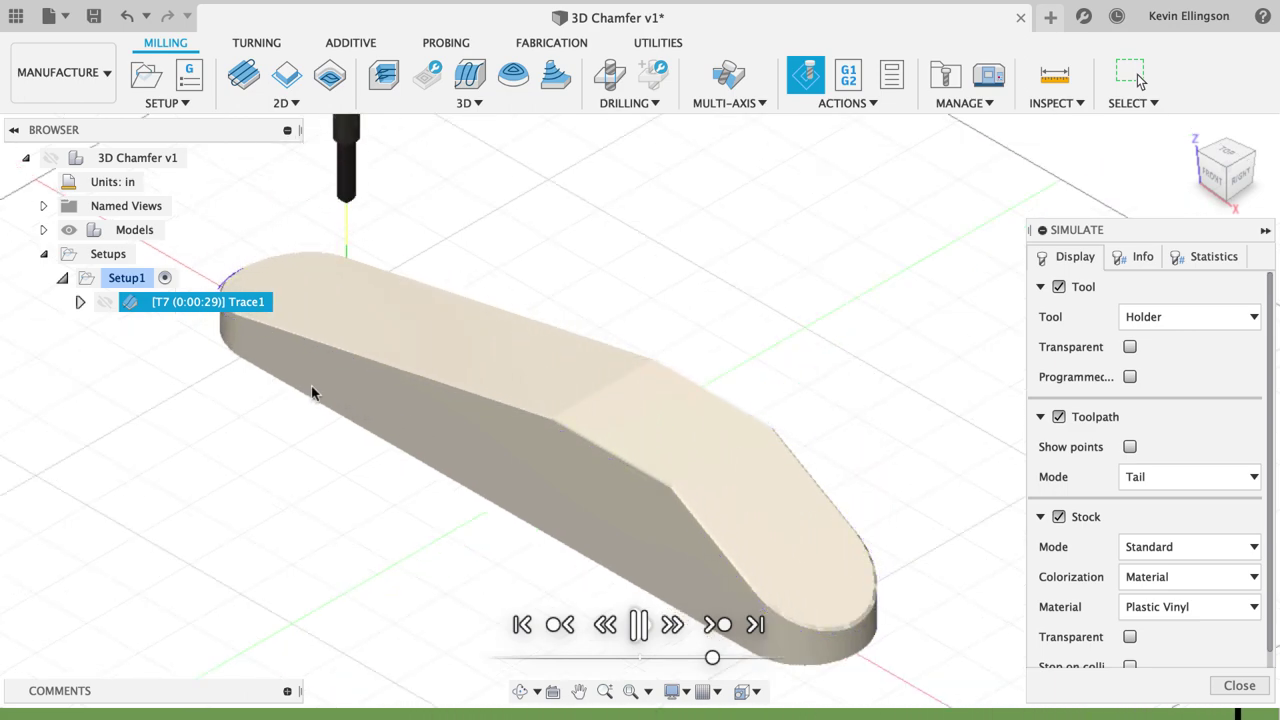
scroll(505, 444, up, 6)
- Inspect the simulated chamfer edges from several angles, then close the simulation
shift+middle_drag(648, 418, 640, 394)
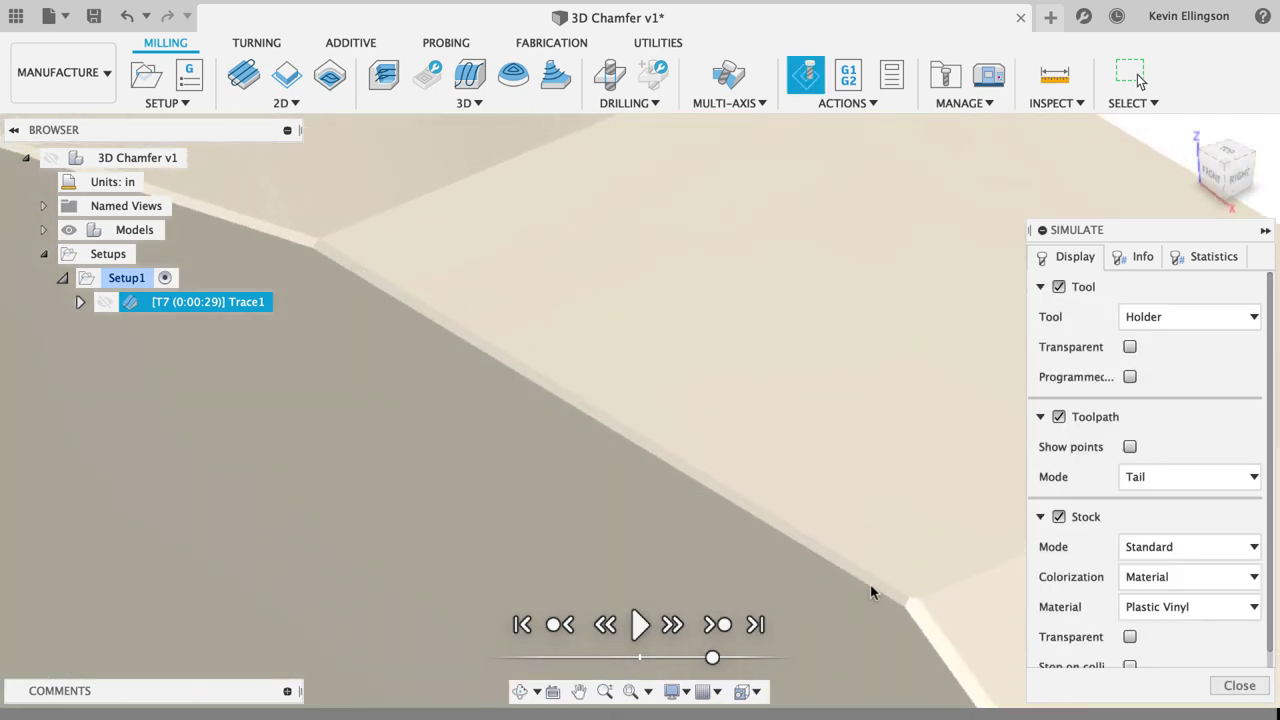
middle_drag(550, 392, 820, 314)
scroll(649, 470, down, 2)
scroll(660, 391, up, 5)
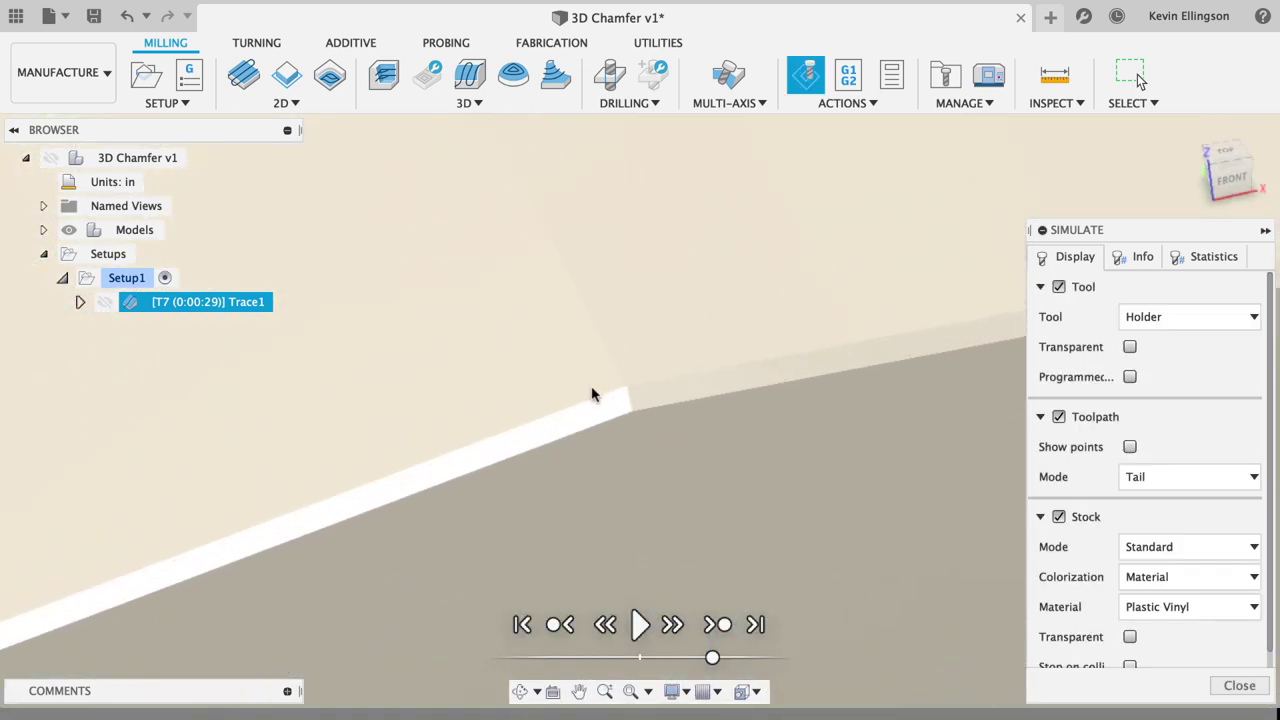
scroll(560, 430, down, 5)
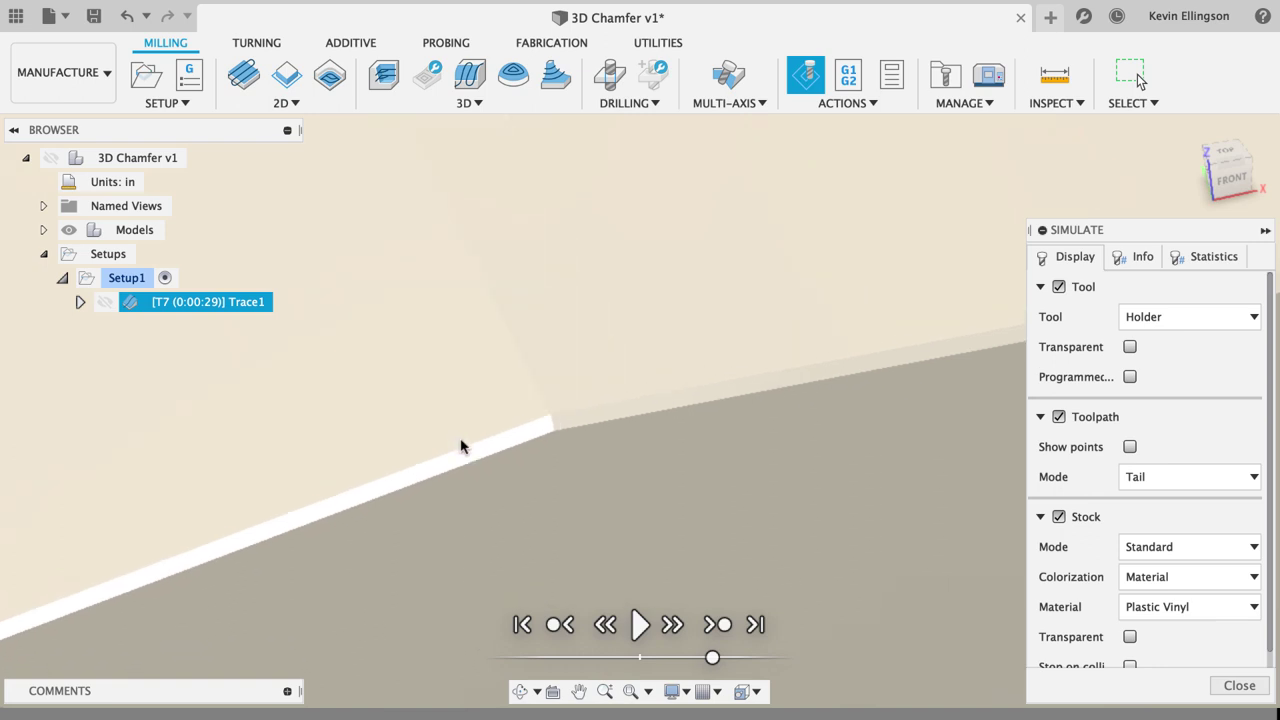
shift+middle_drag(726, 425, 425, 411)
scroll(337, 366, up, 4)
scroll(344, 356, up, 2)
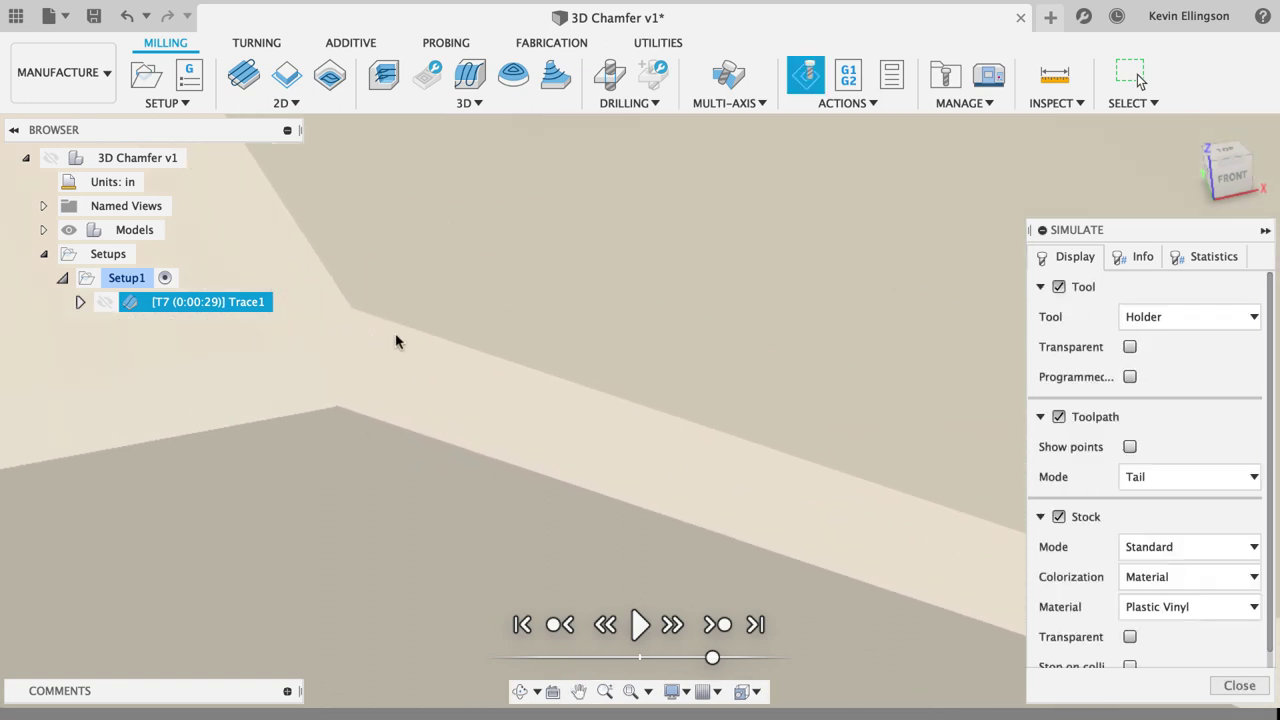
scroll(398, 350, down, 5)
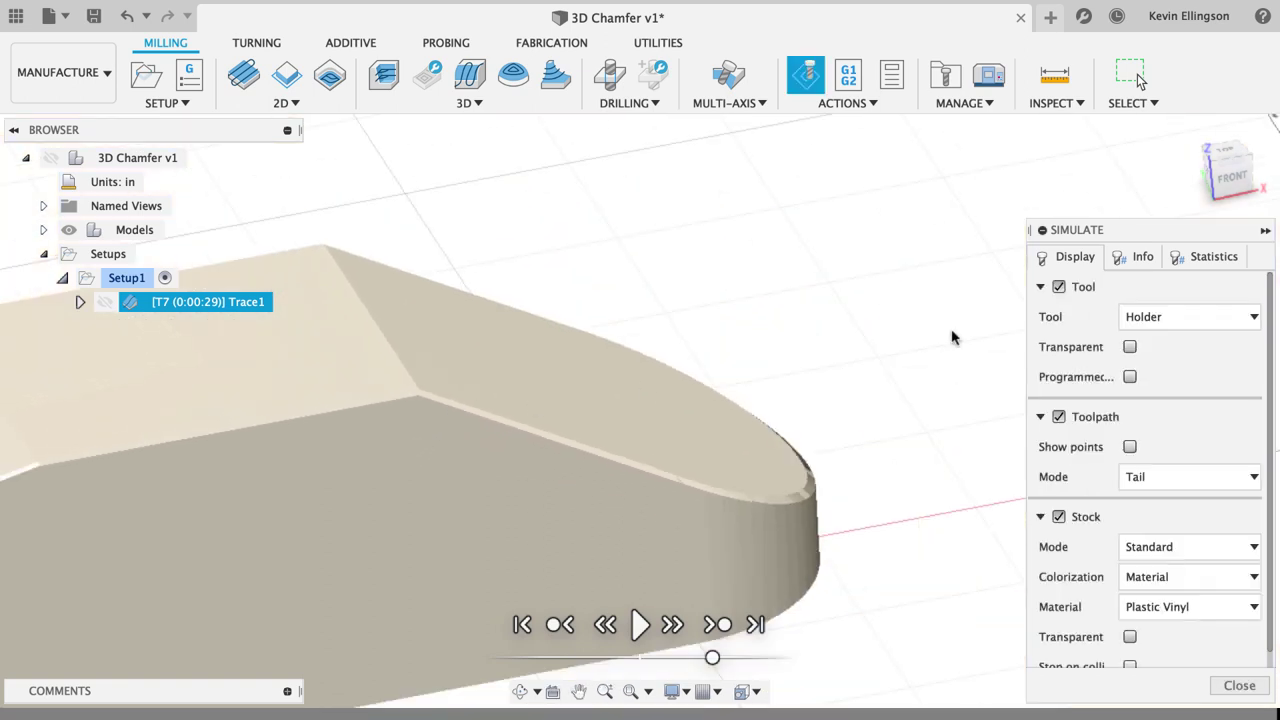
shift+middle_drag(830, 430, 860, 420)
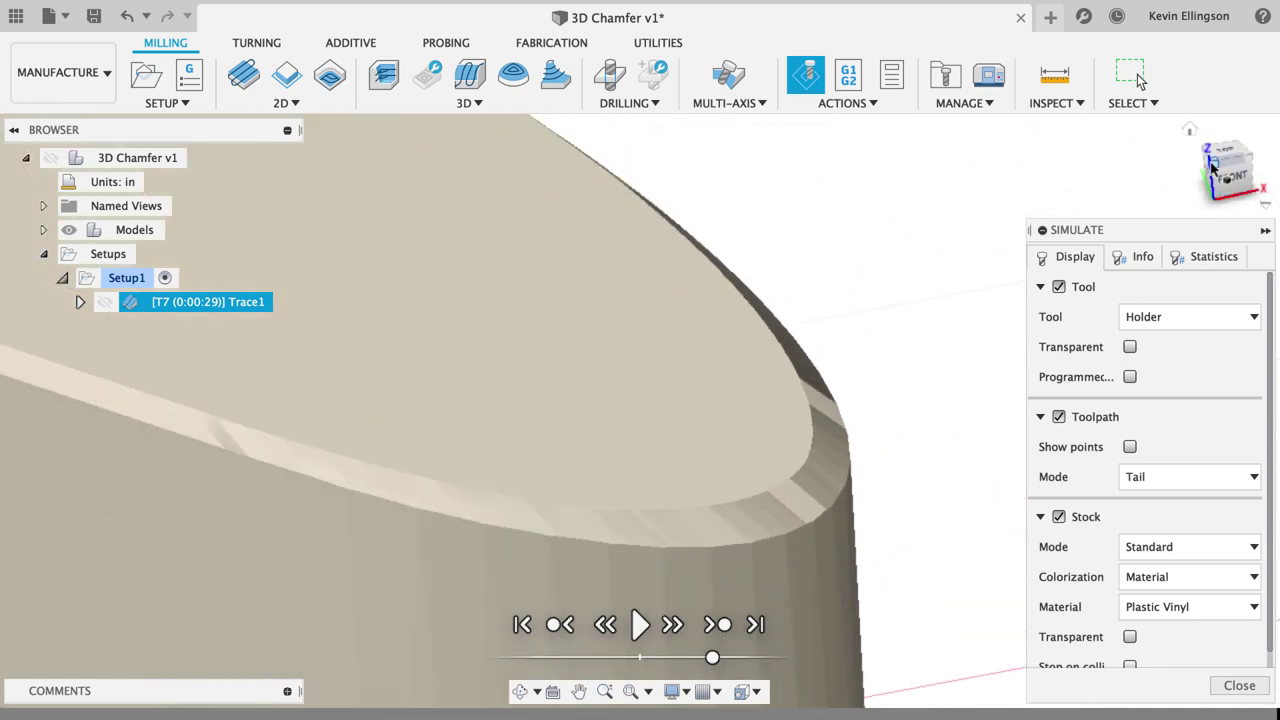
click(1214, 218)
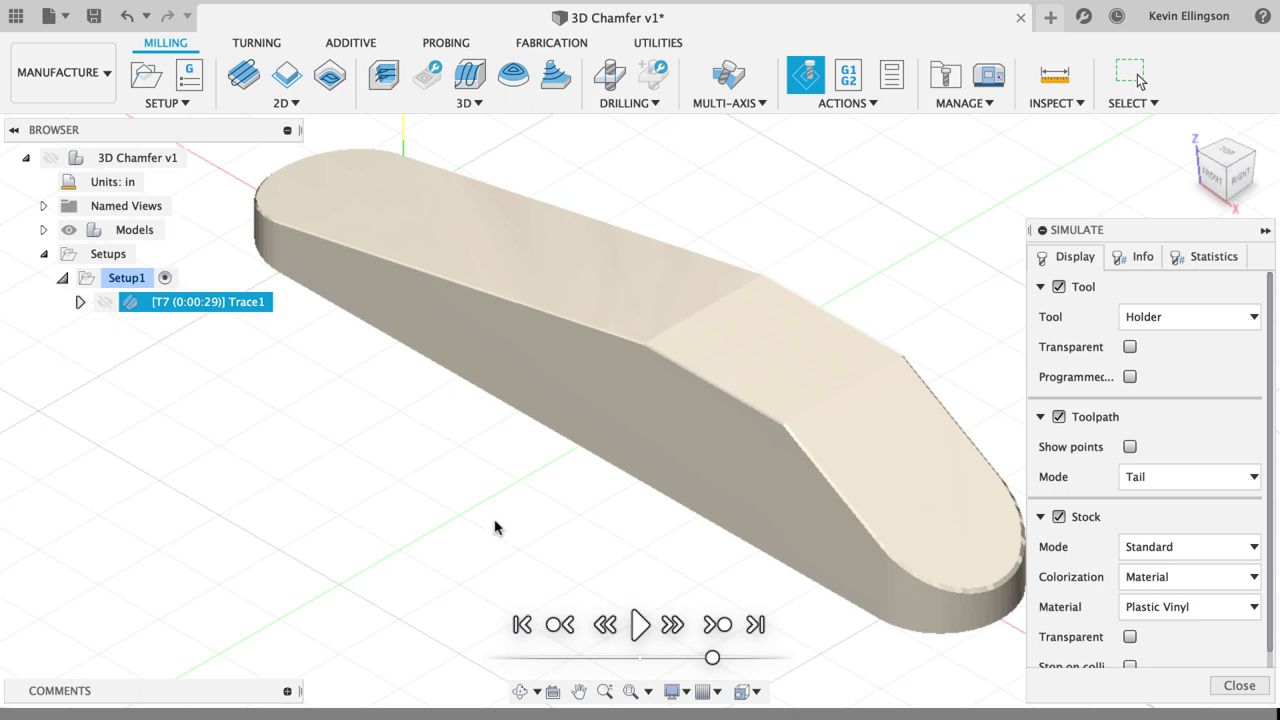
drag(1157, 229, 1027, 131)
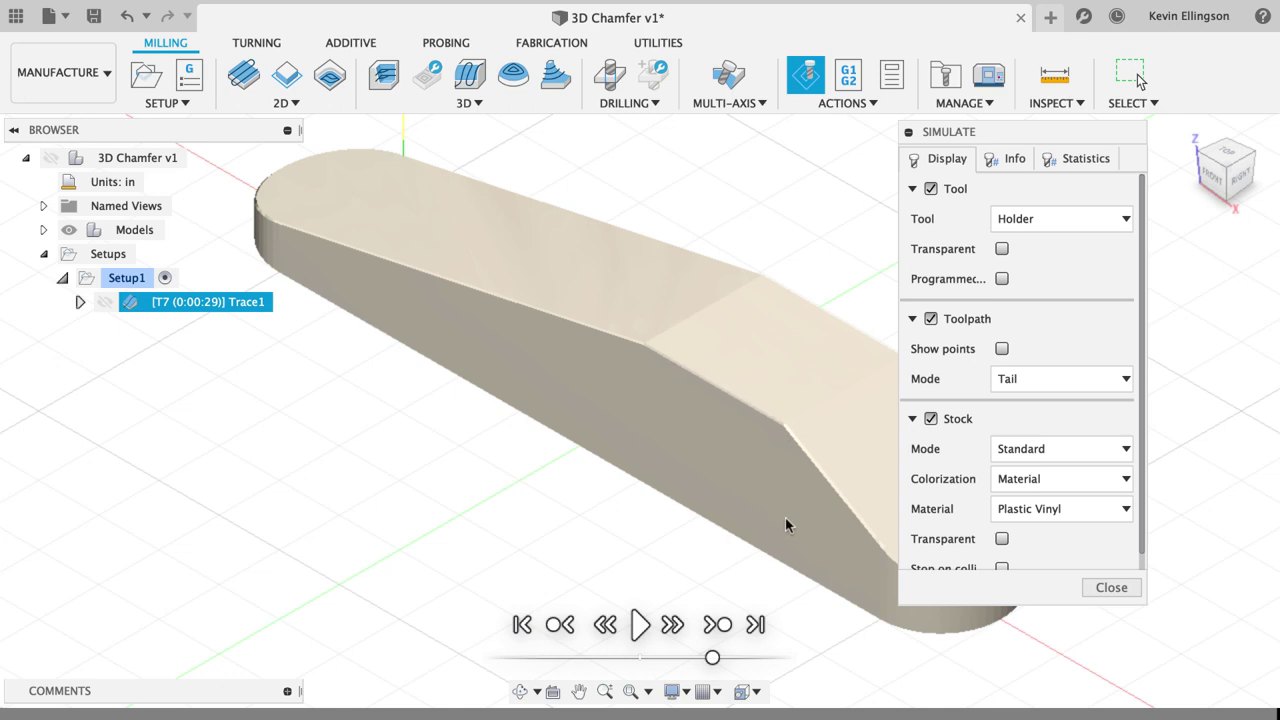
click(1112, 588)
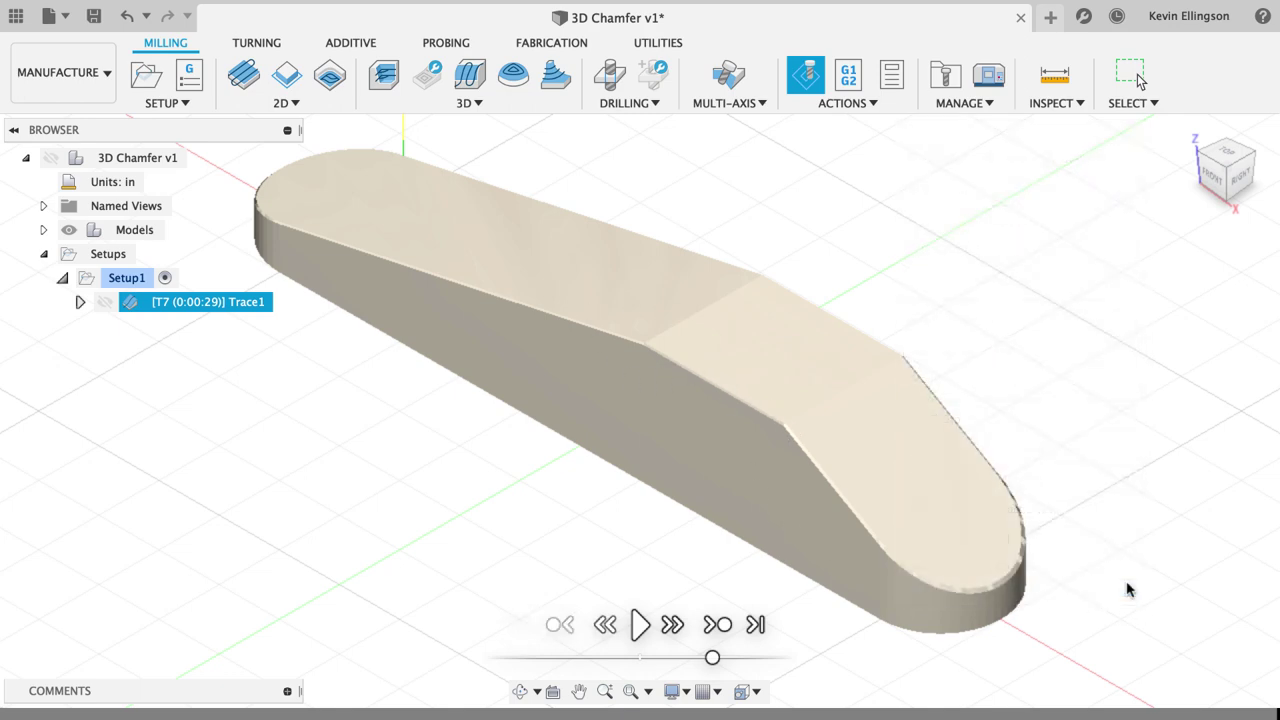
- Deselect Setup1 and make the part model visible again
click(1036, 216)
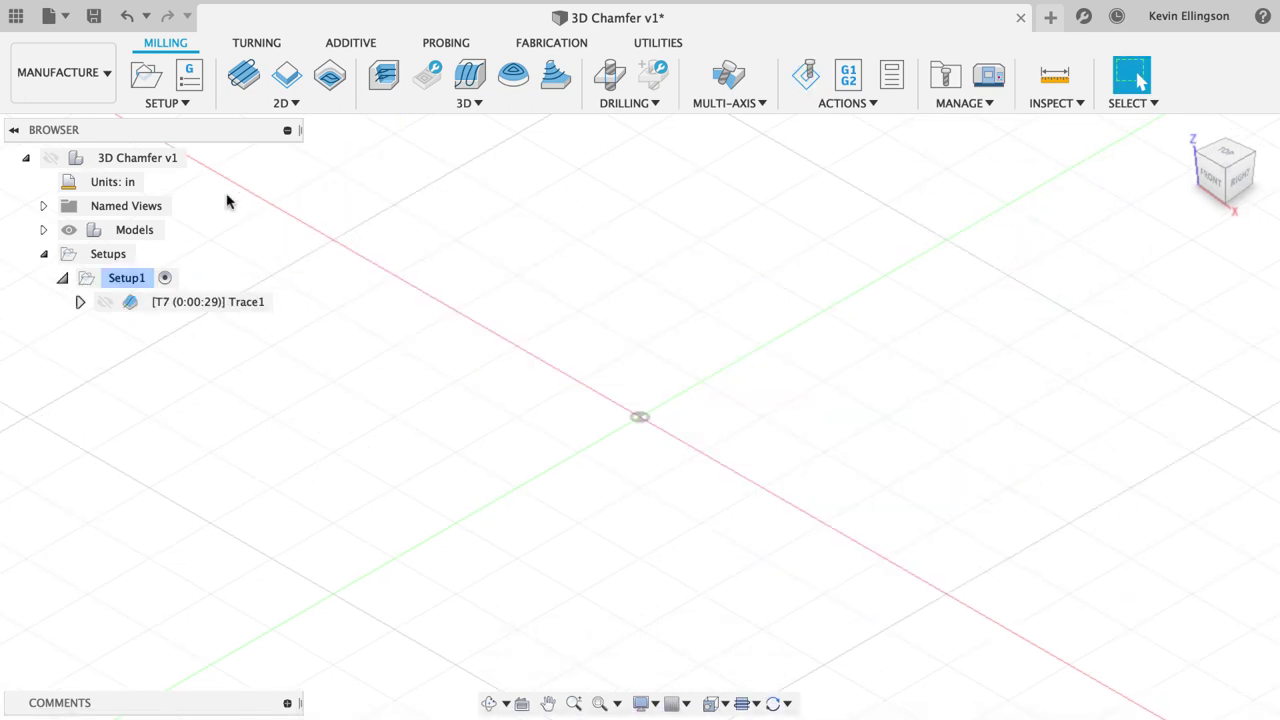
click(50, 157)
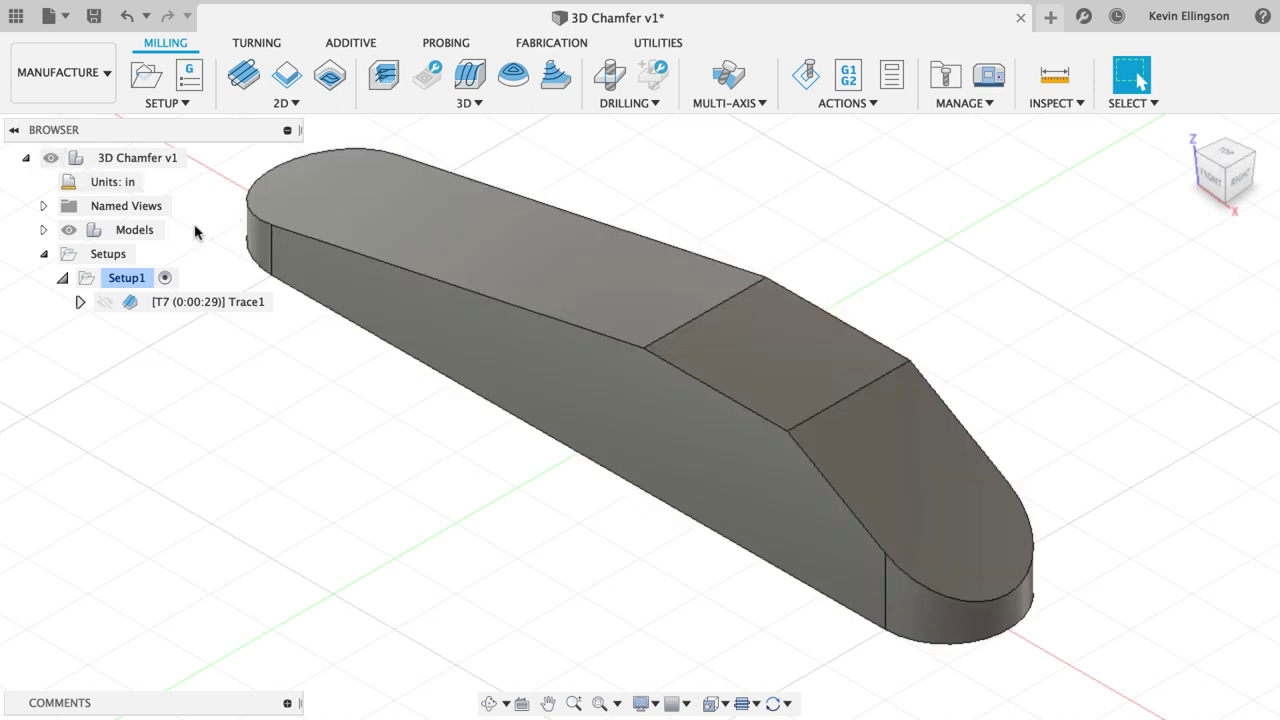
middle_drag(193, 234, 294, 306)
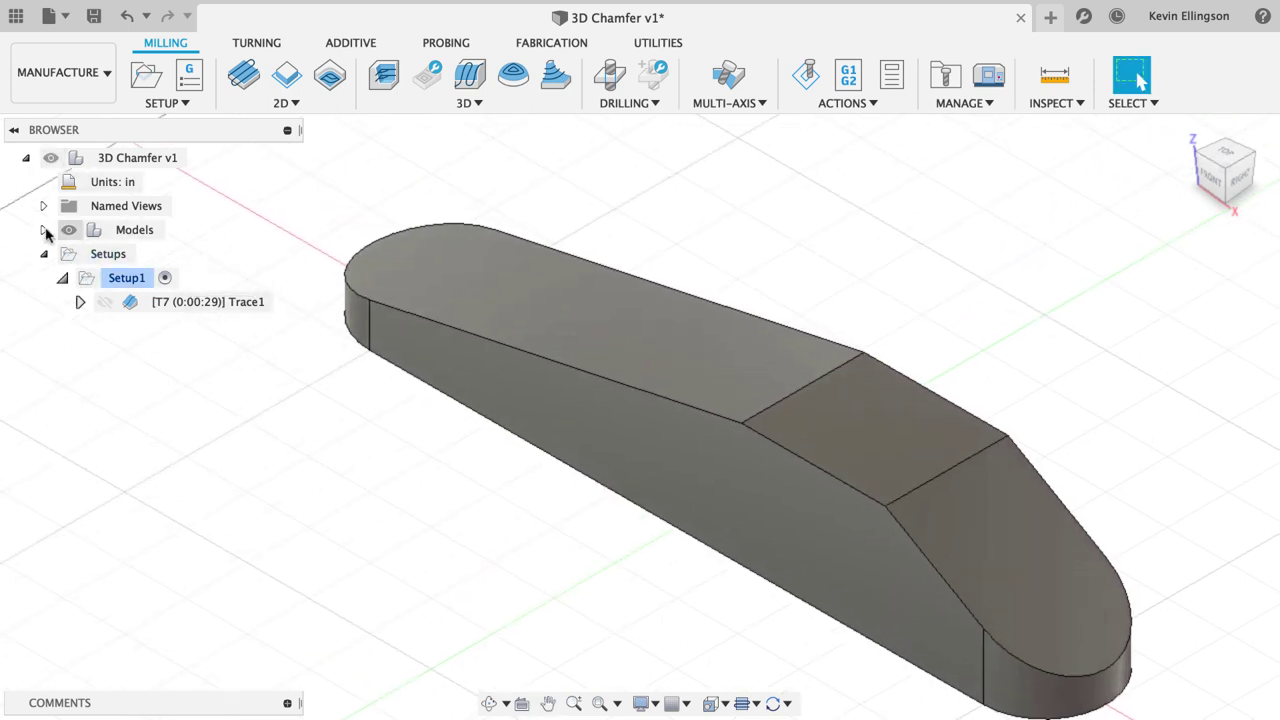
- Under 3D Chamfer v1:1 Bodies, hide Body1 and show Body2, the chamfered body
click(43, 230)
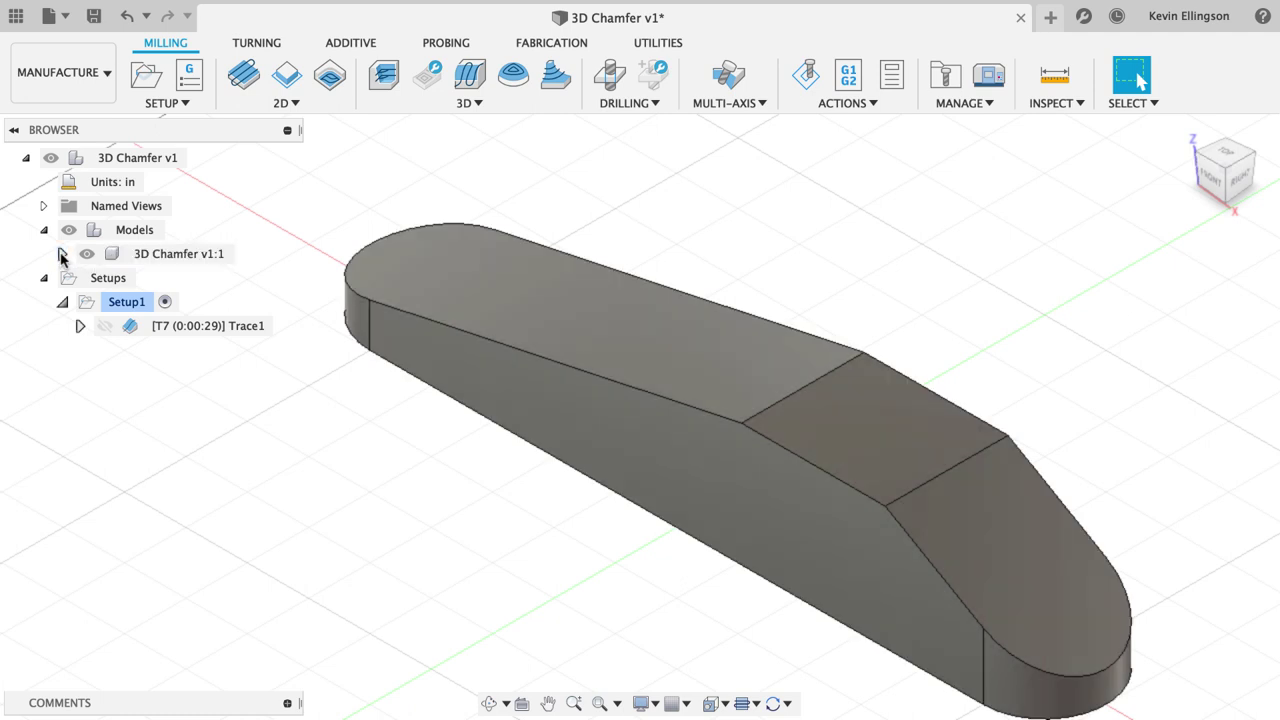
click(62, 254)
click(80, 326)
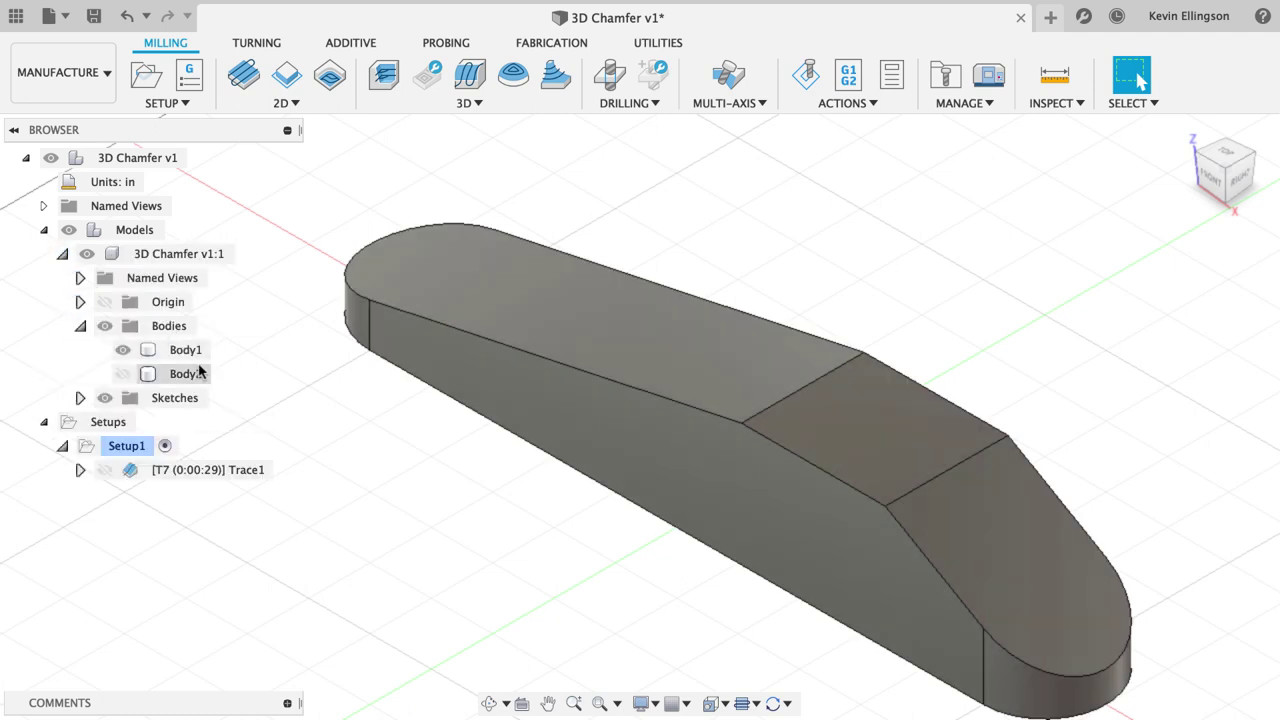
click(123, 349)
click(123, 373)
scroll(318, 303, up, 5)
scroll(318, 303, up, 5)
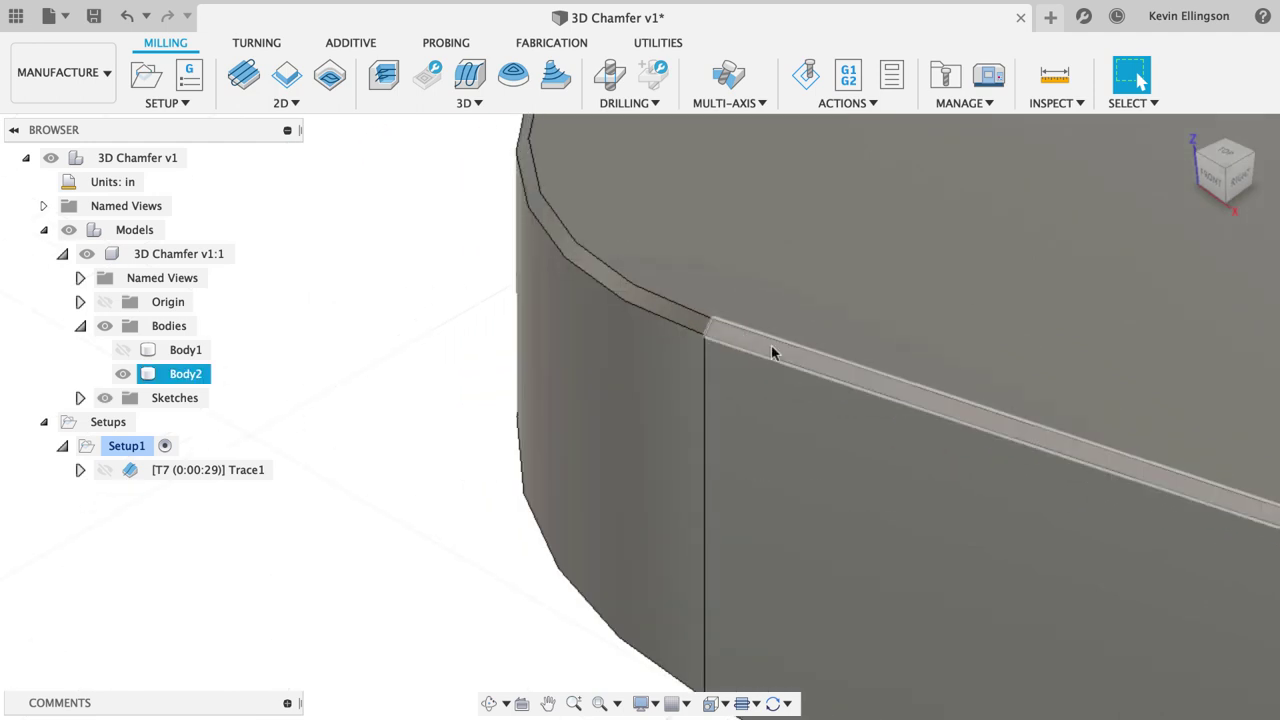
scroll(663, 322, down, 5)
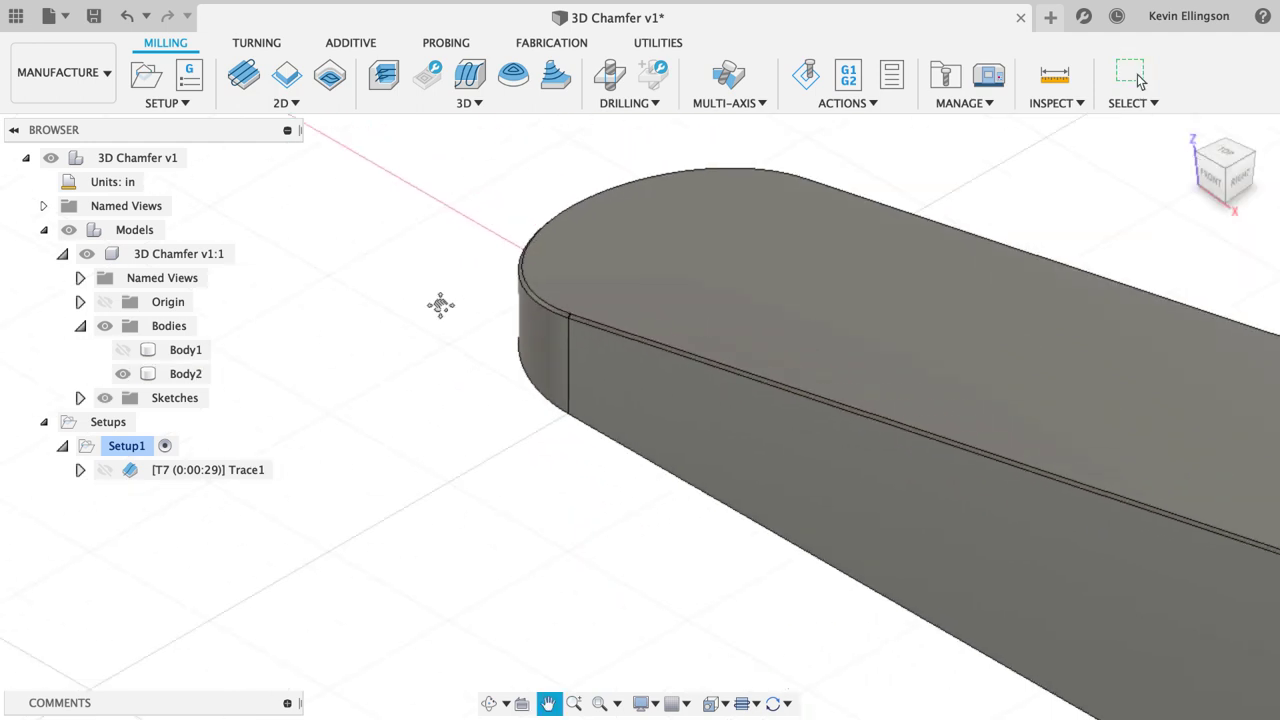
shift+middle_drag(443, 309, 489, 158)
- Start a Scallop toolpath using Haas library tool 14, the Ø3/8" ball mill (Aluminum)
click(470, 103)
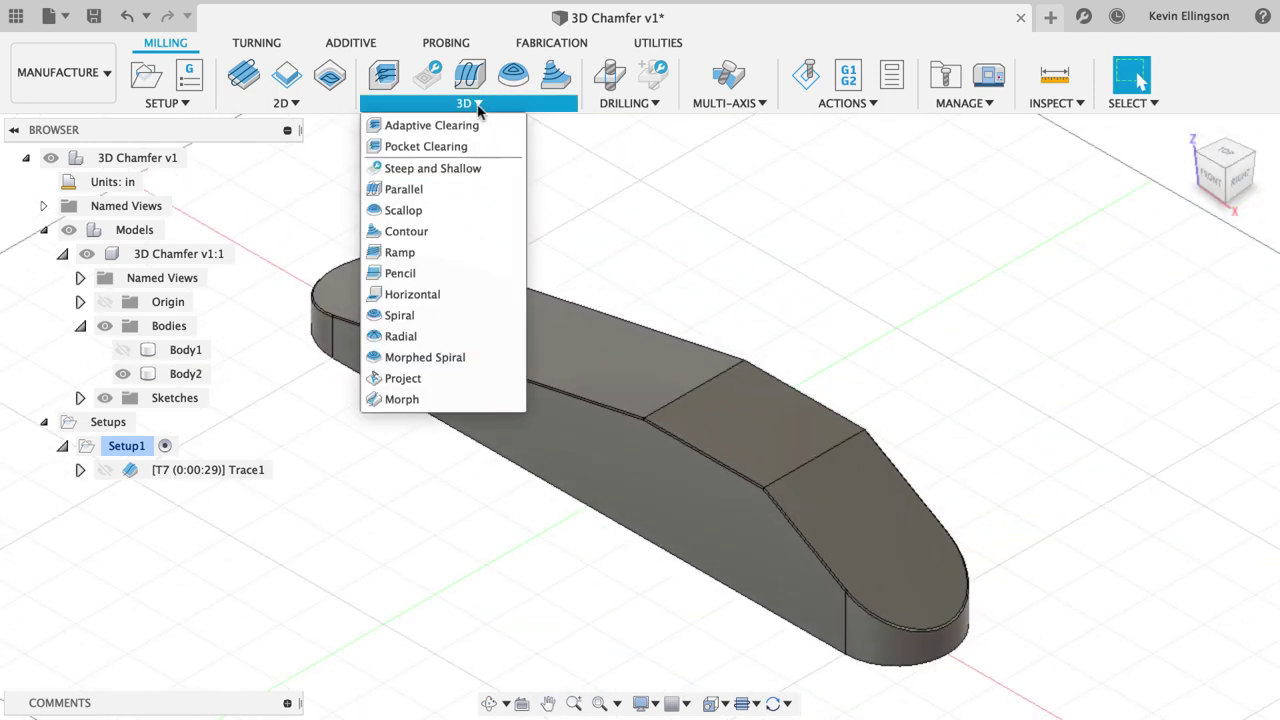
click(475, 211)
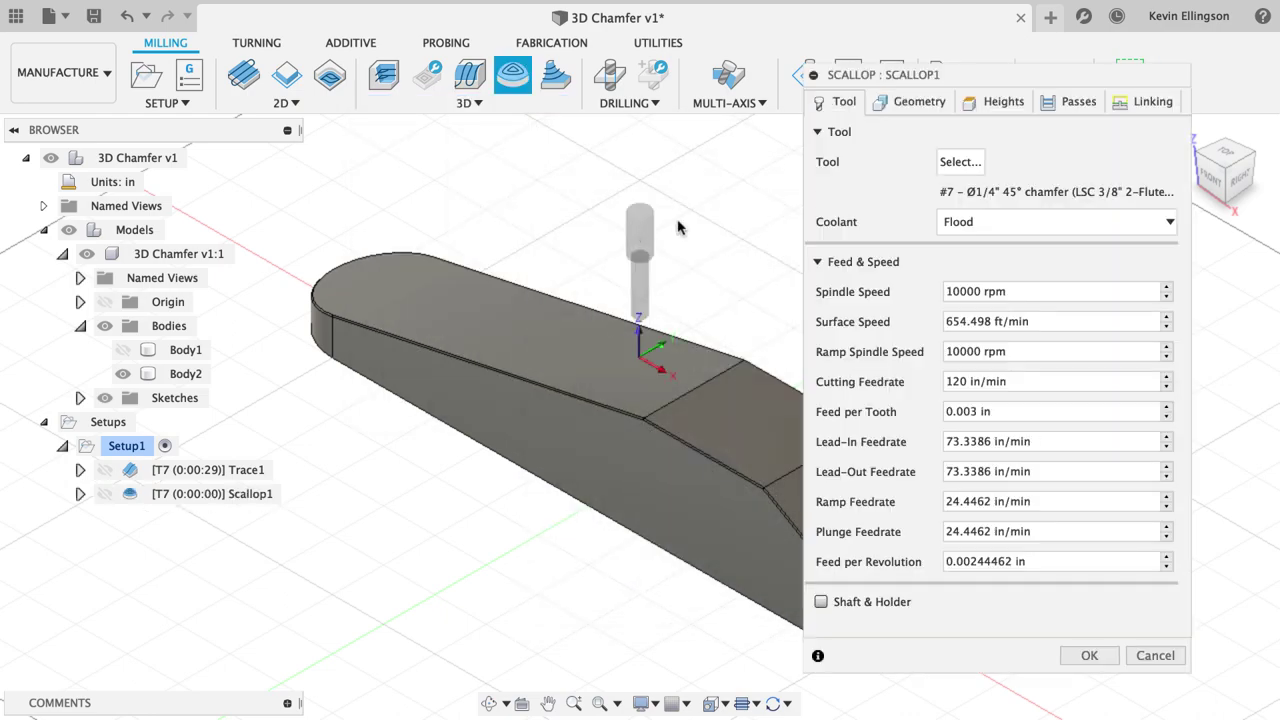
click(958, 163)
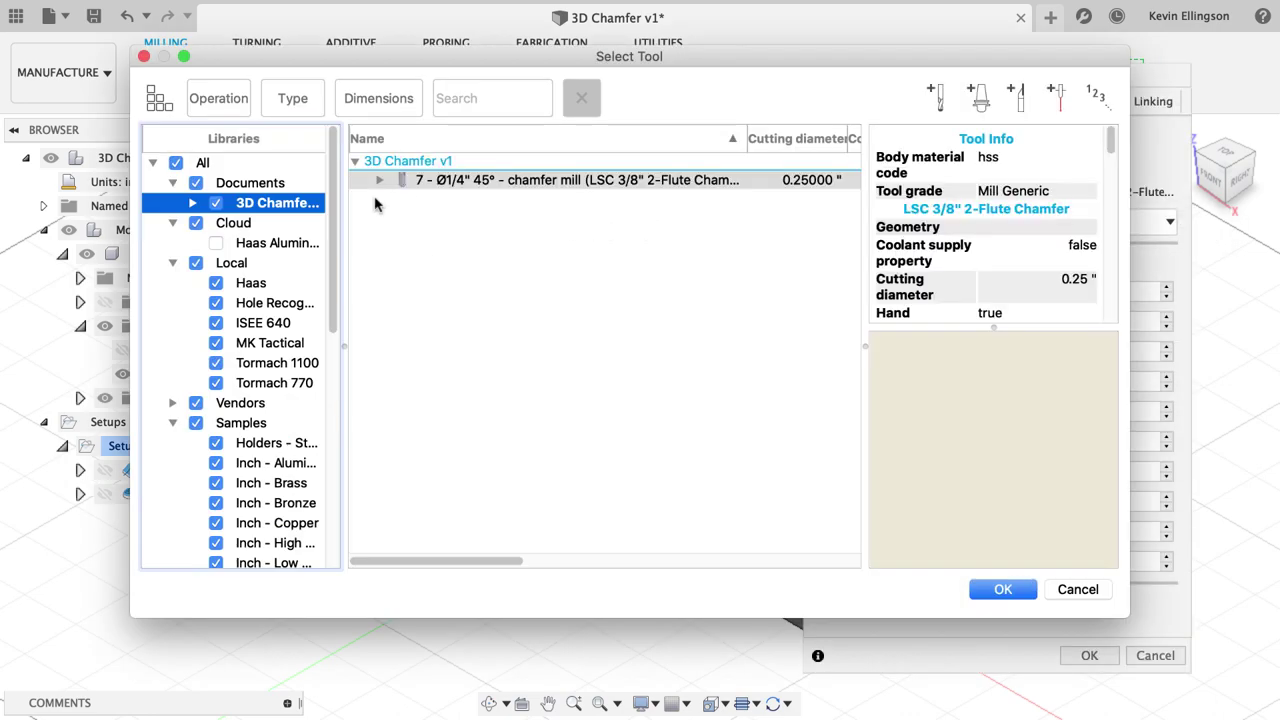
scroll(257, 457, down, 5)
scroll(271, 424, up, 5)
click(262, 290)
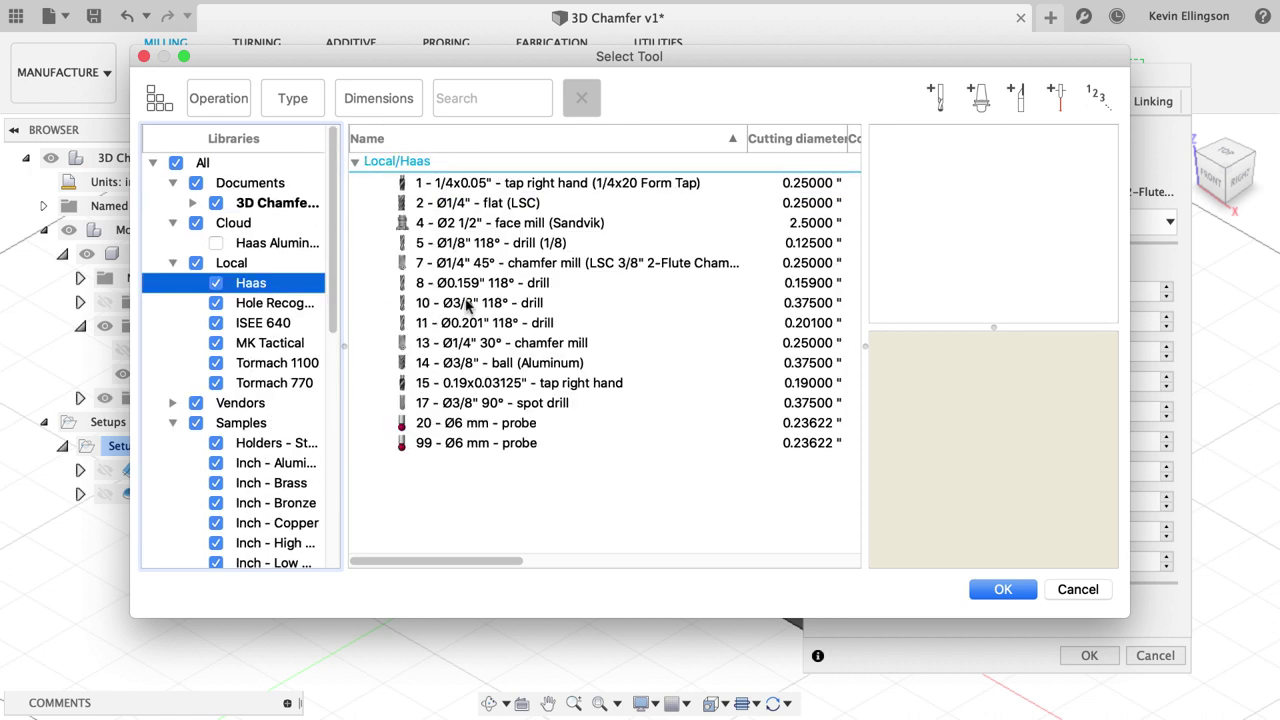
click(490, 303)
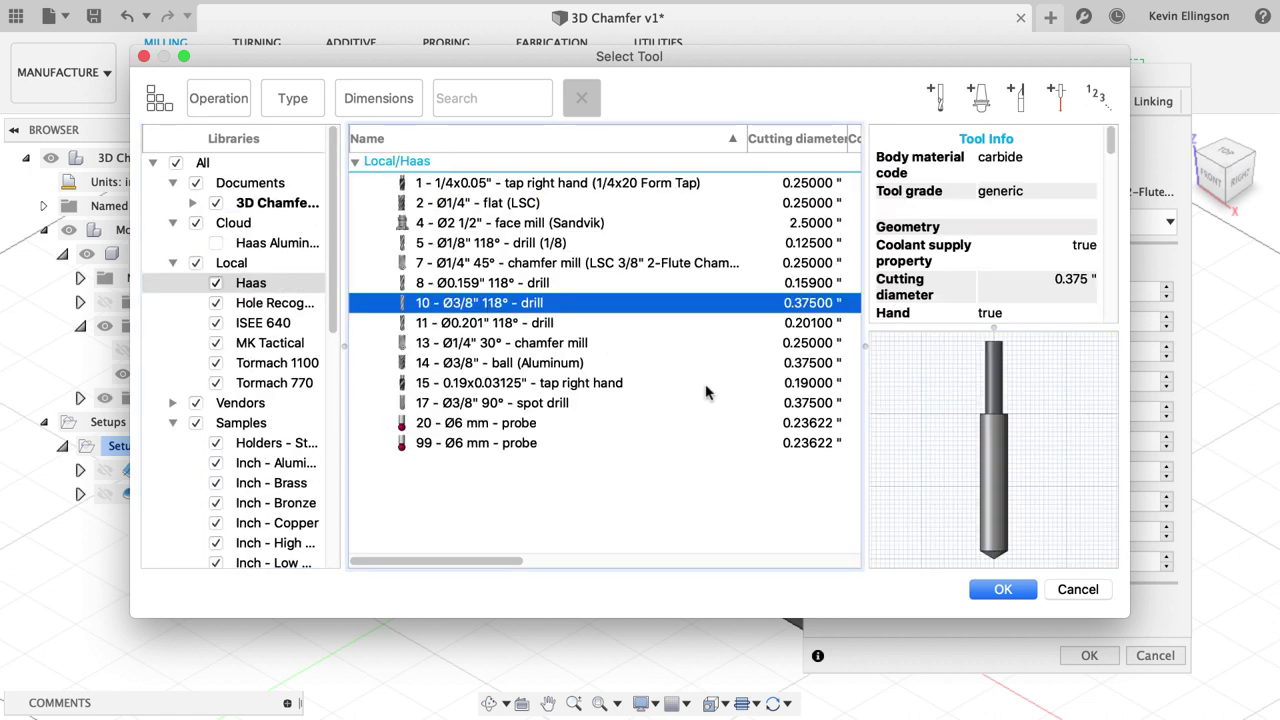
click(461, 359)
click(992, 590)
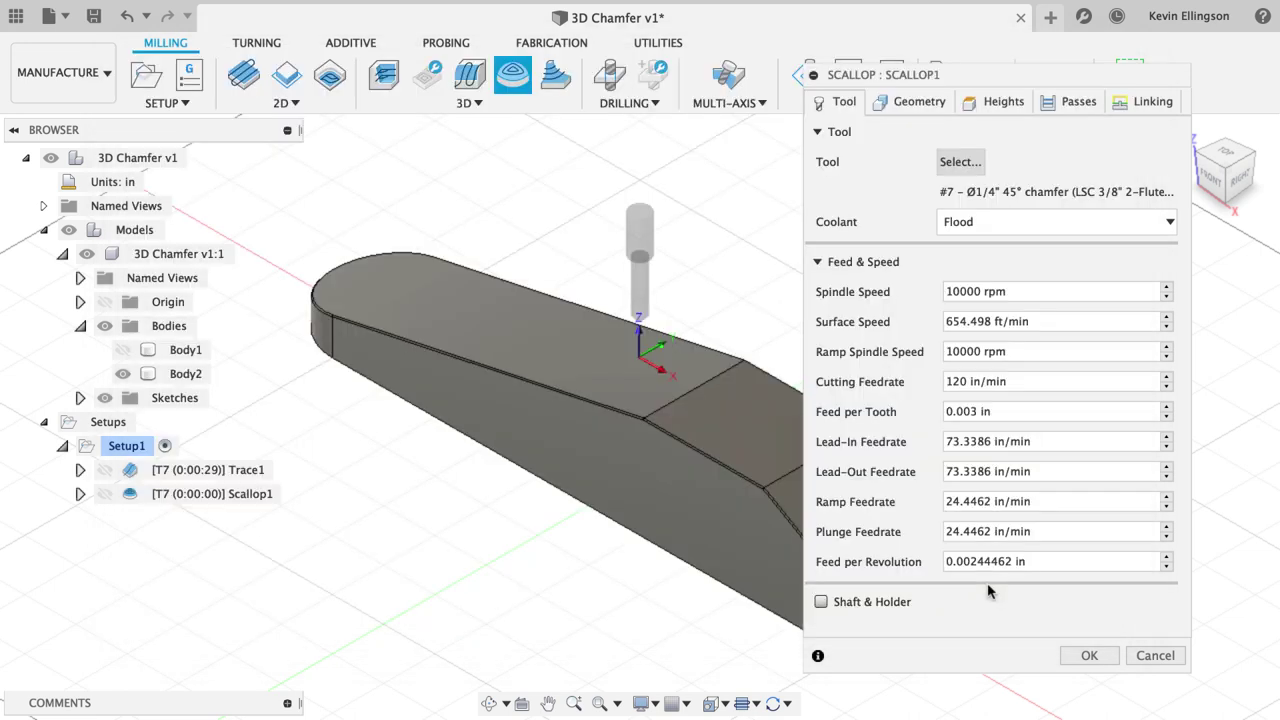
- Bound the scallop to the two chamfer edge chains with -tolerance offset and contact point boundary
click(912, 101)
scroll(614, 400, up, 5)
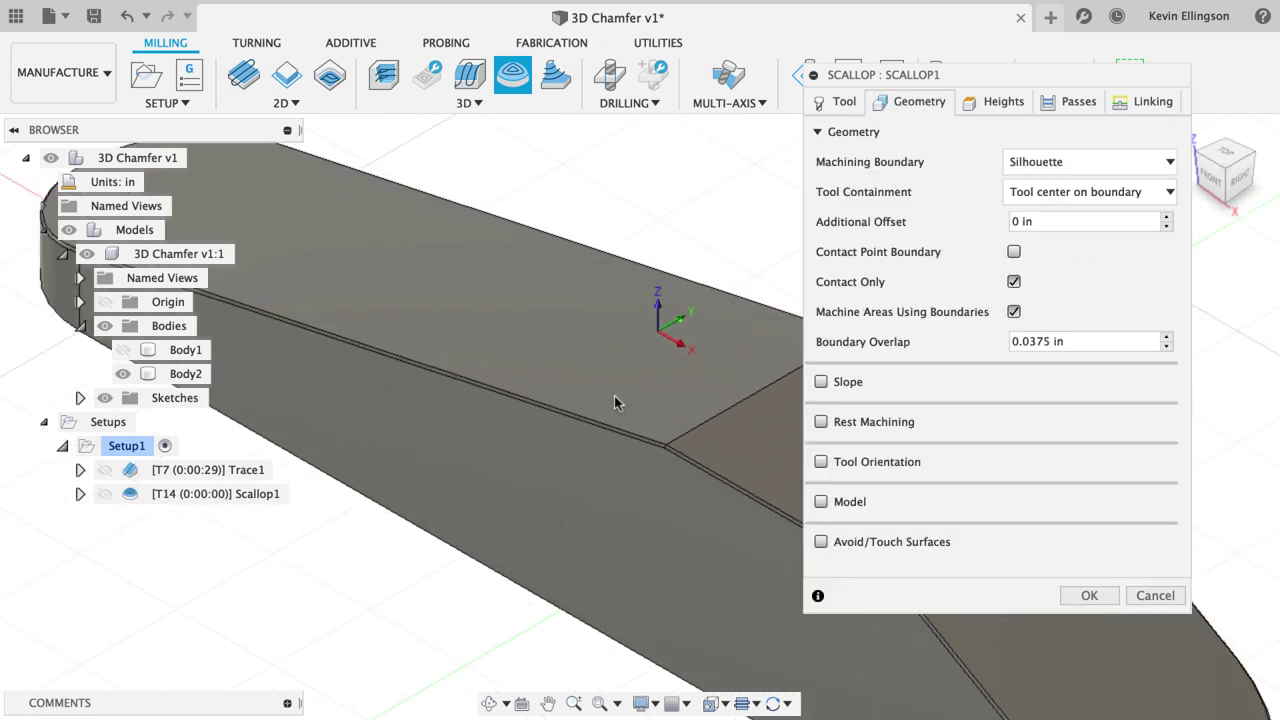
click(616, 446)
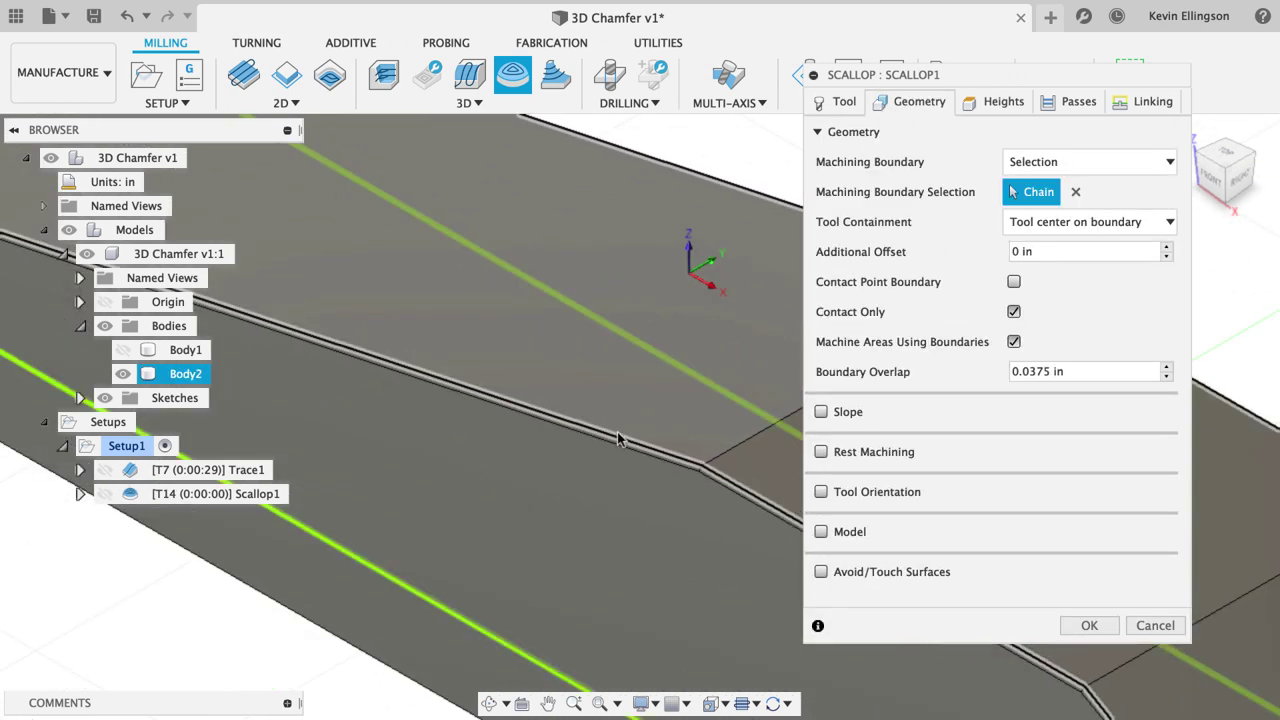
click(622, 443)
scroll(585, 436, down, 5)
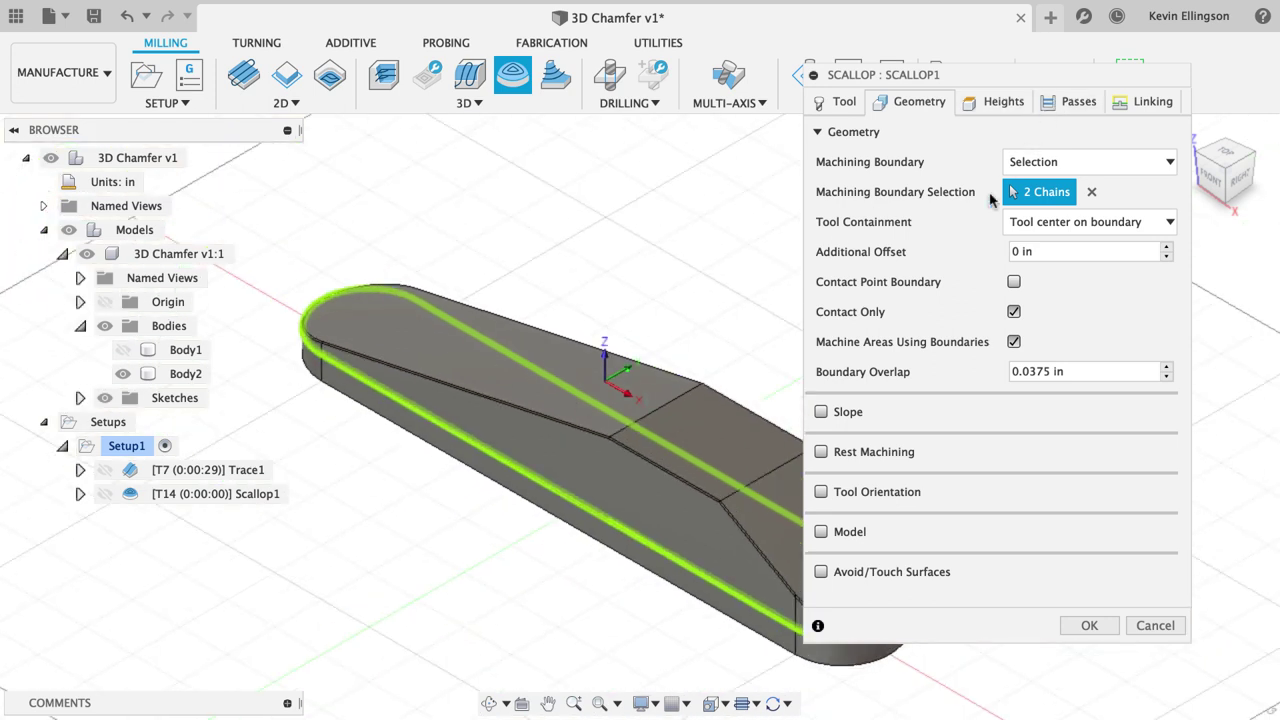
click(1040, 260)
text(-tolerance)
click(1013, 282)
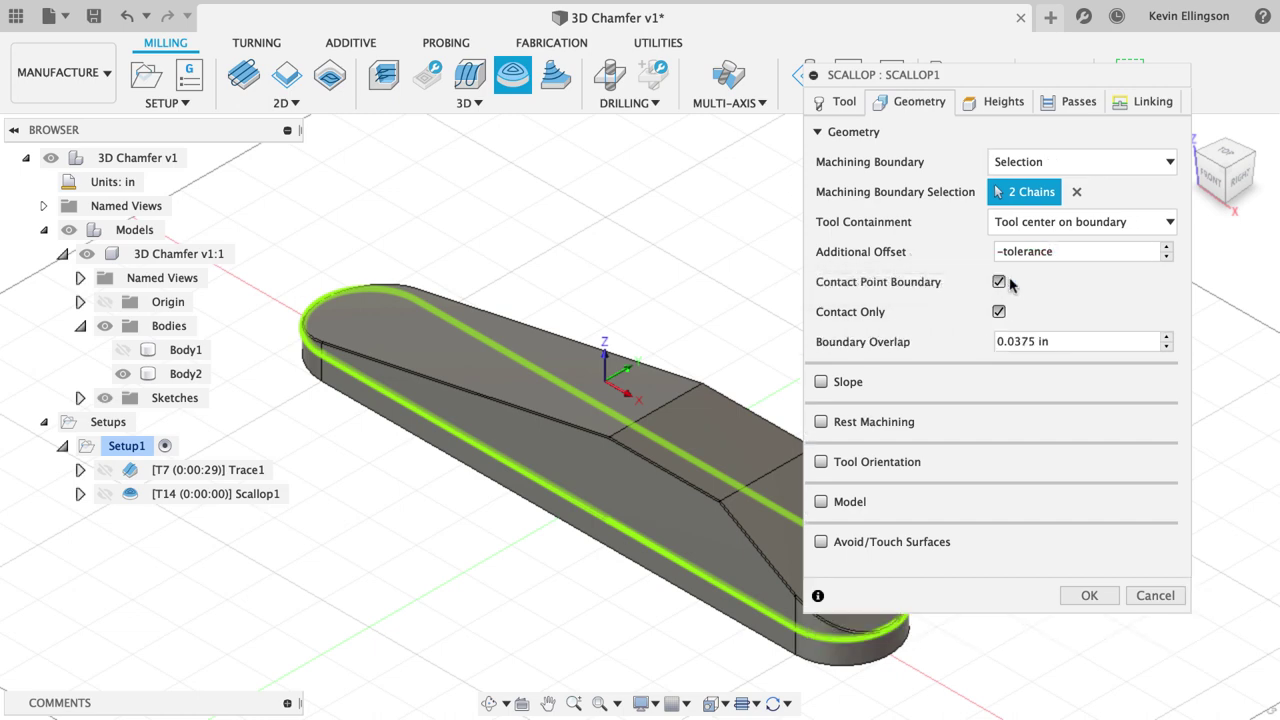
- Set the scallop stepover to .005 and generate the toolpath
click(1072, 103)
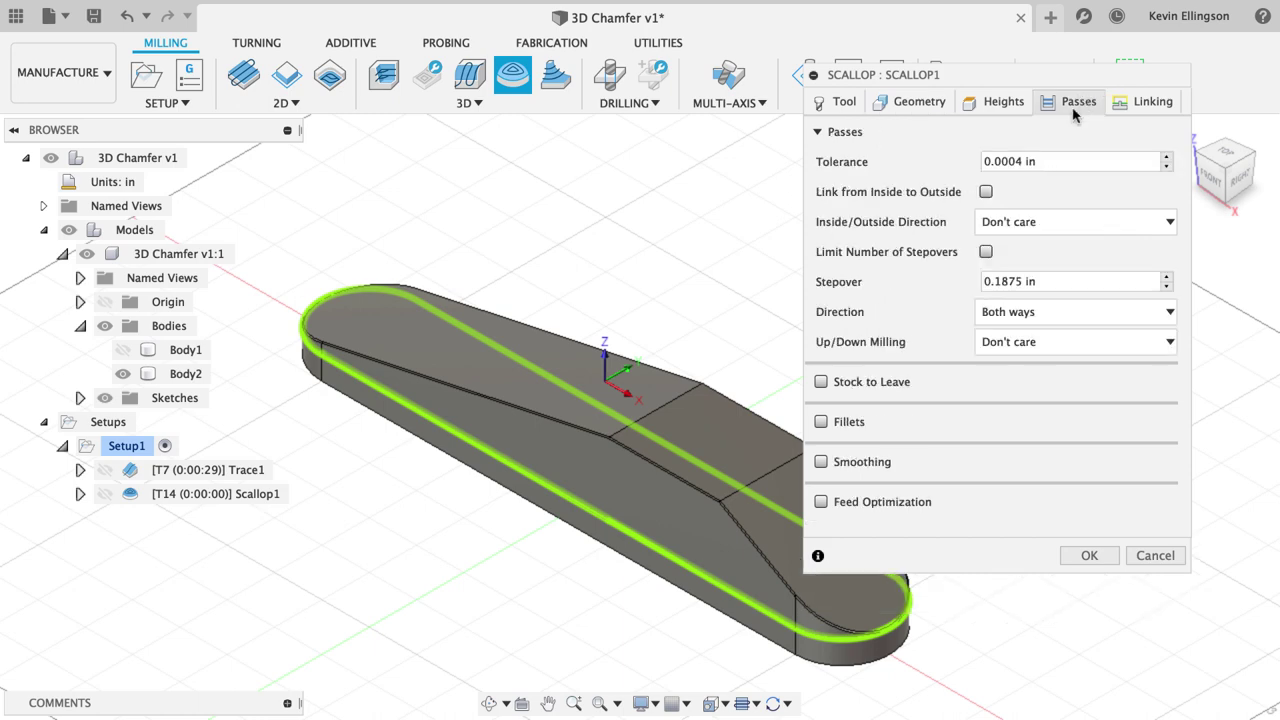
click(1085, 281)
drag(1085, 281, 956, 284)
text(.005)
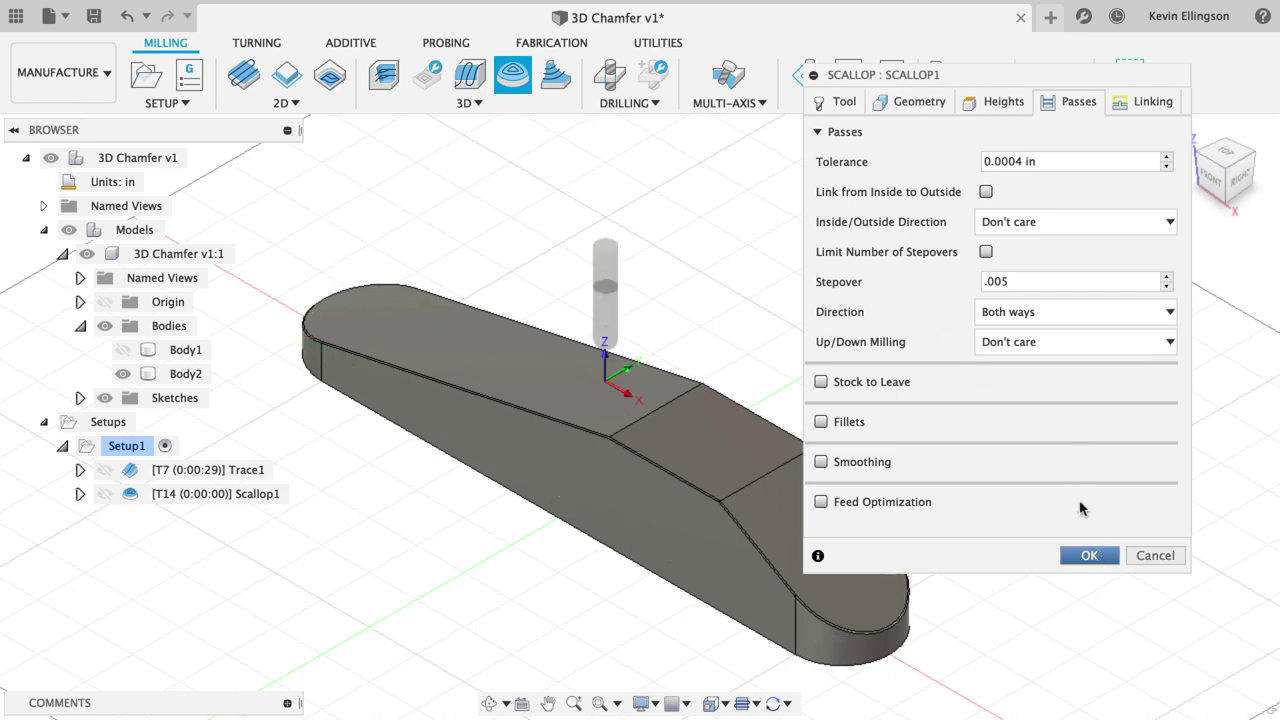
key(Return)
- Briefly hide and re-show Body2 to check the toolpaths against the part
scroll(718, 524, up, 5)
scroll(718, 524, up, 3)
scroll(924, 450, down, 5)
scroll(1158, 316, down, 5)
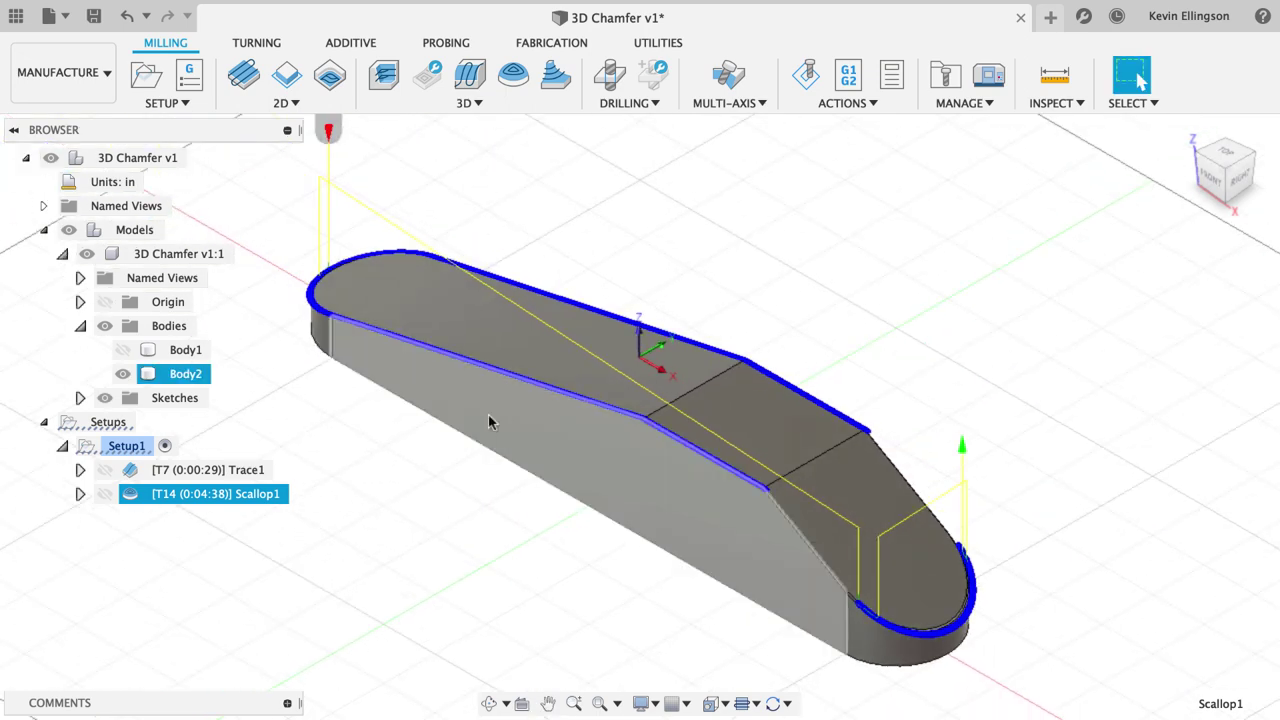
click(122, 373)
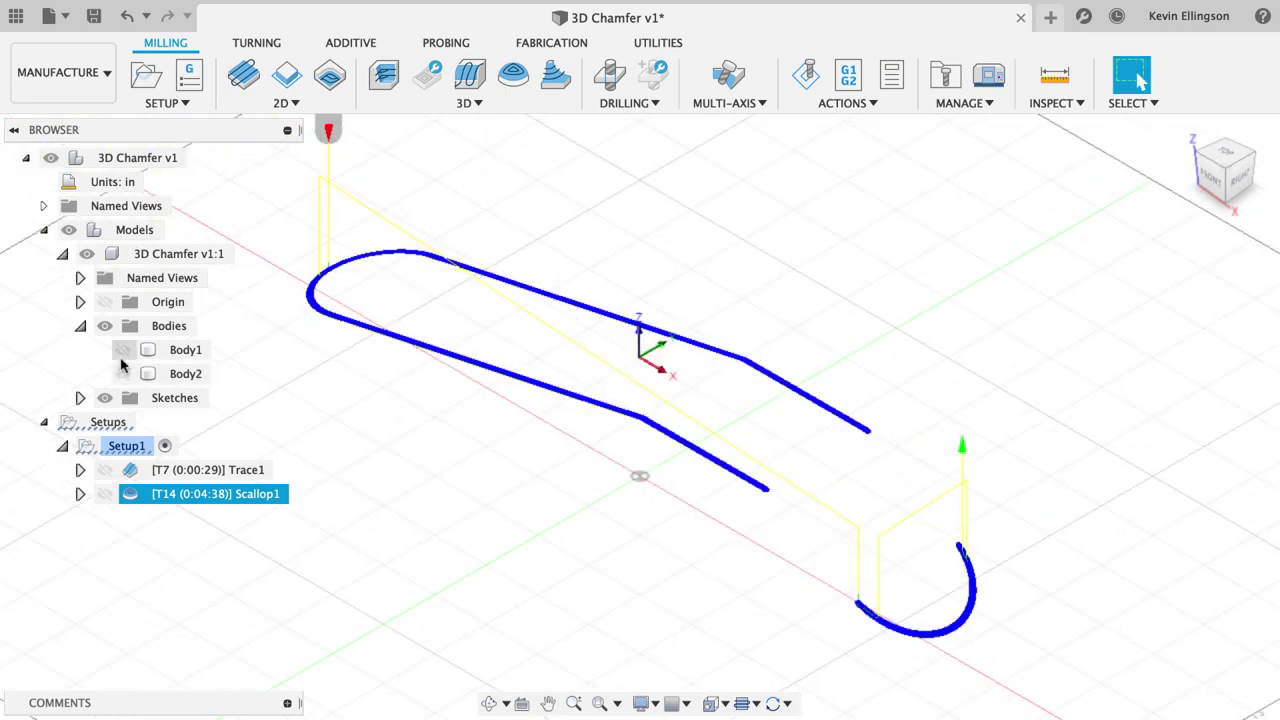
click(122, 373)
- Edit Setup1 so its model selection is Body2 instead of the previous body
click(268, 390)
click(127, 447)
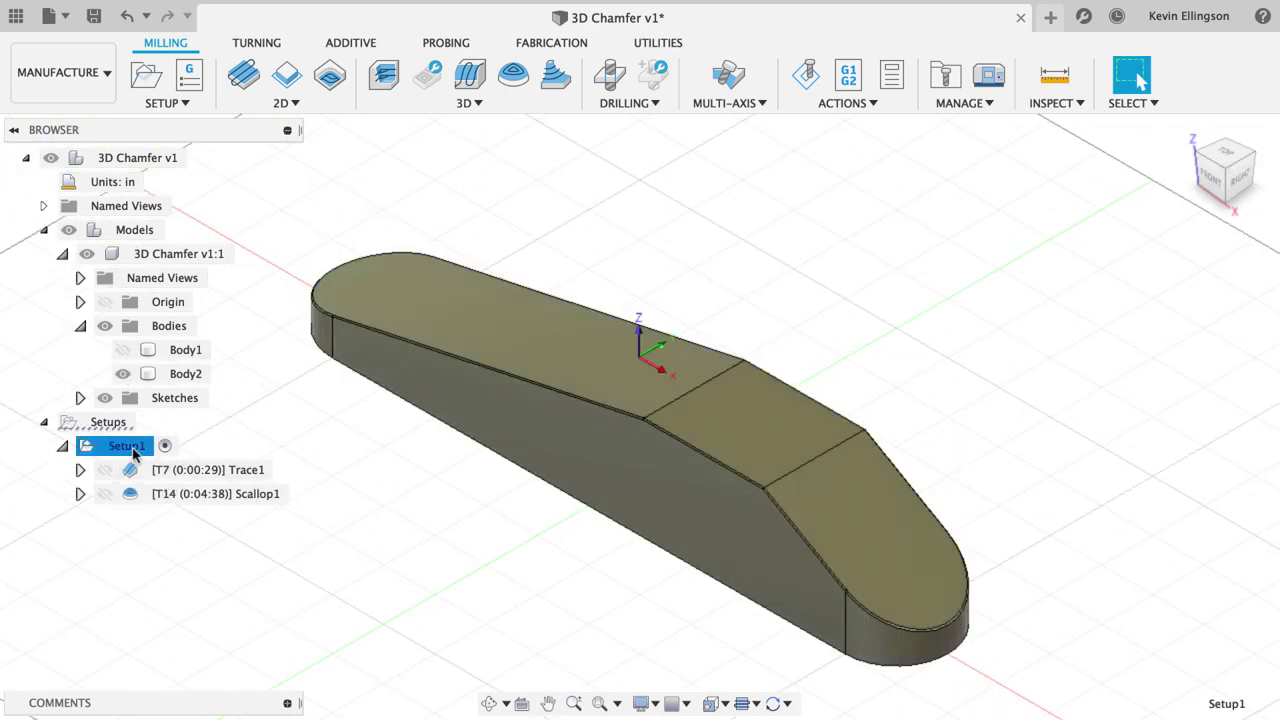
right_click(127, 447)
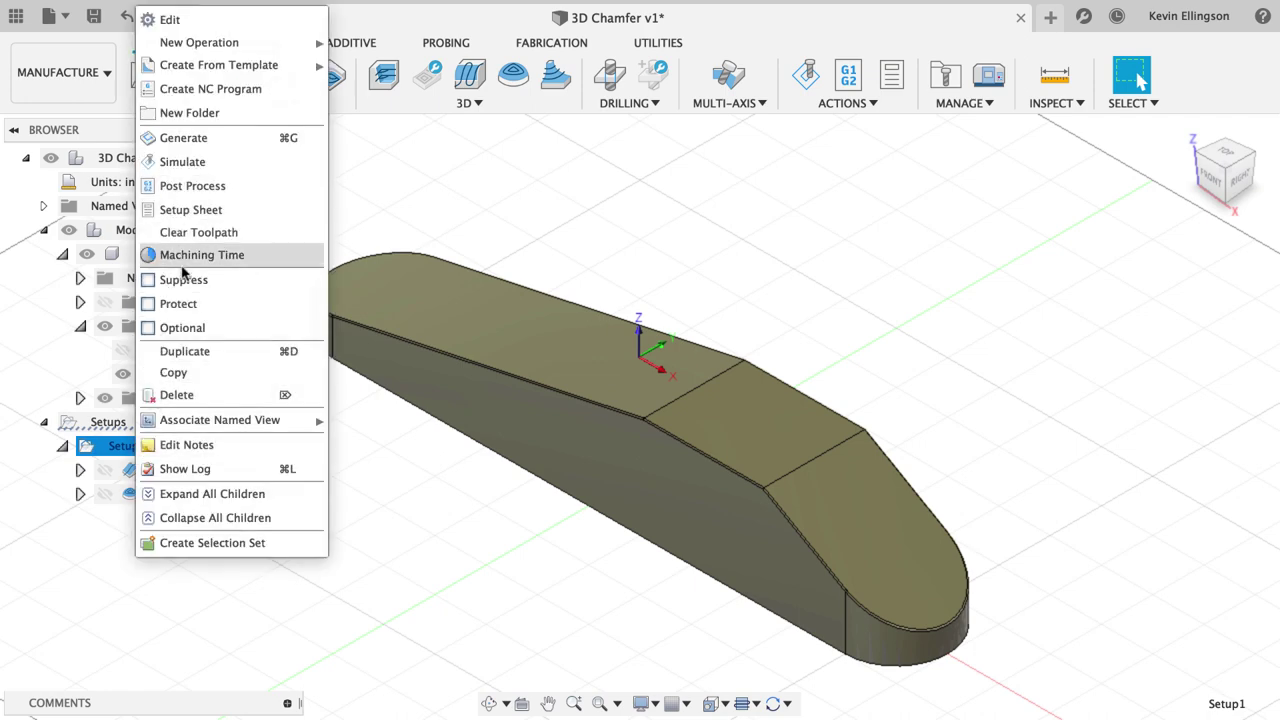
click(197, 19)
click(913, 106)
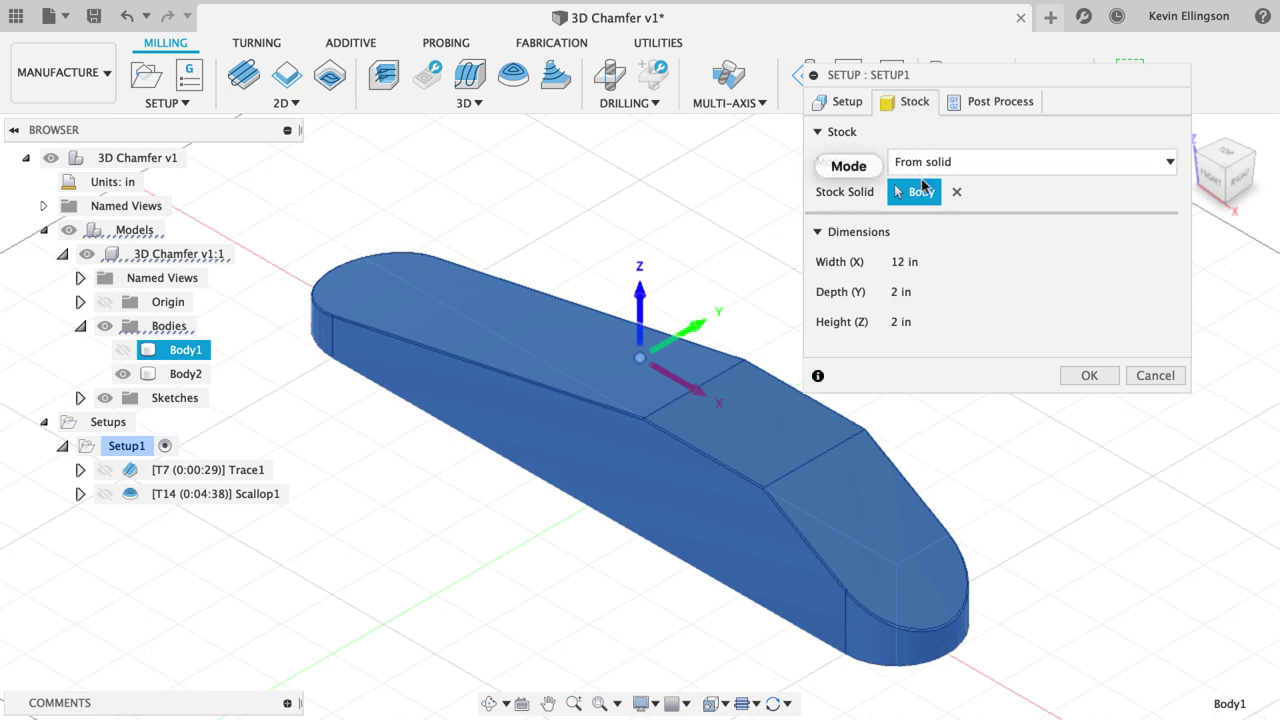
click(850, 112)
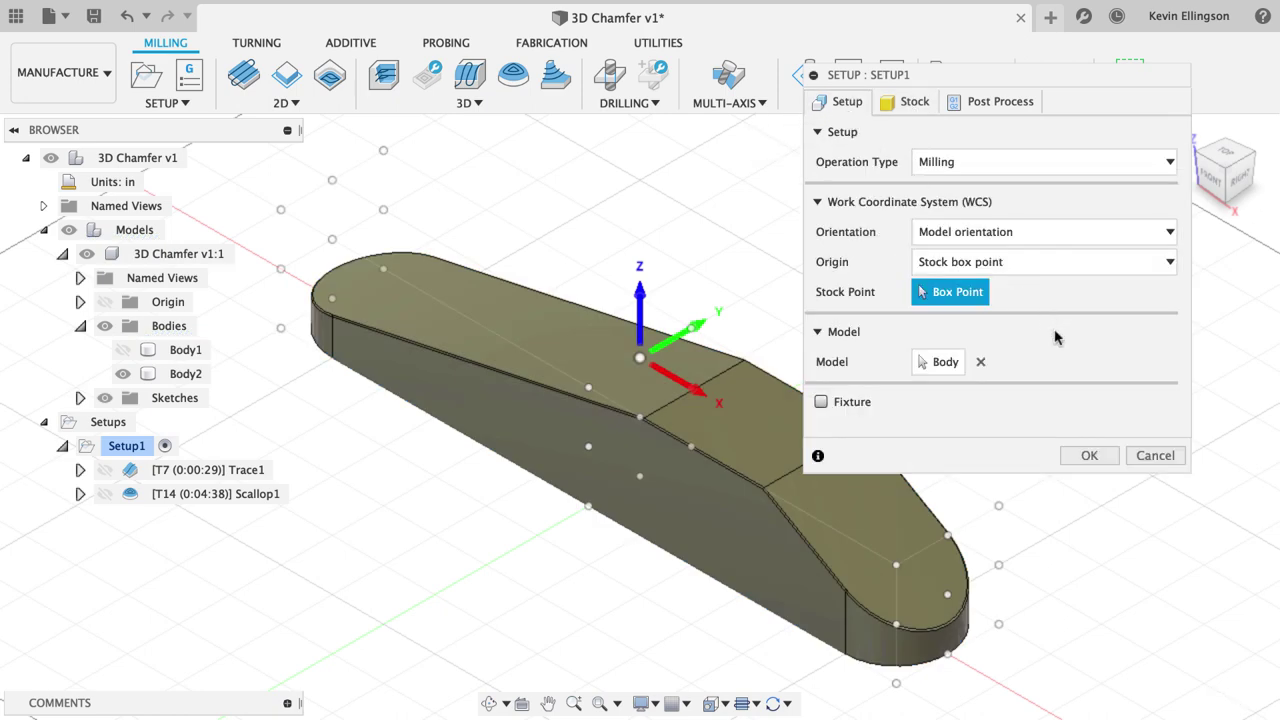
click(980, 361)
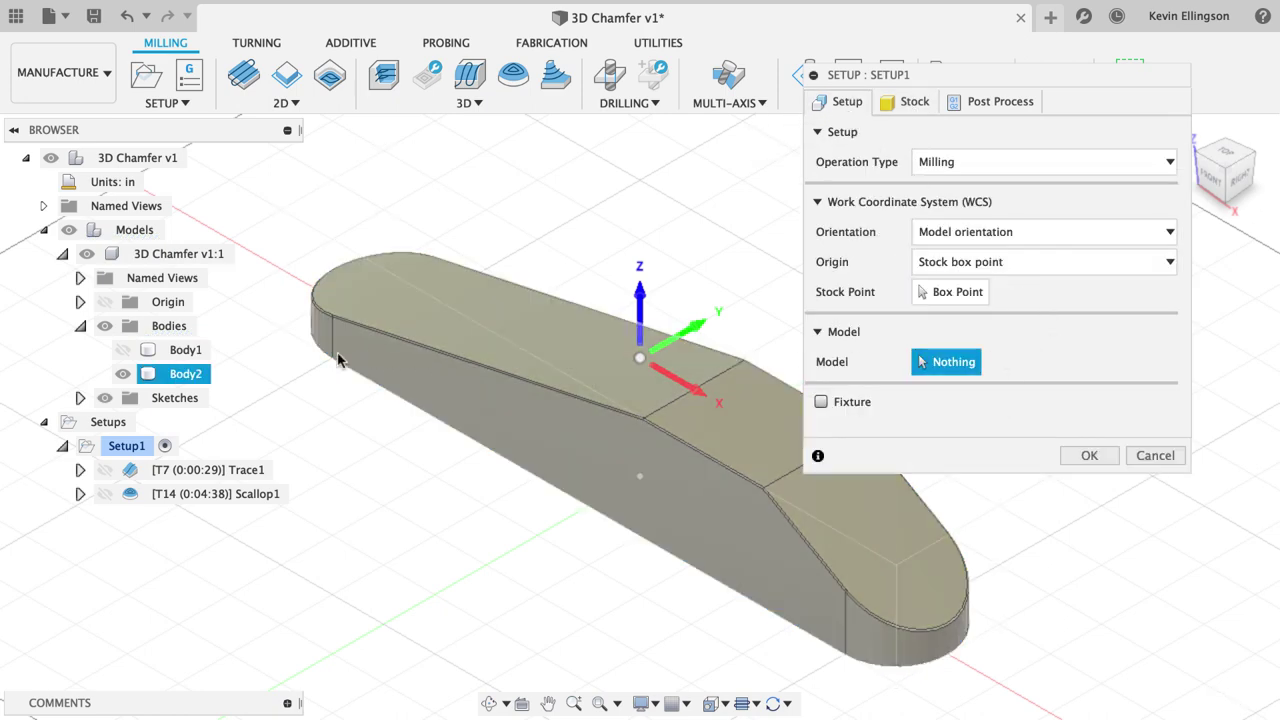
click(180, 373)
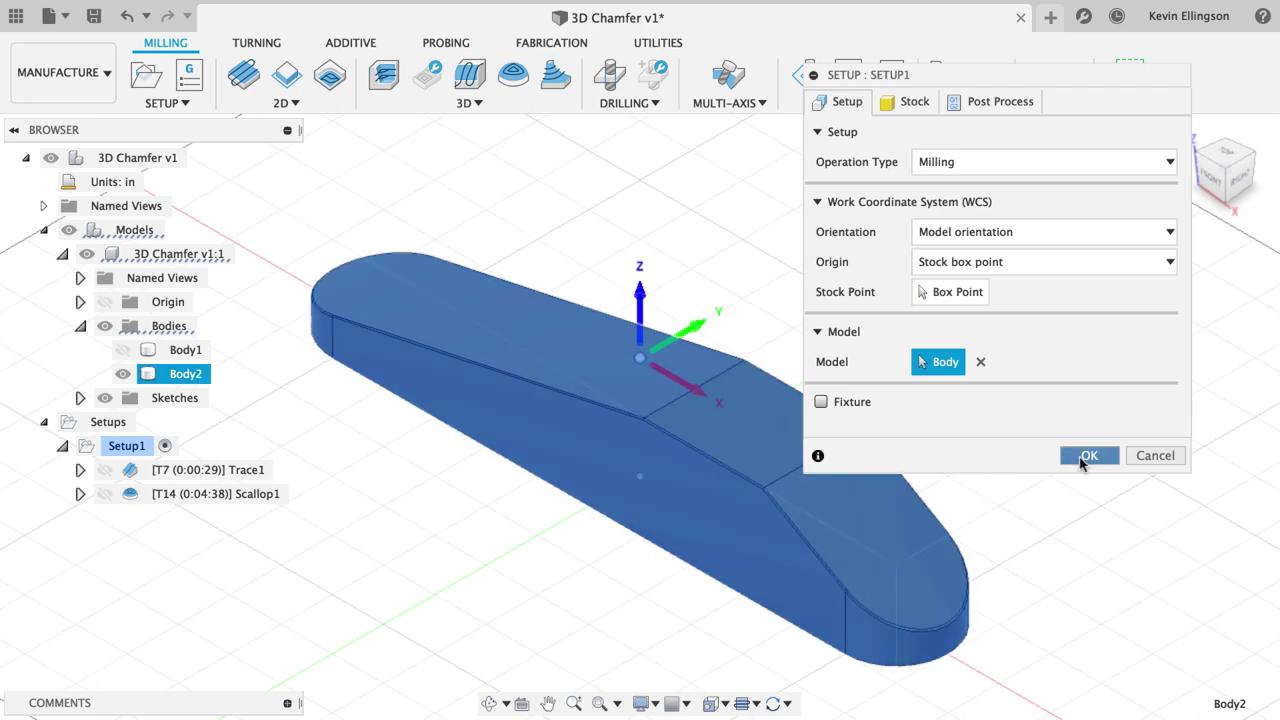
click(1082, 455)
- Regenerate Scallop1 against Body2 and zoom in on the 0:06:00 pass along the chamfer
click(210, 494)
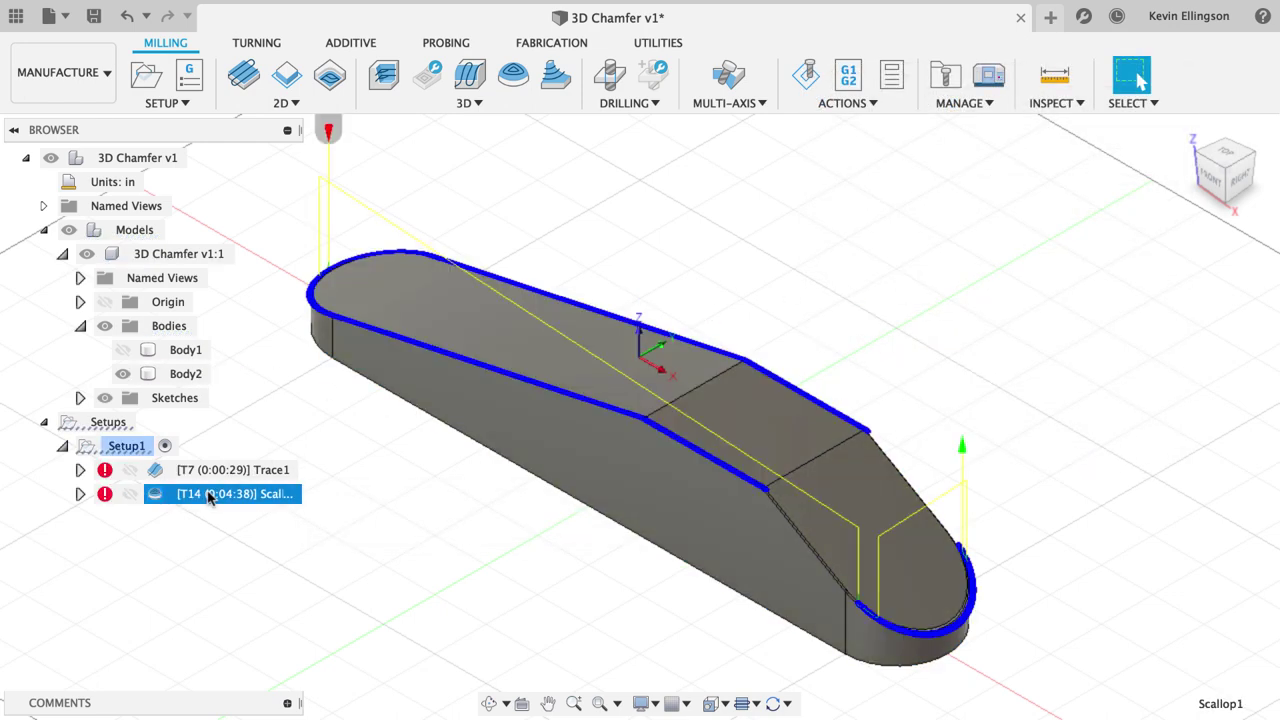
right_click(209, 494)
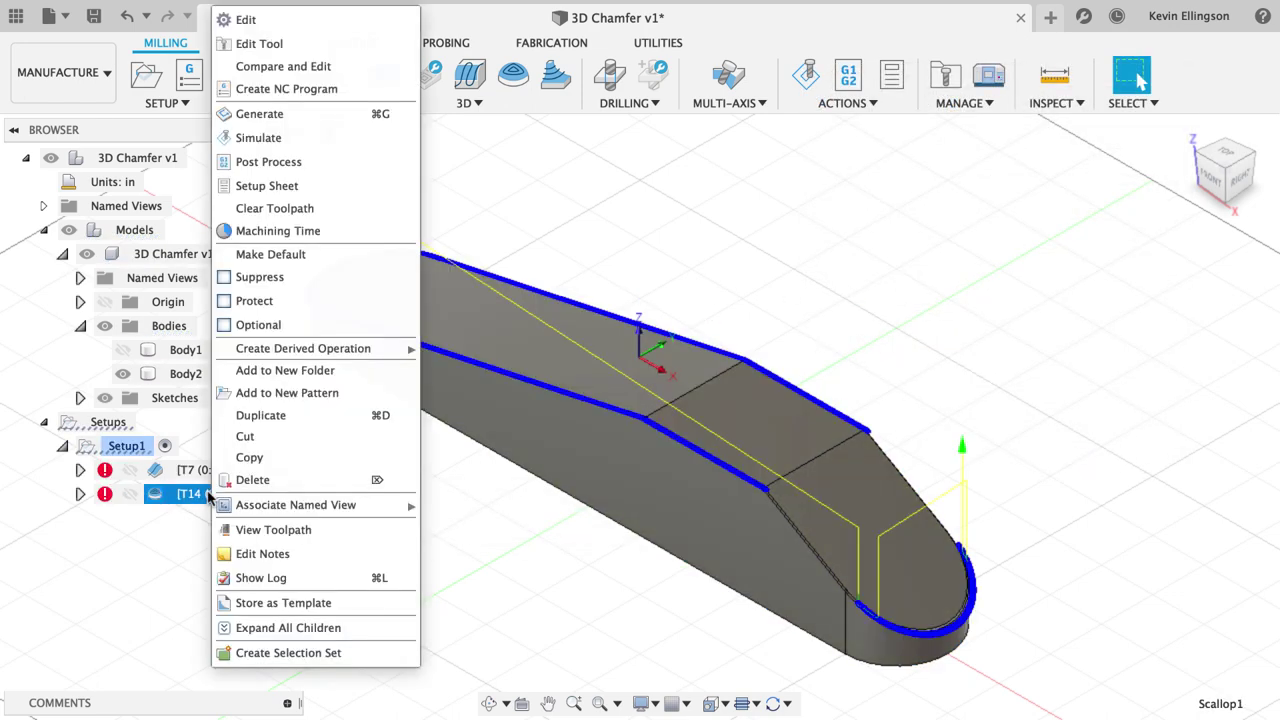
click(258, 115)
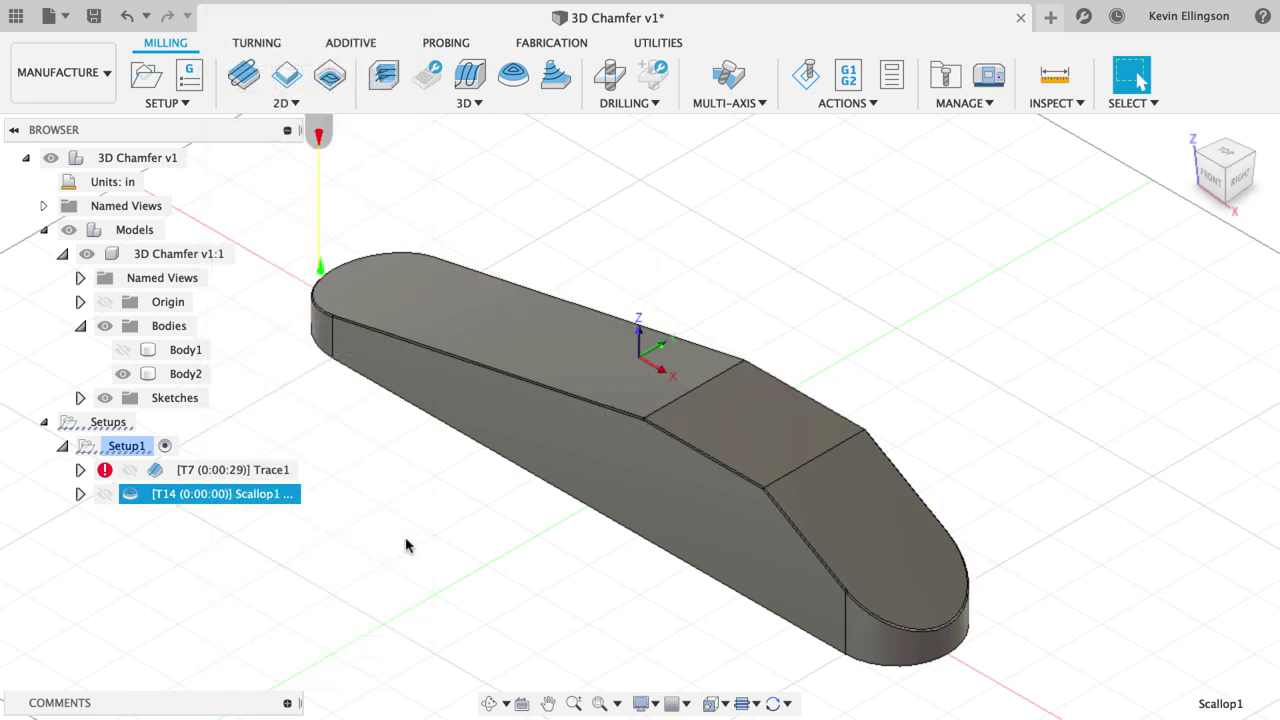
scroll(372, 340, up, 3)
scroll(372, 340, up, 6)
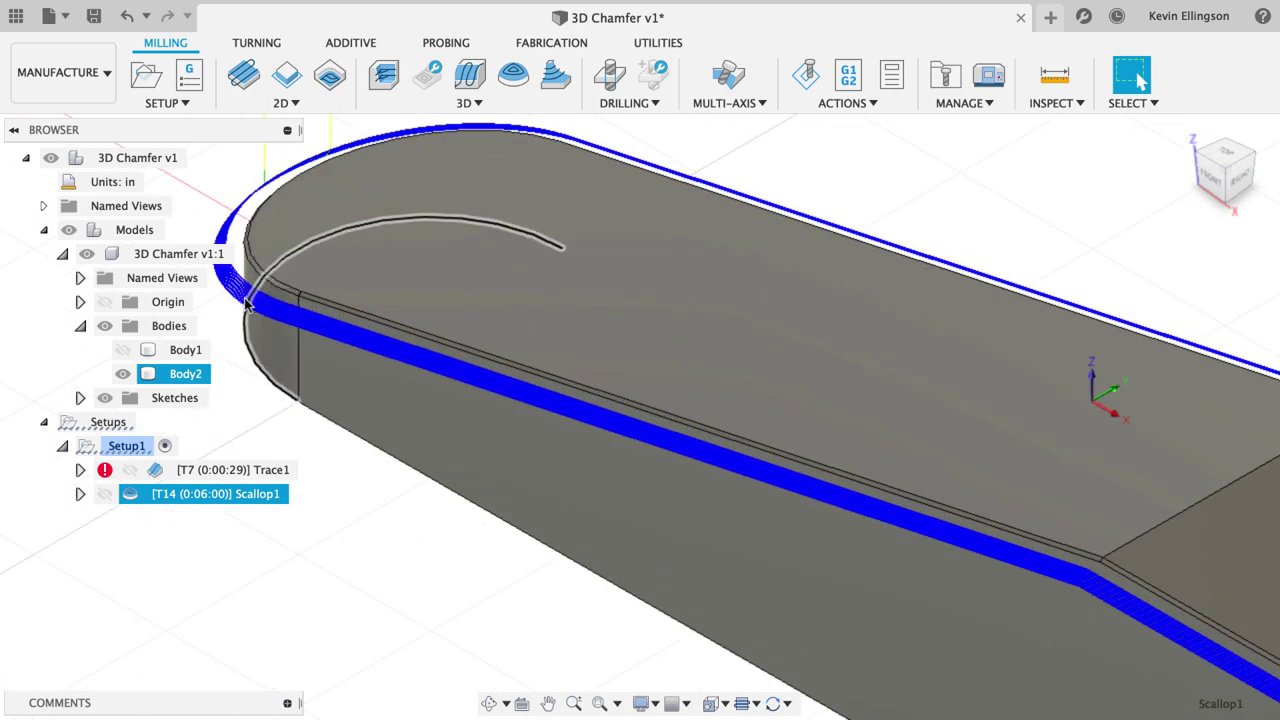
scroll(393, 342, down, 10)
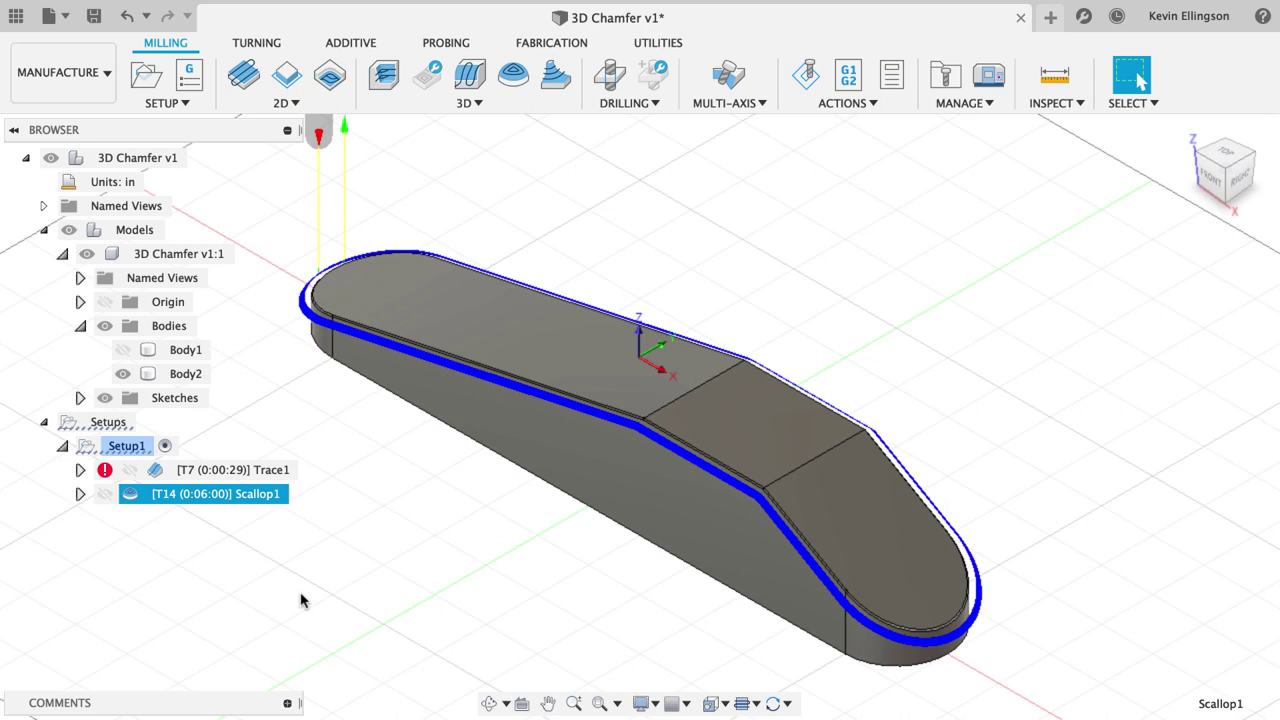
scroll(340, 330, up, 3)
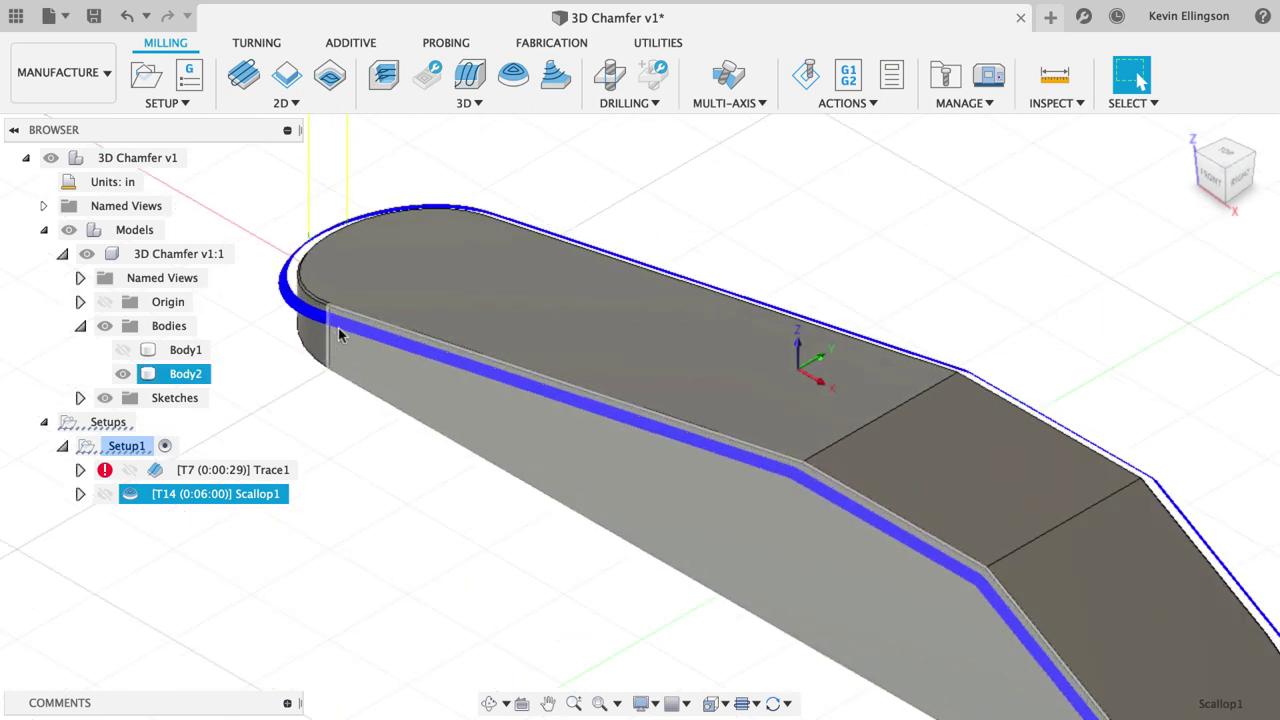
scroll(340, 328, up, 4)
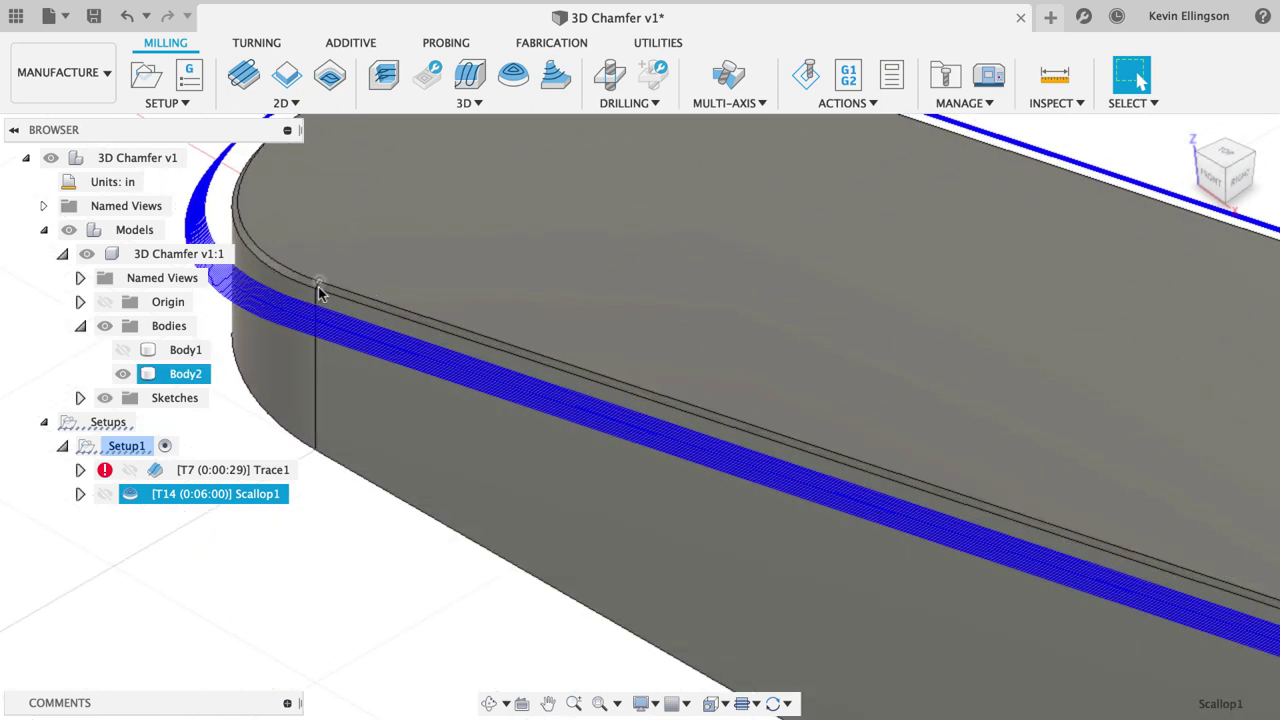
scroll(320, 471, down, 5)
scroll(354, 594, down, 2)
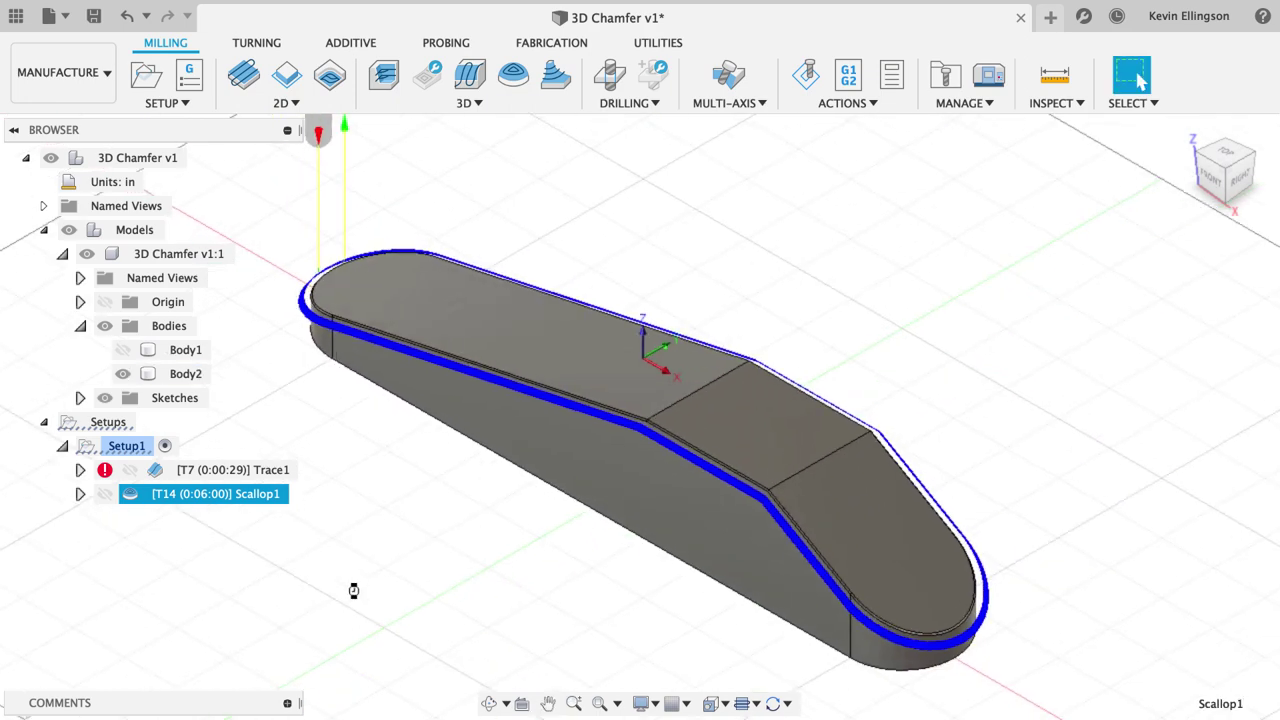